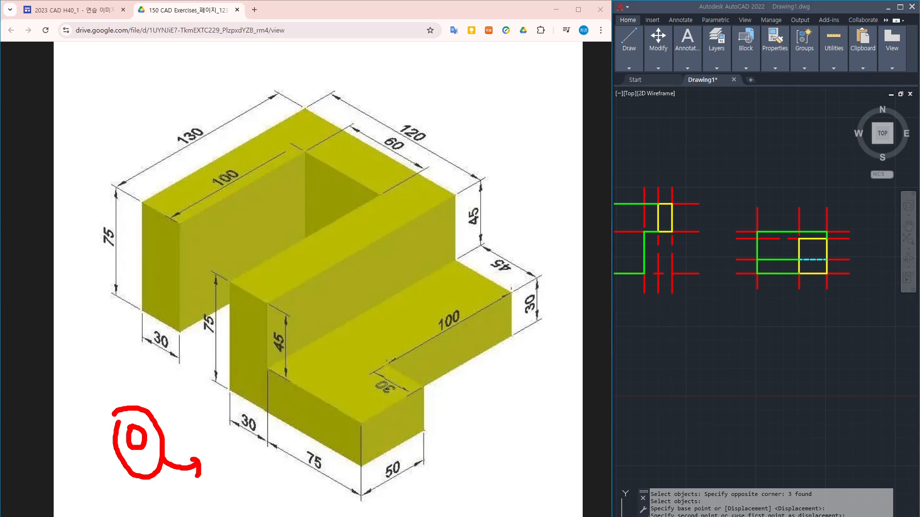
Step: Mark up the isometric part's front viewing direction and outline the L-shaped face and the 30 by 75 end face
{"action": "mouse_move", "coordinate": [229, 288]}
{"action": "left_mouse_down"}
{"action": "mouse_move", "coordinate": [254, 415]}
{"action": "mouse_move", "coordinate": [341, 463]}
{"action": "mouse_move", "coordinate": [281, 383]}
{"action": "mouse_move", "coordinate": [245, 287]}
{"action": "left_mouse_up"}
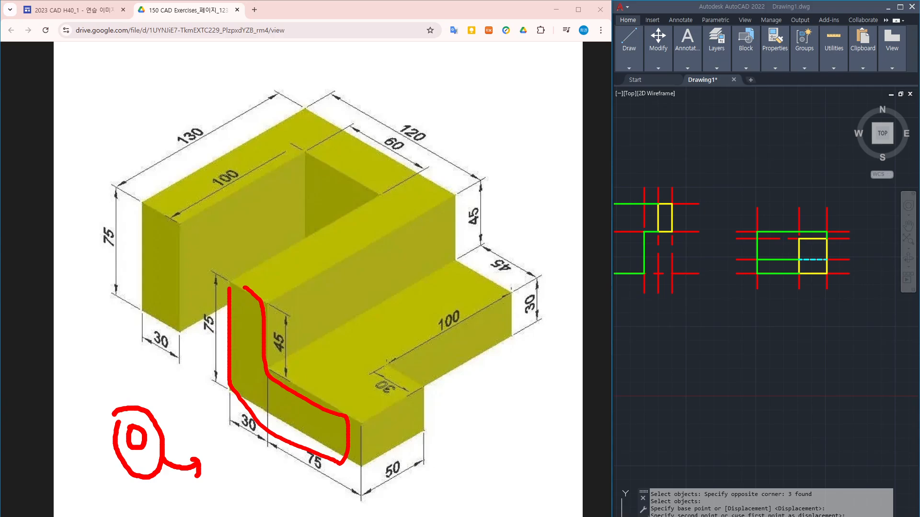
{"action": "mouse_move", "coordinate": [118, 411]}
{"action": "left_mouse_down"}
{"action": "mouse_move", "coordinate": [111, 372]}
{"action": "mouse_move", "coordinate": [124, 374]}
{"action": "left_mouse_up"}
{"action": "mouse_move", "coordinate": [143, 307]}
{"action": "left_mouse_down"}
{"action": "mouse_move", "coordinate": [175, 287]}
{"action": "mouse_move", "coordinate": [152, 202]}
{"action": "mouse_move", "coordinate": [142, 310]}
{"action": "left_mouse_up"}
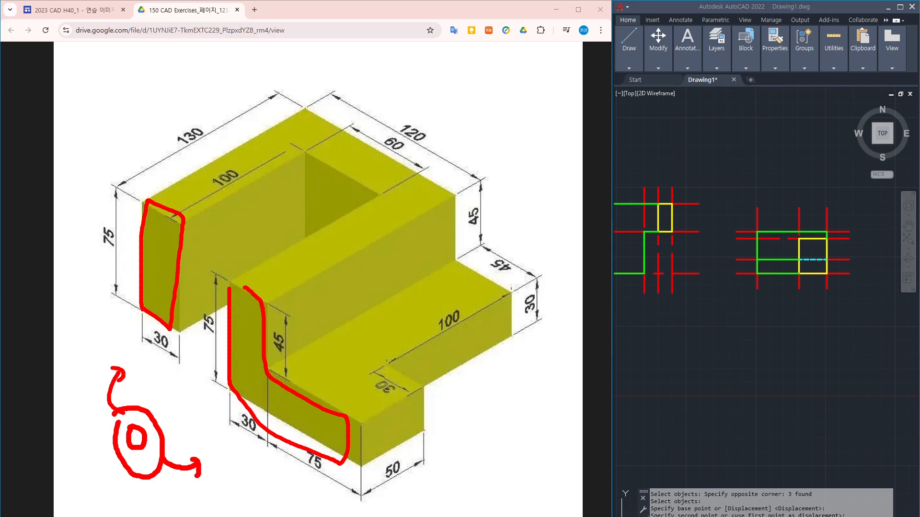
{"action": "left_click_drag", "start_coordinate": [139, 410], "coordinate": [149, 355]}
{"action": "left_click_drag", "start_coordinate": [165, 435], "coordinate": [209, 445]}
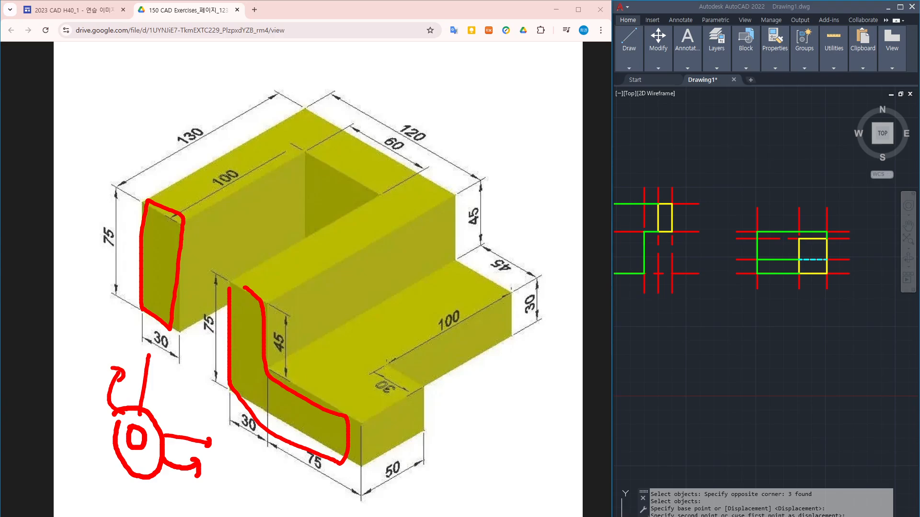
{"action": "mouse_move", "coordinate": [163, 227]}
{"action": "left_mouse_down"}
{"action": "mouse_move", "coordinate": [152, 241]}
{"action": "mouse_move", "coordinate": [165, 276]}
{"action": "left_mouse_up"}
Step: Sketch a front-view markup with a rectangle and an L-shaped outline joined by two horizontal lines, and clear the markup
{"action": "left_click_drag", "start_coordinate": [514, 360], "coordinate": [564, 469]}
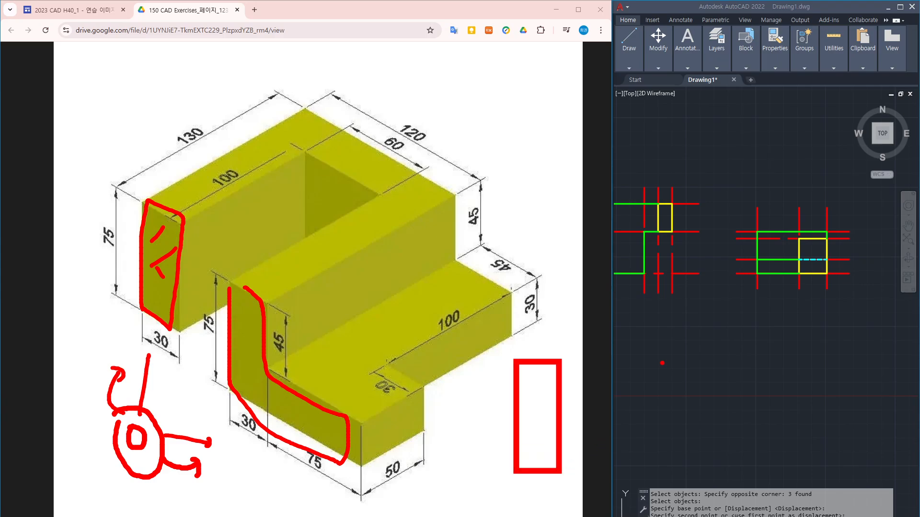
{"action": "mouse_move", "coordinate": [665, 359]}
{"action": "left_mouse_down"}
{"action": "mouse_move", "coordinate": [666, 469]}
{"action": "mouse_move", "coordinate": [793, 465]}
{"action": "left_mouse_up"}
{"action": "left_click_drag", "start_coordinate": [791, 467], "coordinate": [790, 432]}
{"action": "mouse_move", "coordinate": [790, 432]}
{"action": "left_mouse_down"}
{"action": "mouse_move", "coordinate": [710, 432]}
{"action": "mouse_move", "coordinate": [715, 359]}
{"action": "mouse_move", "coordinate": [669, 359]}
{"action": "left_mouse_up"}
{"action": "left_click_drag", "start_coordinate": [563, 359], "coordinate": [650, 360]}
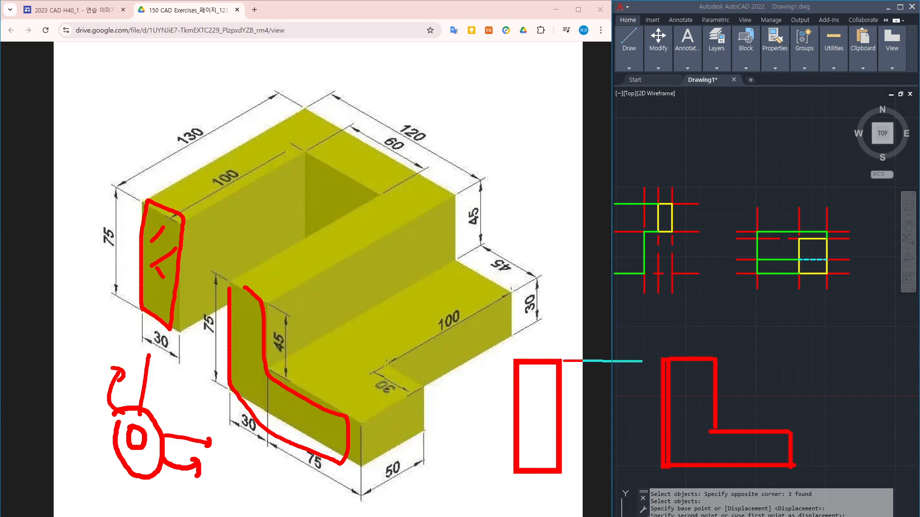
{"action": "mouse_move", "coordinate": [568, 469]}
{"action": "left_mouse_down"}
{"action": "mouse_move", "coordinate": [697, 469]}
{"action": "mouse_move", "coordinate": [669, 468]}
{"action": "left_mouse_up"}
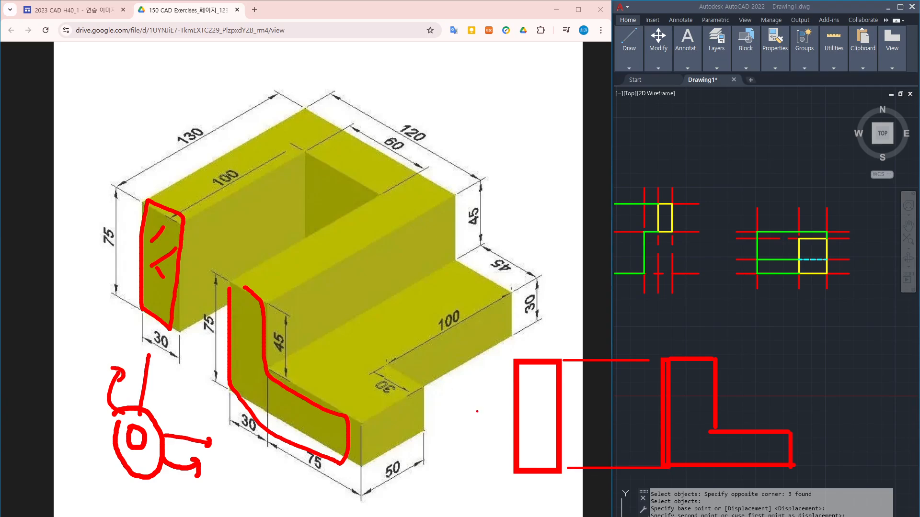
{"action": "key", "text": "Escape"}
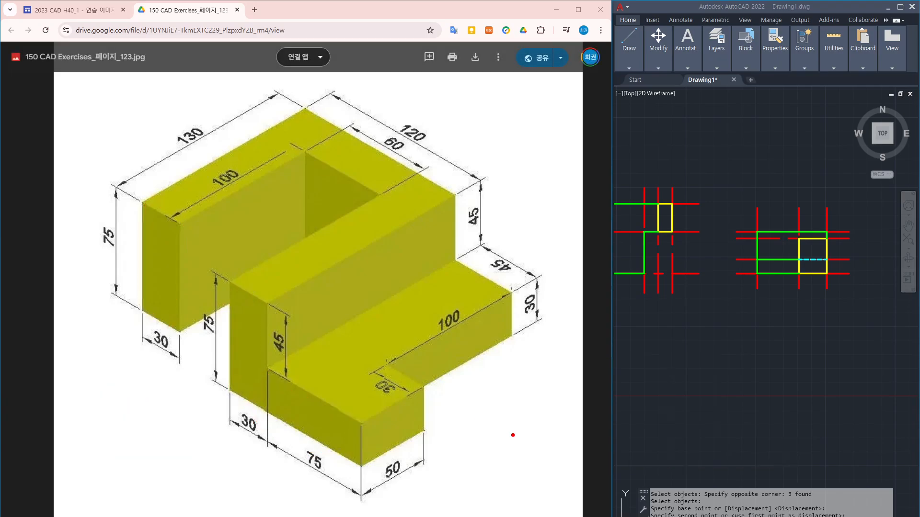
Step: Mark the right-side viewing direction with sight lines and outline the upper wall, recessed and front block faces seen from there
{"action": "mouse_move", "coordinate": [529, 431]}
{"action": "left_mouse_down"}
{"action": "mouse_move", "coordinate": [516, 446]}
{"action": "mouse_move", "coordinate": [510, 442]}
{"action": "mouse_move", "coordinate": [517, 464]}
{"action": "mouse_move", "coordinate": [521, 413]}
{"action": "mouse_move", "coordinate": [491, 457]}
{"action": "left_mouse_up"}
{"action": "mouse_move", "coordinate": [544, 412]}
{"action": "left_mouse_down"}
{"action": "mouse_move", "coordinate": [542, 380]}
{"action": "mouse_move", "coordinate": [550, 376]}
{"action": "left_mouse_up"}
{"action": "mouse_move", "coordinate": [498, 459]}
{"action": "left_mouse_down"}
{"action": "mouse_move", "coordinate": [473, 472]}
{"action": "mouse_move", "coordinate": [462, 466]}
{"action": "left_mouse_up"}
{"action": "left_click_drag", "start_coordinate": [452, 462], "coordinate": [456, 461]}
{"action": "left_click_drag", "start_coordinate": [493, 436], "coordinate": [459, 420]}
{"action": "mouse_move", "coordinate": [517, 383]}
{"action": "left_mouse_down"}
{"action": "mouse_move", "coordinate": [513, 418]}
{"action": "mouse_move", "coordinate": [483, 386]}
{"action": "left_mouse_up"}
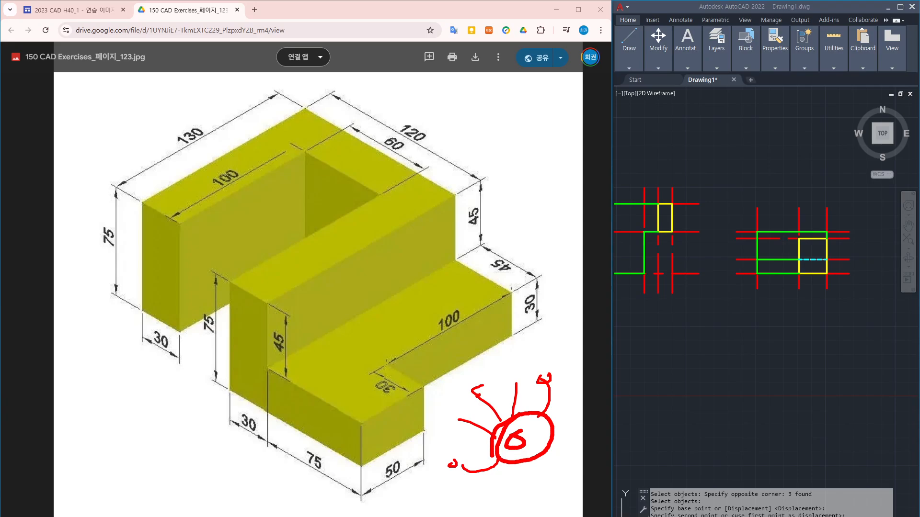
{"action": "left_click_drag", "start_coordinate": [447, 460], "coordinate": [458, 468]}
{"action": "mouse_move", "coordinate": [359, 419]}
{"action": "left_mouse_down"}
{"action": "mouse_move", "coordinate": [425, 386]}
{"action": "mouse_move", "coordinate": [370, 456]}
{"action": "mouse_move", "coordinate": [364, 417]}
{"action": "left_mouse_up"}
{"action": "mouse_move", "coordinate": [394, 361]}
{"action": "left_mouse_down"}
{"action": "mouse_move", "coordinate": [505, 297]}
{"action": "mouse_move", "coordinate": [517, 340]}
{"action": "mouse_move", "coordinate": [419, 385]}
{"action": "mouse_move", "coordinate": [394, 373]}
{"action": "left_mouse_up"}
{"action": "mouse_move", "coordinate": [259, 355]}
{"action": "left_mouse_down"}
{"action": "mouse_move", "coordinate": [278, 287]}
{"action": "mouse_move", "coordinate": [452, 196]}
{"action": "mouse_move", "coordinate": [287, 362]}
{"action": "mouse_move", "coordinate": [264, 369]}
{"action": "left_mouse_up"}
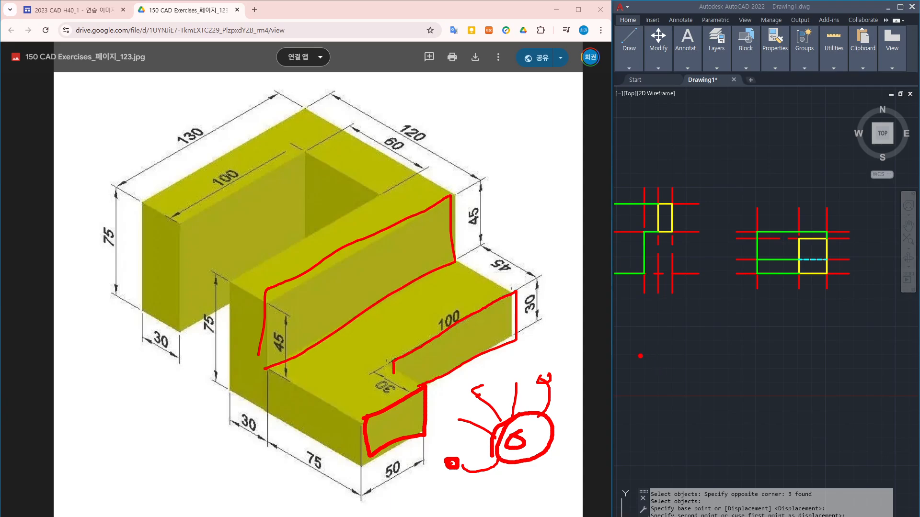
Step: Sketch the right-side view as stacked rectangles with a dashed line for the hidden inner edge, and clear the markup
{"action": "mouse_move", "coordinate": [640, 356]}
{"action": "left_mouse_down"}
{"action": "mouse_move", "coordinate": [693, 401]}
{"action": "mouse_move", "coordinate": [753, 370]}
{"action": "mouse_move", "coordinate": [813, 355]}
{"action": "left_mouse_up"}
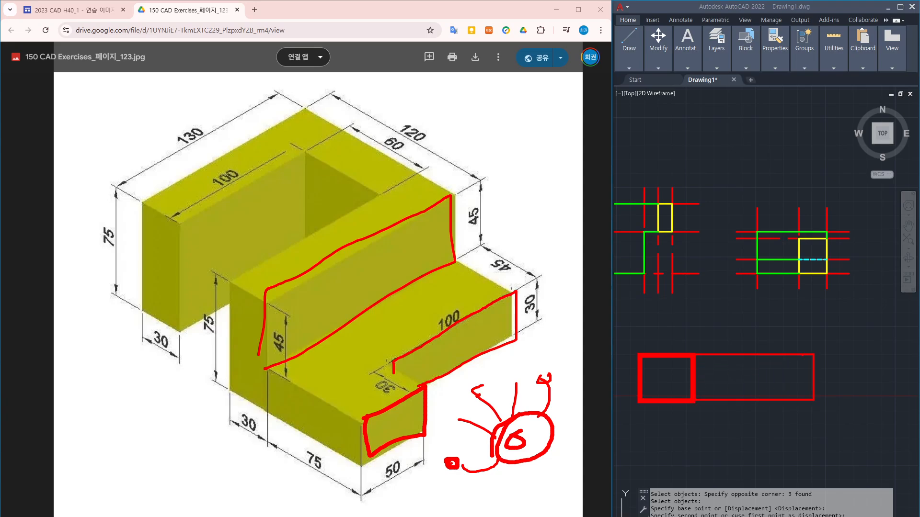
{"action": "mouse_move", "coordinate": [421, 214]}
{"action": "left_mouse_down"}
{"action": "mouse_move", "coordinate": [403, 230]}
{"action": "mouse_move", "coordinate": [416, 234]}
{"action": "left_mouse_up"}
{"action": "mouse_move", "coordinate": [639, 353]}
{"action": "left_mouse_down"}
{"action": "mouse_move", "coordinate": [811, 292]}
{"action": "mouse_move", "coordinate": [642, 352]}
{"action": "left_mouse_up"}
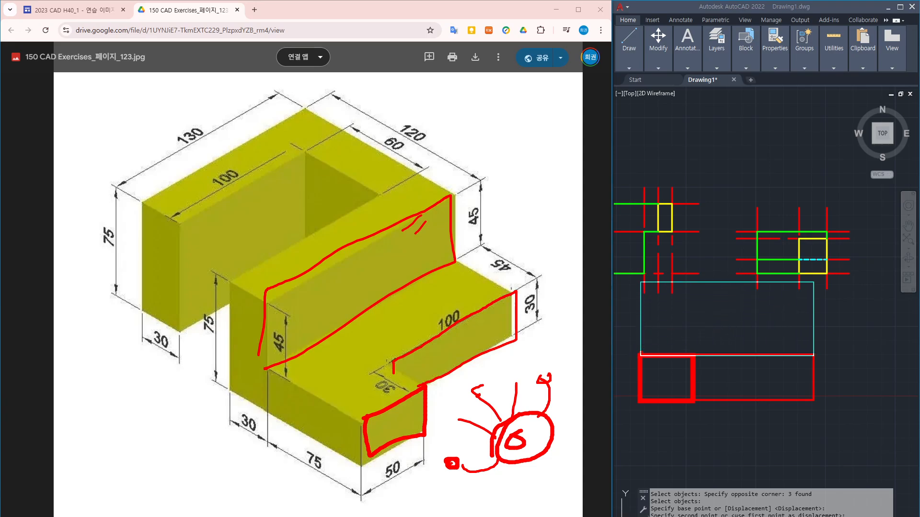
{"action": "left_click", "coordinate": [814, 288]}
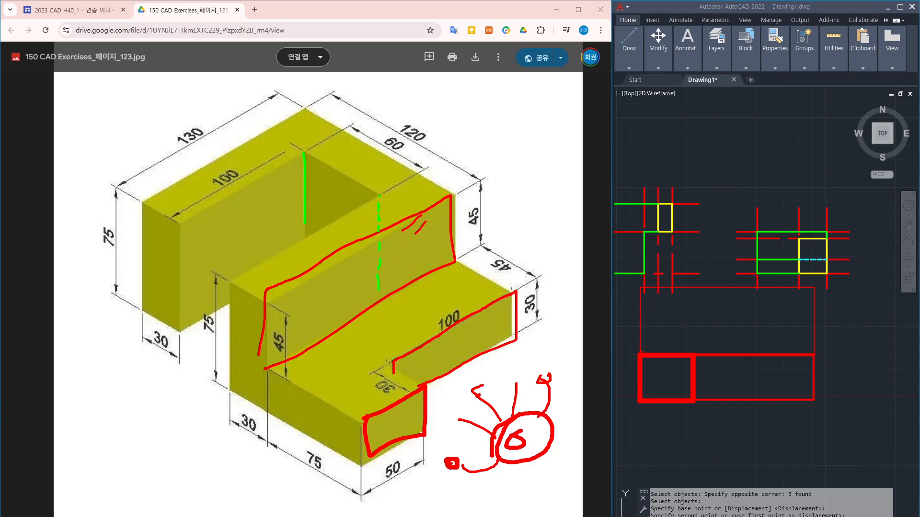
{"action": "left_click_drag", "start_coordinate": [379, 203], "coordinate": [416, 219]}
{"action": "left_click_drag", "start_coordinate": [774, 296], "coordinate": [775, 311]}
{"action": "left_click_drag", "start_coordinate": [774, 313], "coordinate": [774, 330]}
{"action": "left_click_drag", "start_coordinate": [774, 334], "coordinate": [772, 380]}
{"action": "left_click", "coordinate": [772, 367]}
{"action": "left_click_drag", "start_coordinate": [773, 383], "coordinate": [775, 398]}
{"action": "key", "text": "Escape"}
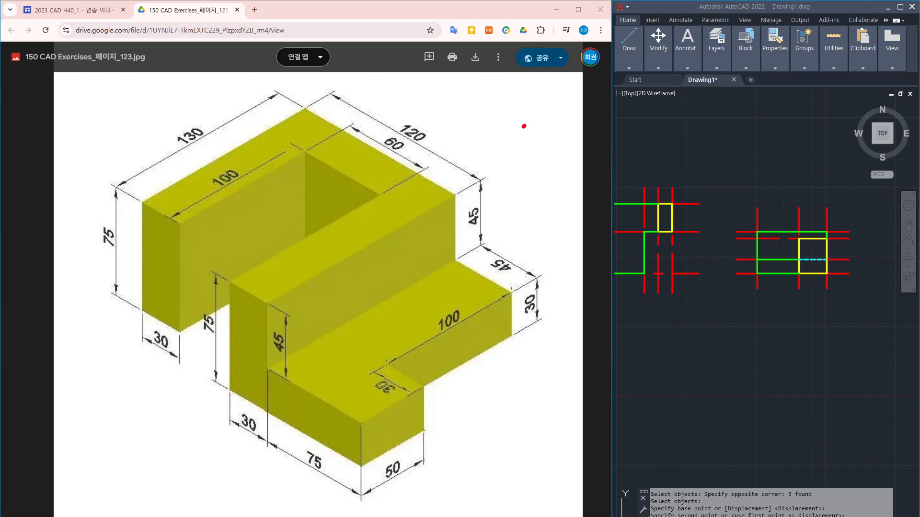
Step: Mark the rear viewing direction and outline the tall back face and the low step's back face on the isometric part
{"action": "mouse_move", "coordinate": [524, 127]}
{"action": "left_mouse_down"}
{"action": "mouse_move", "coordinate": [554, 127]}
{"action": "mouse_move", "coordinate": [508, 112]}
{"action": "mouse_move", "coordinate": [480, 120]}
{"action": "mouse_move", "coordinate": [503, 155]}
{"action": "mouse_move", "coordinate": [493, 161]}
{"action": "left_mouse_up"}
{"action": "mouse_move", "coordinate": [551, 154]}
{"action": "left_mouse_down"}
{"action": "mouse_move", "coordinate": [547, 184]}
{"action": "mouse_move", "coordinate": [554, 183]}
{"action": "left_mouse_up"}
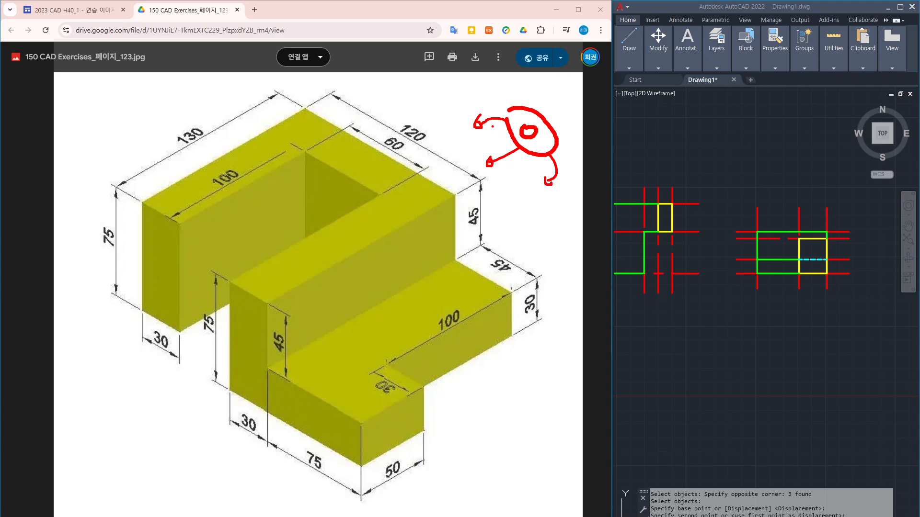
{"action": "mouse_move", "coordinate": [474, 117]}
{"action": "left_mouse_down"}
{"action": "mouse_move", "coordinate": [474, 128]}
{"action": "mouse_move", "coordinate": [481, 120]}
{"action": "left_mouse_up"}
{"action": "mouse_move", "coordinate": [298, 111]}
{"action": "left_mouse_down"}
{"action": "mouse_move", "coordinate": [440, 182]}
{"action": "mouse_move", "coordinate": [446, 269]}
{"action": "mouse_move", "coordinate": [426, 294]}
{"action": "mouse_move", "coordinate": [317, 262]}
{"action": "mouse_move", "coordinate": [313, 130]}
{"action": "left_mouse_up"}
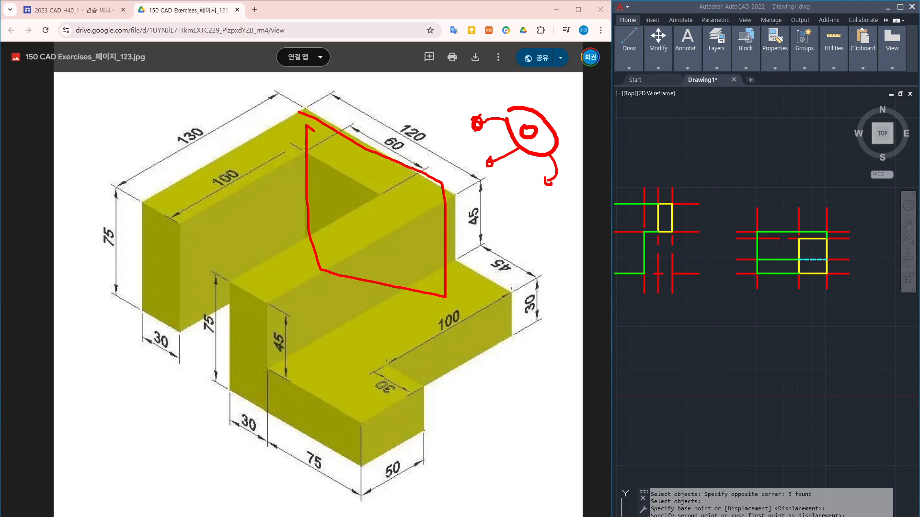
{"action": "left_click_drag", "start_coordinate": [473, 131], "coordinate": [485, 117]}
{"action": "mouse_move", "coordinate": [458, 260]}
{"action": "left_mouse_down"}
{"action": "mouse_move", "coordinate": [502, 289]}
{"action": "mouse_move", "coordinate": [511, 325]}
{"action": "mouse_move", "coordinate": [441, 297]}
{"action": "left_mouse_up"}
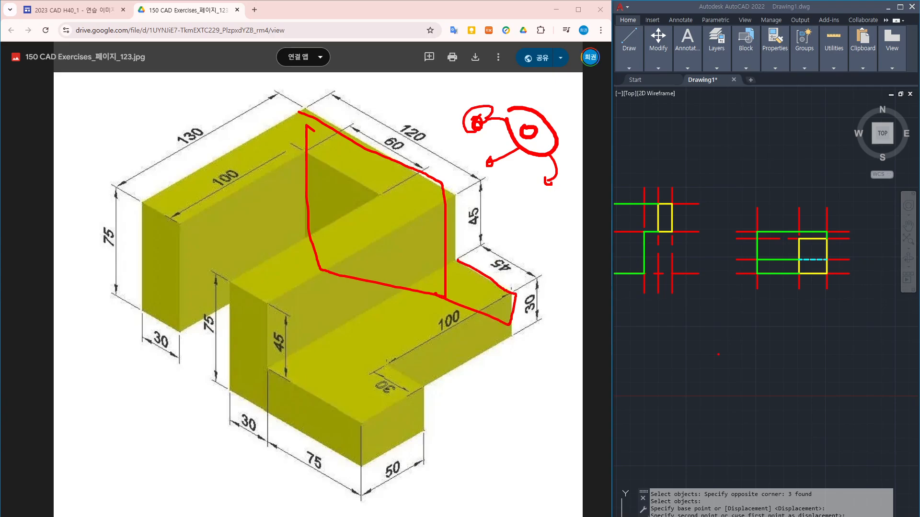
Step: Sketch the rear view as a large square with a low rectangle beside it, re-mark the viewing direction and clear the markup
{"action": "left_click_drag", "start_coordinate": [764, 312], "coordinate": [852, 401]}
{"action": "left_click_drag", "start_coordinate": [764, 399], "coordinate": [700, 369]}
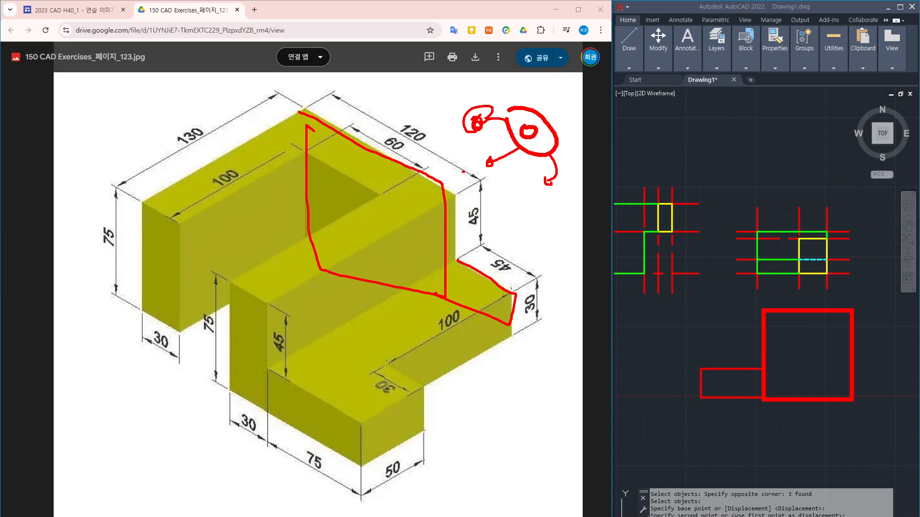
{"action": "mouse_move", "coordinate": [535, 140]}
{"action": "left_mouse_down"}
{"action": "mouse_move", "coordinate": [526, 112]}
{"action": "mouse_move", "coordinate": [538, 125]}
{"action": "mouse_move", "coordinate": [489, 153]}
{"action": "mouse_move", "coordinate": [473, 113]}
{"action": "mouse_move", "coordinate": [470, 121]}
{"action": "left_mouse_up"}
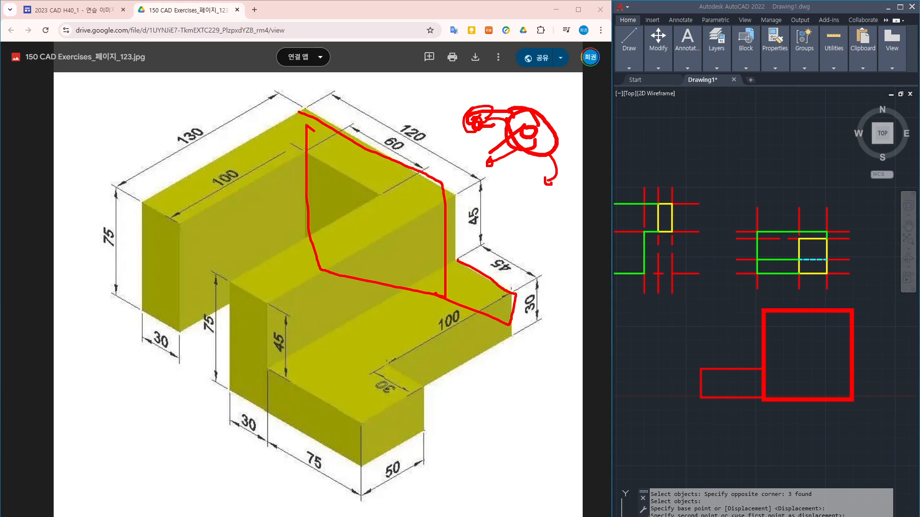
{"action": "key", "text": "Escape"}
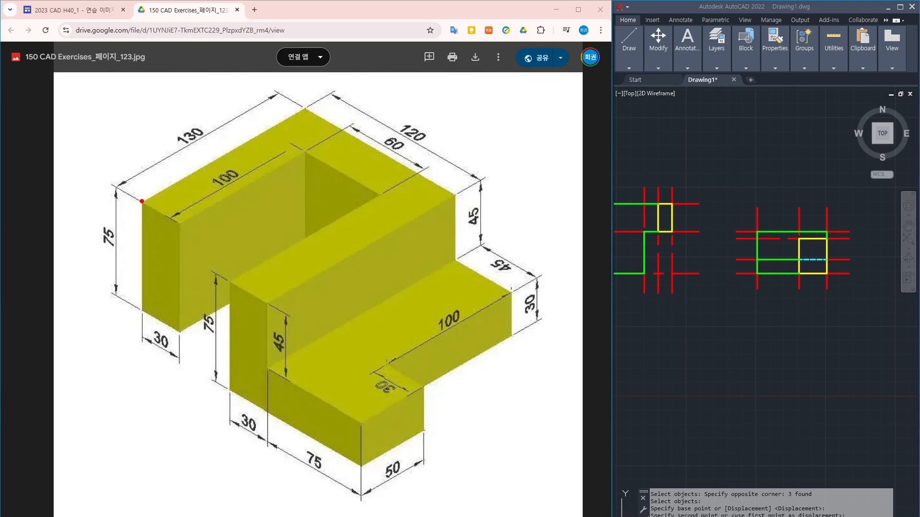
Step: Trace the top view's U-shaped upper surface and lower step surface, mark their coinciding edge, and clear the markup
{"action": "mouse_move", "coordinate": [141, 202]}
{"action": "left_mouse_down"}
{"action": "mouse_move", "coordinate": [303, 106]}
{"action": "mouse_move", "coordinate": [455, 195]}
{"action": "mouse_move", "coordinate": [267, 304]}
{"action": "mouse_move", "coordinate": [232, 280]}
{"action": "mouse_move", "coordinate": [367, 201]}
{"action": "mouse_move", "coordinate": [303, 151]}
{"action": "mouse_move", "coordinate": [168, 221]}
{"action": "mouse_move", "coordinate": [129, 188]}
{"action": "left_mouse_up"}
{"action": "mouse_move", "coordinate": [268, 369]}
{"action": "left_mouse_down"}
{"action": "mouse_move", "coordinate": [366, 429]}
{"action": "mouse_move", "coordinate": [419, 389]}
{"action": "mouse_move", "coordinate": [389, 364]}
{"action": "mouse_move", "coordinate": [512, 290]}
{"action": "mouse_move", "coordinate": [455, 256]}
{"action": "mouse_move", "coordinate": [269, 369]}
{"action": "left_mouse_up"}
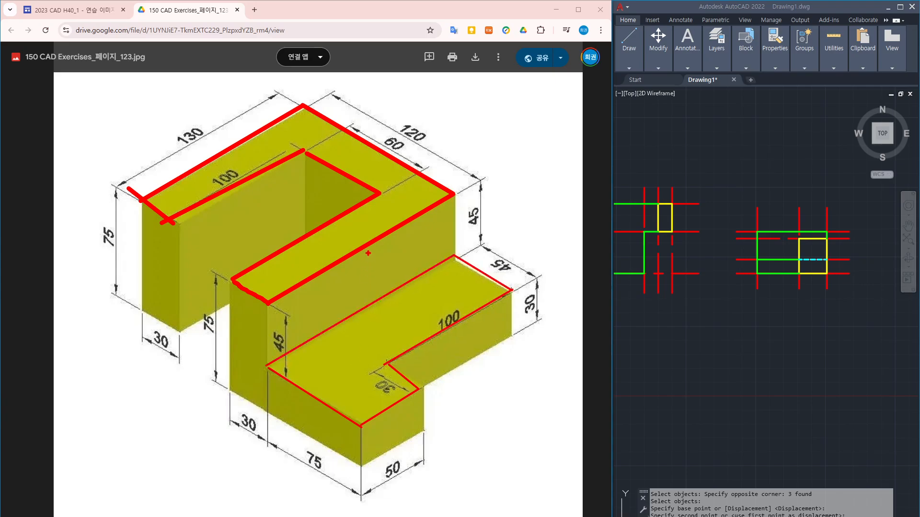
{"action": "mouse_move", "coordinate": [367, 263]}
{"action": "left_mouse_down"}
{"action": "mouse_move", "coordinate": [369, 307]}
{"action": "mouse_move", "coordinate": [366, 296]}
{"action": "left_mouse_up"}
{"action": "mouse_move", "coordinate": [367, 249]}
{"action": "left_mouse_down"}
{"action": "mouse_move", "coordinate": [357, 239]}
{"action": "mouse_move", "coordinate": [394, 293]}
{"action": "left_mouse_up"}
{"action": "left_click_drag", "start_coordinate": [392, 281], "coordinate": [404, 292]}
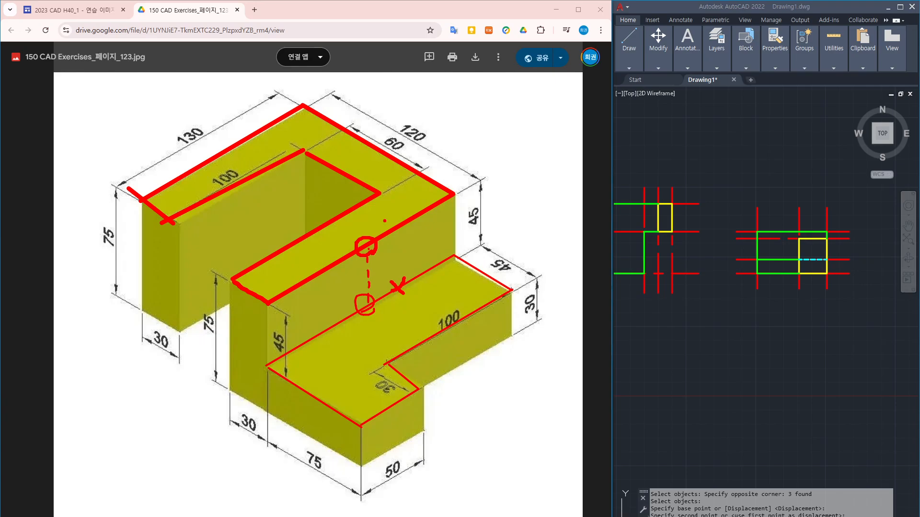
{"action": "left_click_drag", "start_coordinate": [396, 187], "coordinate": [407, 184]}
{"action": "key", "text": "e"}
Step: Trace the front view's 30 by 75 end face and the L-shaped face on the isometric part
{"action": "left_click_drag", "start_coordinate": [142, 200], "coordinate": [142, 312]}
{"action": "mouse_move", "coordinate": [142, 309]}
{"action": "left_mouse_down", "text": "shift"}
{"action": "mouse_move", "coordinate": [179, 331]}
{"action": "mouse_move", "coordinate": [179, 224]}
{"action": "left_mouse_up", "text": "shift"}
{"action": "left_click_drag", "start_coordinate": [179, 224], "coordinate": [142, 200], "text": "shift"}
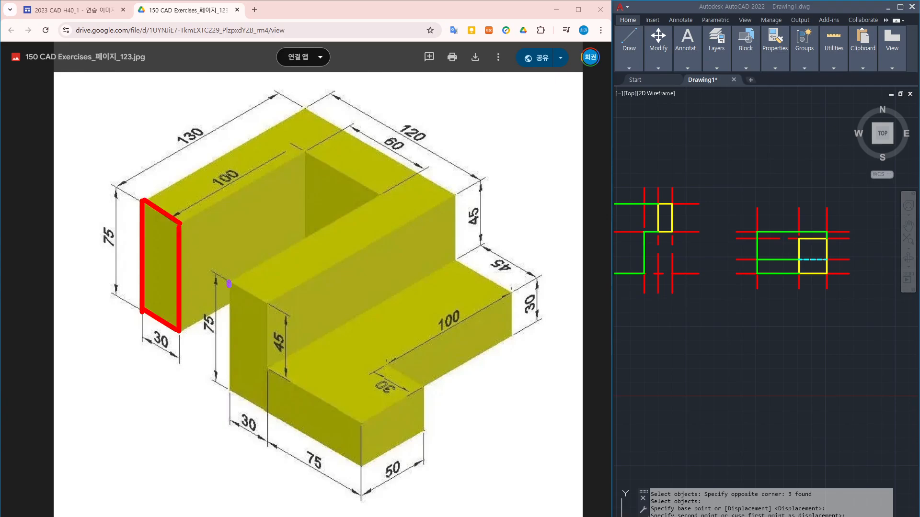
{"action": "mouse_move", "coordinate": [229, 284]}
{"action": "left_mouse_down", "text": "shift"}
{"action": "mouse_move", "coordinate": [229, 388]}
{"action": "mouse_move", "coordinate": [361, 466]}
{"action": "mouse_move", "coordinate": [361, 421]}
{"action": "mouse_move", "coordinate": [278, 376]}
{"action": "mouse_move", "coordinate": [266, 303]}
{"action": "mouse_move", "coordinate": [229, 282]}
{"action": "left_mouse_up", "text": "shift"}
{"action": "left_click", "coordinate": [263, 324]}
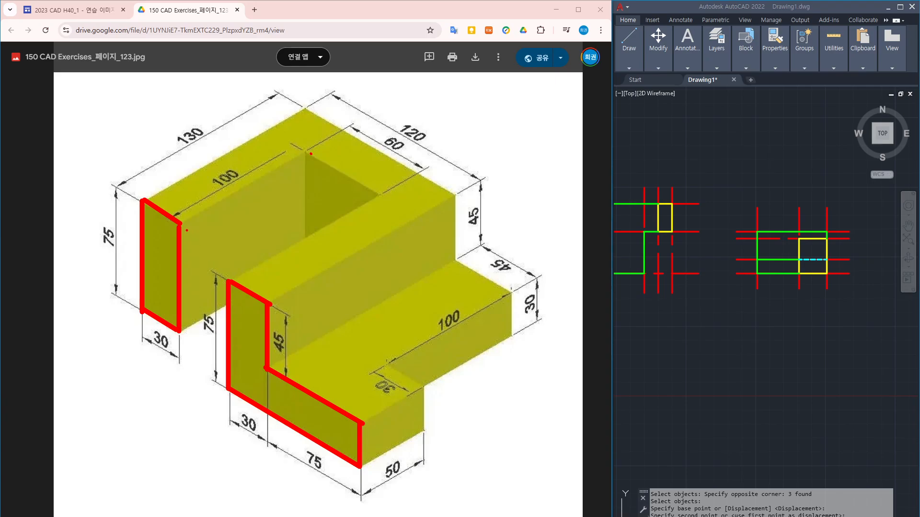
Step: Connect the two front faces with top and bottom lines, project the 30 notch's hidden edge onto the L face, and clear the markup
{"action": "left_click_drag", "start_coordinate": [181, 224], "coordinate": [223, 282]}
{"action": "left_click_drag", "start_coordinate": [221, 379], "coordinate": [227, 389]}
{"action": "left_click_drag", "start_coordinate": [182, 226], "coordinate": [225, 281]}
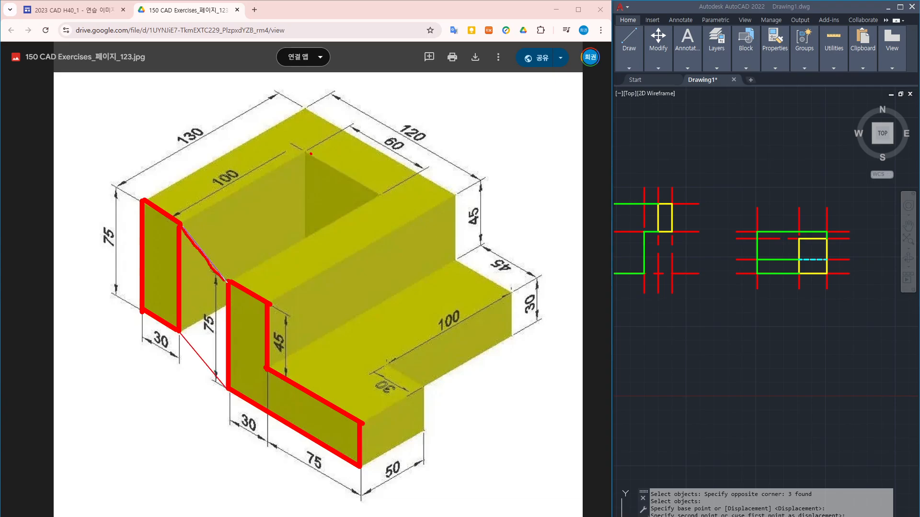
{"action": "left_click_drag", "start_coordinate": [388, 362], "coordinate": [381, 401]}
{"action": "mouse_move", "coordinate": [385, 366]}
{"action": "left_mouse_down"}
{"action": "mouse_move", "coordinate": [329, 398]}
{"action": "mouse_move", "coordinate": [341, 402]}
{"action": "mouse_move", "coordinate": [322, 437]}
{"action": "left_mouse_up"}
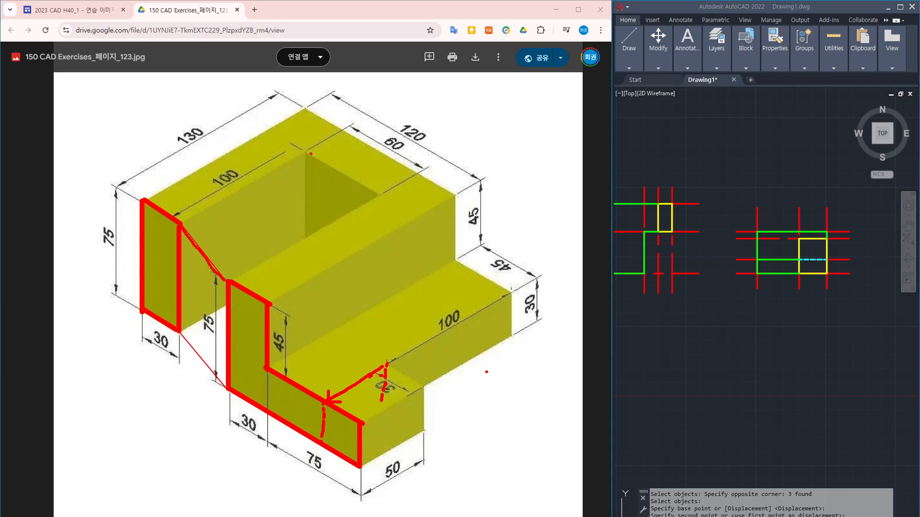
{"action": "key", "text": "e"}
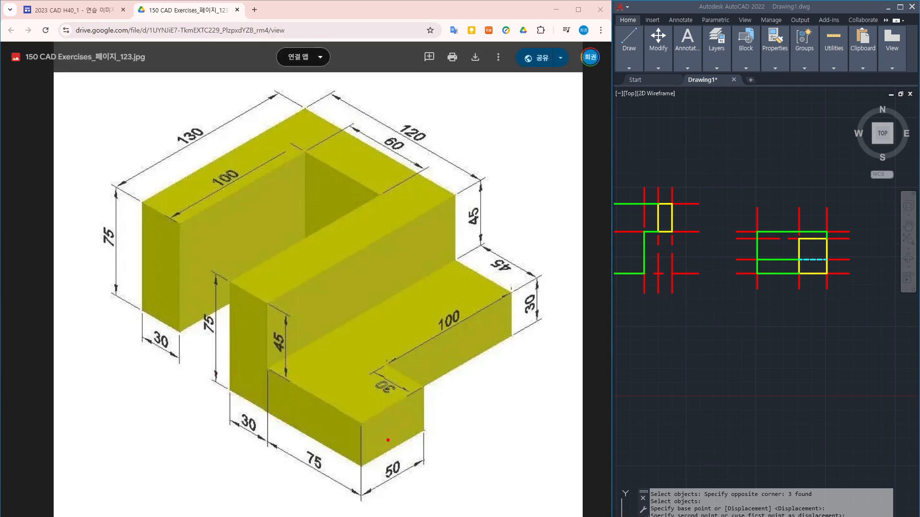
Step: Trace the right-side view's front block face, recessed 100-long face and upper wall face, extending their outlines into one plane
{"action": "mouse_move", "coordinate": [362, 422]}
{"action": "left_mouse_down"}
{"action": "mouse_move", "coordinate": [361, 464]}
{"action": "mouse_move", "coordinate": [426, 428]}
{"action": "mouse_move", "coordinate": [422, 385]}
{"action": "mouse_move", "coordinate": [360, 424]}
{"action": "left_mouse_up"}
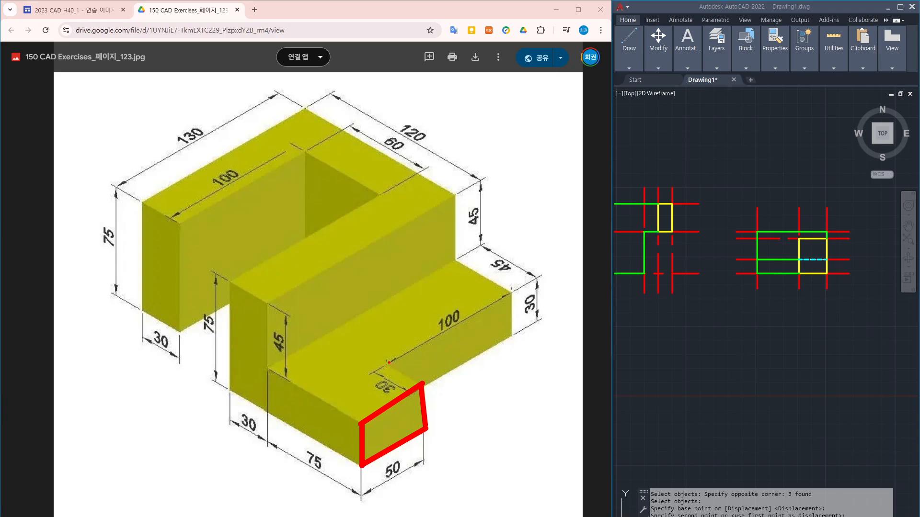
{"action": "mouse_move", "coordinate": [389, 363]}
{"action": "left_mouse_down"}
{"action": "mouse_move", "coordinate": [507, 297]}
{"action": "mouse_move", "coordinate": [509, 337]}
{"action": "left_mouse_up"}
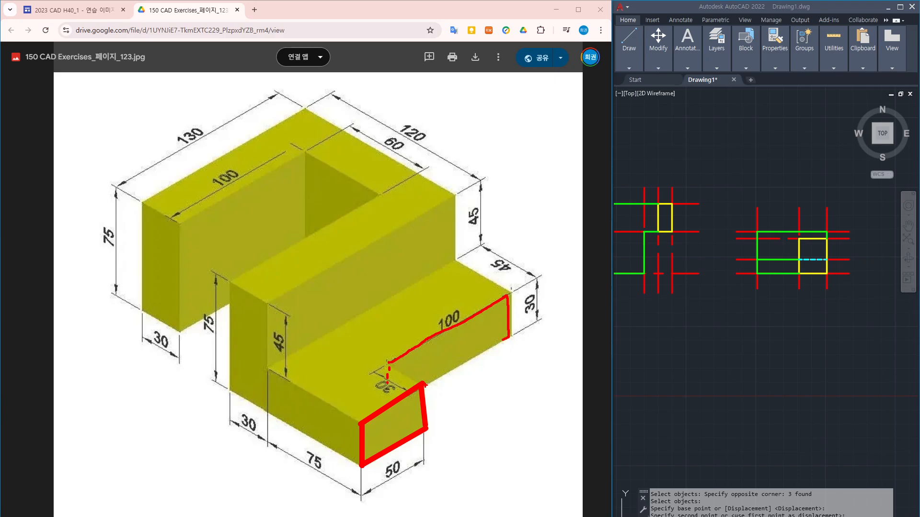
{"action": "mouse_move", "coordinate": [424, 383]}
{"action": "left_mouse_down"}
{"action": "mouse_move", "coordinate": [537, 314]}
{"action": "mouse_move", "coordinate": [538, 363]}
{"action": "left_mouse_up"}
{"action": "left_click_drag", "start_coordinate": [543, 363], "coordinate": [426, 429]}
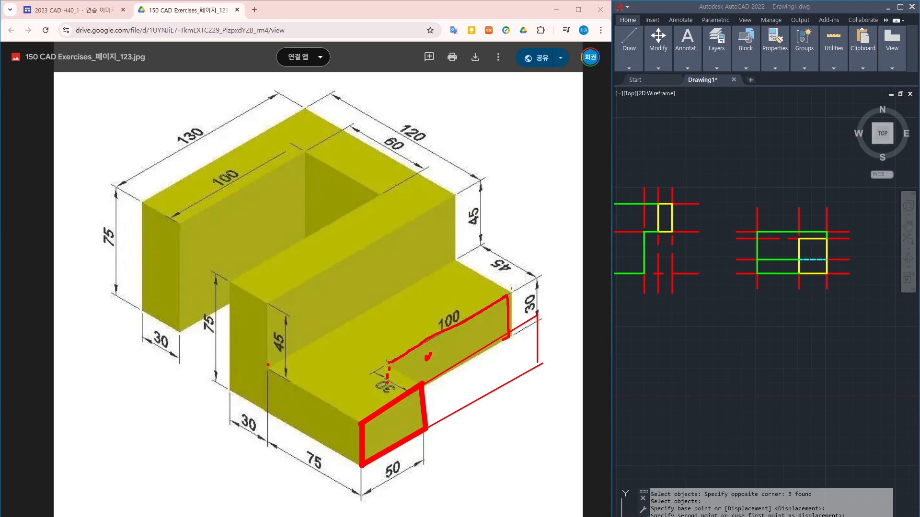
{"action": "mouse_move", "coordinate": [269, 365]}
{"action": "left_mouse_down"}
{"action": "mouse_move", "coordinate": [269, 346]}
{"action": "mouse_move", "coordinate": [353, 246]}
{"action": "mouse_move", "coordinate": [437, 205]}
{"action": "mouse_move", "coordinate": [417, 281]}
{"action": "mouse_move", "coordinate": [292, 352]}
{"action": "left_mouse_up"}
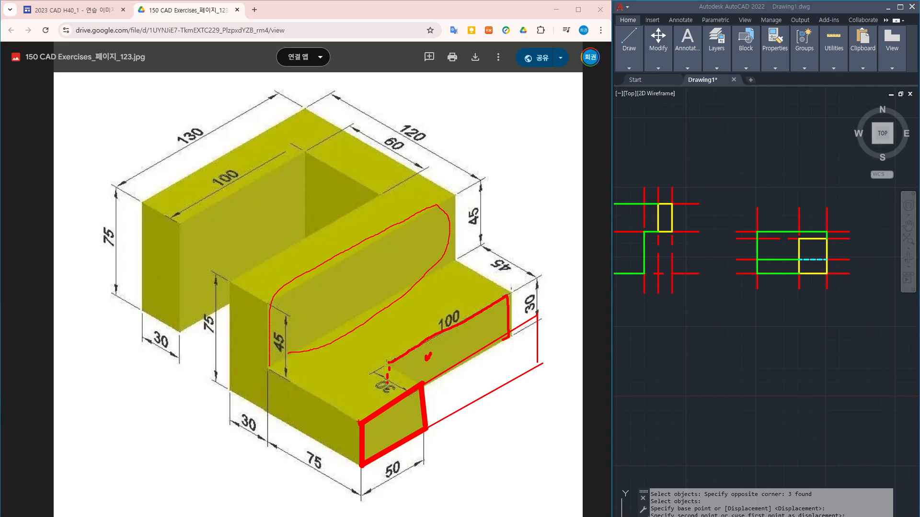
{"action": "left_click_drag", "start_coordinate": [359, 424], "coordinate": [357, 344]}
{"action": "mouse_move", "coordinate": [357, 351]}
{"action": "left_mouse_down", "text": "shift"}
{"action": "mouse_move", "coordinate": [485, 296]}
{"action": "mouse_move", "coordinate": [534, 254]}
{"action": "mouse_move", "coordinate": [533, 321]}
{"action": "left_mouse_up", "text": "shift"}
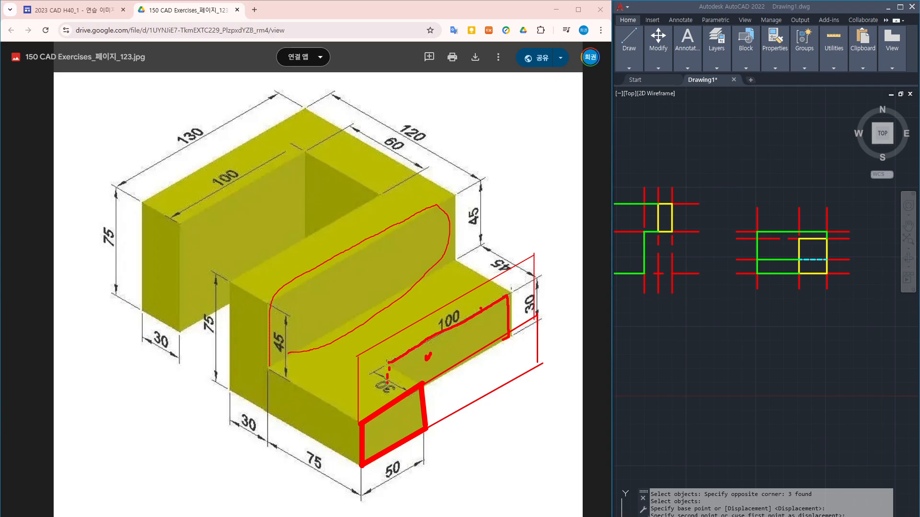
Step: Mark the visible side faces and project the hidden inner corner edge onto the side-view outline with dashed lines
{"action": "left_click_drag", "start_coordinate": [463, 313], "coordinate": [482, 305]}
{"action": "left_click_drag", "start_coordinate": [442, 327], "coordinate": [432, 344]}
{"action": "left_click_drag", "start_coordinate": [379, 220], "coordinate": [376, 263]}
{"action": "mouse_move", "coordinate": [375, 194]}
{"action": "left_mouse_down"}
{"action": "mouse_move", "coordinate": [415, 213]}
{"action": "mouse_move", "coordinate": [420, 282]}
{"action": "mouse_move", "coordinate": [478, 300]}
{"action": "mouse_move", "coordinate": [483, 349]}
{"action": "left_mouse_up"}
{"action": "left_click_drag", "start_coordinate": [496, 277], "coordinate": [497, 370]}
{"action": "left_click_drag", "start_coordinate": [496, 382], "coordinate": [497, 386]}
Step: Mark the back wall's thickness at the inner corner, circle the 130 and 100 dimensions, and clear the markup
{"action": "mouse_move", "coordinate": [308, 151]}
{"action": "left_mouse_down"}
{"action": "mouse_move", "coordinate": [334, 168]}
{"action": "mouse_move", "coordinate": [364, 139]}
{"action": "mouse_move", "coordinate": [356, 141]}
{"action": "left_mouse_up"}
{"action": "left_click_drag", "start_coordinate": [357, 142], "coordinate": [373, 152]}
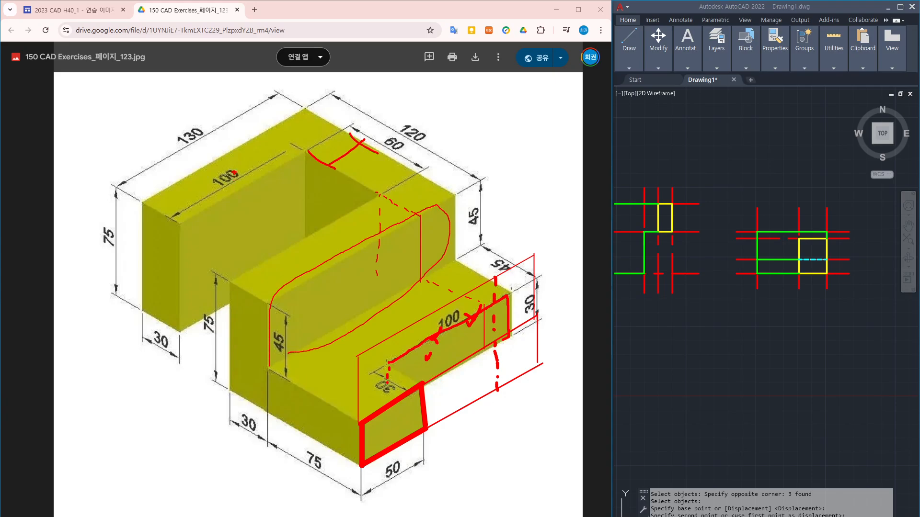
{"action": "mouse_move", "coordinate": [214, 144]}
{"action": "left_mouse_down"}
{"action": "mouse_move", "coordinate": [170, 125]}
{"action": "mouse_move", "coordinate": [216, 140]}
{"action": "left_mouse_up"}
{"action": "mouse_move", "coordinate": [240, 190]}
{"action": "left_mouse_down"}
{"action": "mouse_move", "coordinate": [216, 196]}
{"action": "mouse_move", "coordinate": [241, 176]}
{"action": "mouse_move", "coordinate": [239, 186]}
{"action": "left_mouse_up"}
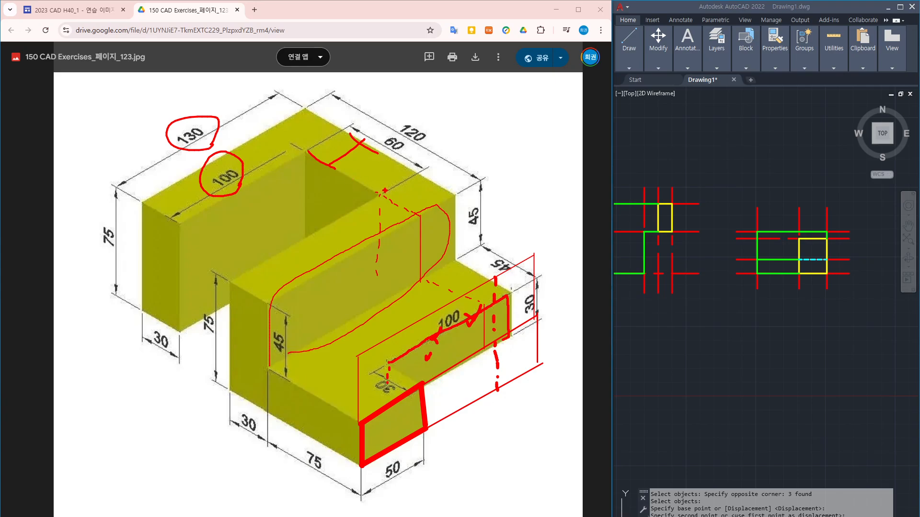
{"action": "left_click_drag", "start_coordinate": [306, 152], "coordinate": [341, 179]}
{"action": "key", "text": "Escape"}
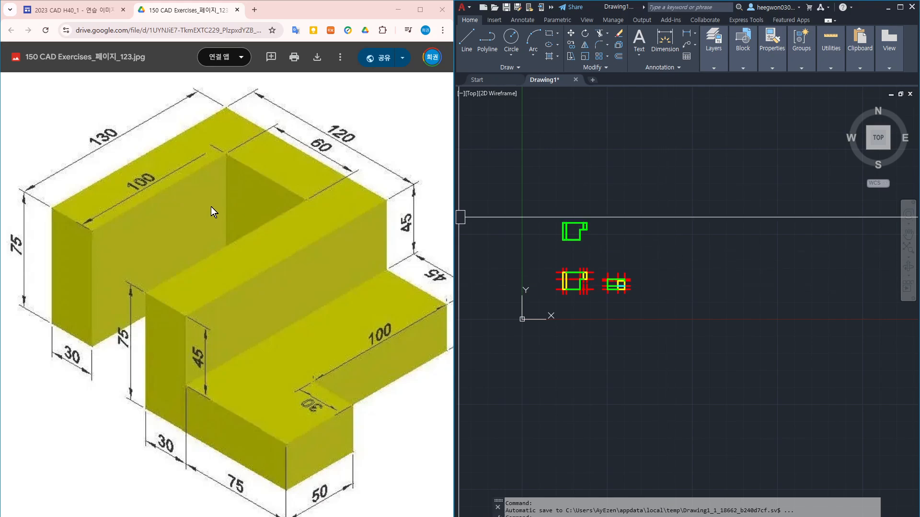
{"action": "left_click", "coordinate": [327, 252]}
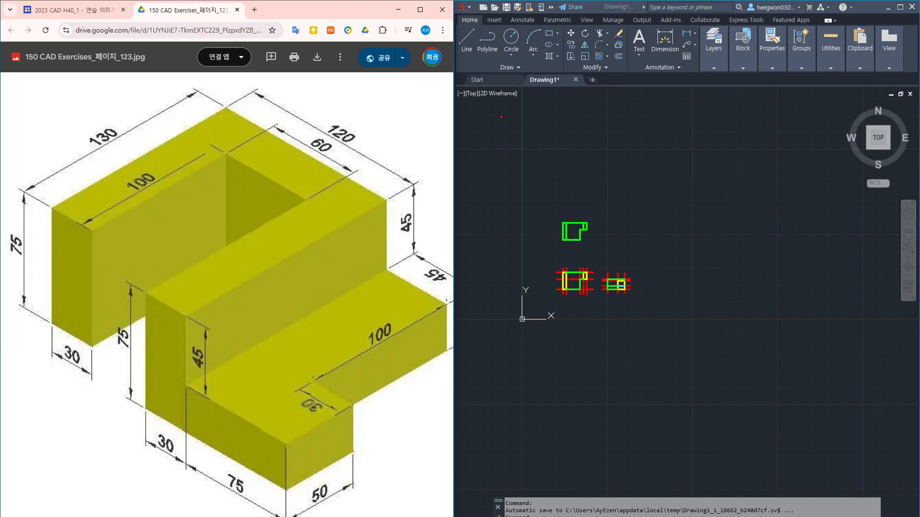
Step: Sketch the top view's U-shaped wall and the stepped block beside it as markup, then box and tick the two portions
{"action": "mouse_move", "coordinate": [498, 113]}
{"action": "left_mouse_down"}
{"action": "mouse_move", "coordinate": [498, 167]}
{"action": "mouse_move", "coordinate": [515, 127]}
{"action": "mouse_move", "coordinate": [540, 125]}
{"action": "mouse_move", "coordinate": [540, 175]}
{"action": "mouse_move", "coordinate": [565, 173]}
{"action": "mouse_move", "coordinate": [567, 109]}
{"action": "mouse_move", "coordinate": [498, 109]}
{"action": "left_mouse_up"}
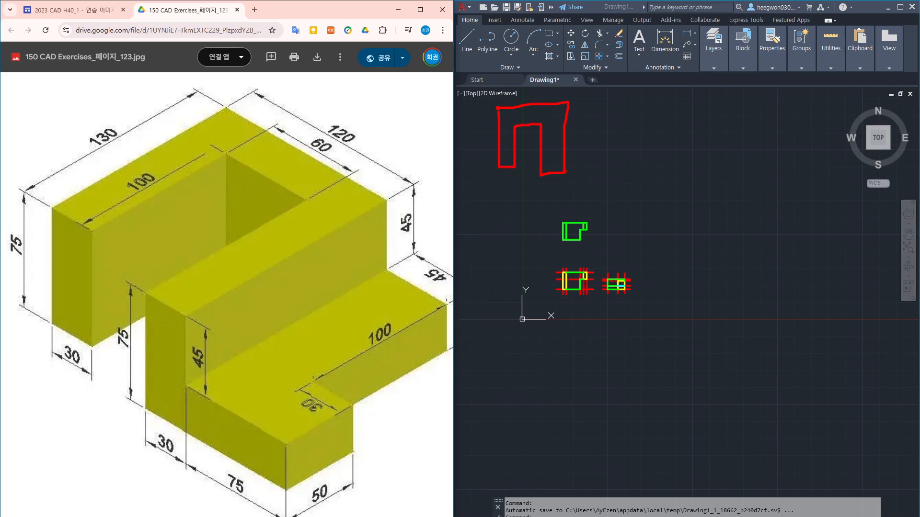
{"action": "left_click_drag", "start_coordinate": [566, 171], "coordinate": [588, 171]}
{"action": "mouse_move", "coordinate": [485, 79]}
{"action": "left_mouse_down"}
{"action": "mouse_move", "coordinate": [568, 186]}
{"action": "mouse_move", "coordinate": [630, 90]}
{"action": "mouse_move", "coordinate": [626, 77]}
{"action": "left_mouse_up"}
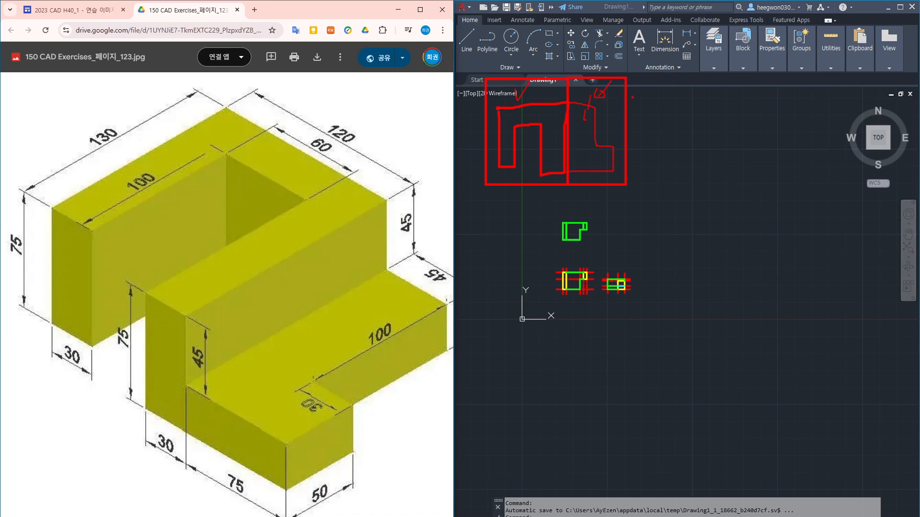
{"action": "left_click_drag", "start_coordinate": [520, 115], "coordinate": [594, 113]}
{"action": "mouse_move", "coordinate": [510, 109]}
{"action": "left_mouse_down"}
{"action": "mouse_move", "coordinate": [534, 105]}
{"action": "mouse_move", "coordinate": [517, 89]}
{"action": "mouse_move", "coordinate": [564, 89]}
{"action": "mouse_move", "coordinate": [589, 103]}
{"action": "left_mouse_up"}
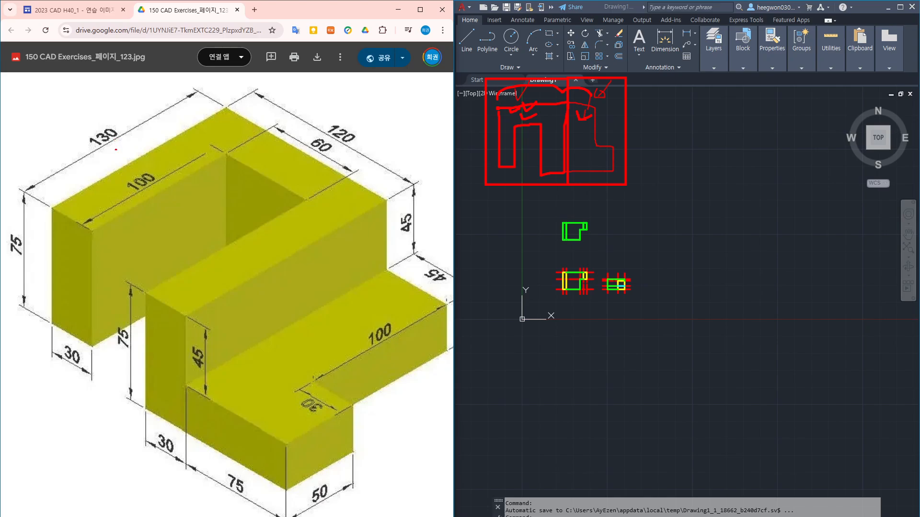
Step: Mark the 130, 120 and 75 overall dimensions on the isometric part and clear the markup
{"action": "mouse_move", "coordinate": [346, 143]}
{"action": "left_mouse_down"}
{"action": "mouse_move", "coordinate": [336, 140]}
{"action": "mouse_move", "coordinate": [355, 148]}
{"action": "left_mouse_up"}
{"action": "mouse_move", "coordinate": [418, 183]}
{"action": "left_mouse_down"}
{"action": "mouse_move", "coordinate": [181, 317]}
{"action": "mouse_move", "coordinate": [185, 434]}
{"action": "left_mouse_up"}
{"action": "mouse_move", "coordinate": [237, 504]}
{"action": "left_mouse_down"}
{"action": "mouse_move", "coordinate": [227, 501]}
{"action": "mouse_move", "coordinate": [235, 503]}
{"action": "left_mouse_up"}
{"action": "key", "text": "Escape"}
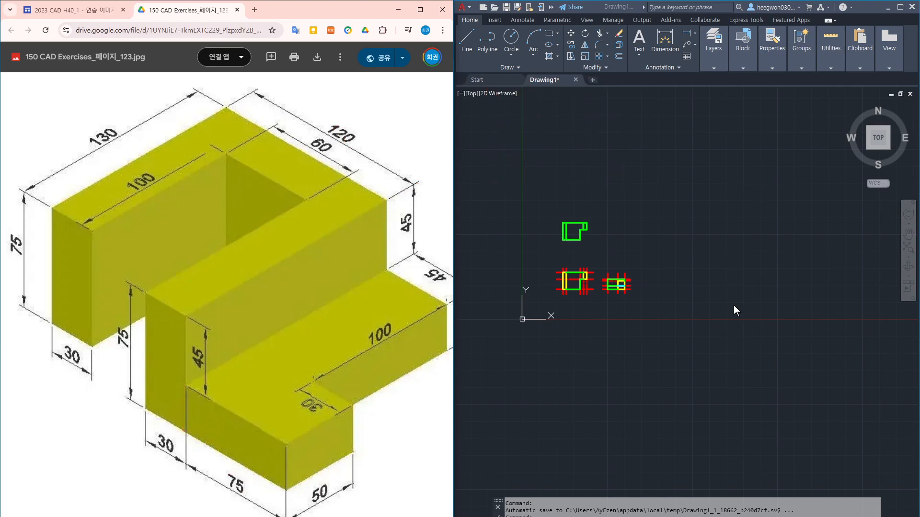
{"action": "left_click", "coordinate": [728, 309]}
{"action": "type", "text": "l"}
{"action": "key", "text": "space"}
{"action": "middle_click_drag", "start_coordinate": [688, 293], "coordinate": [677, 290]}
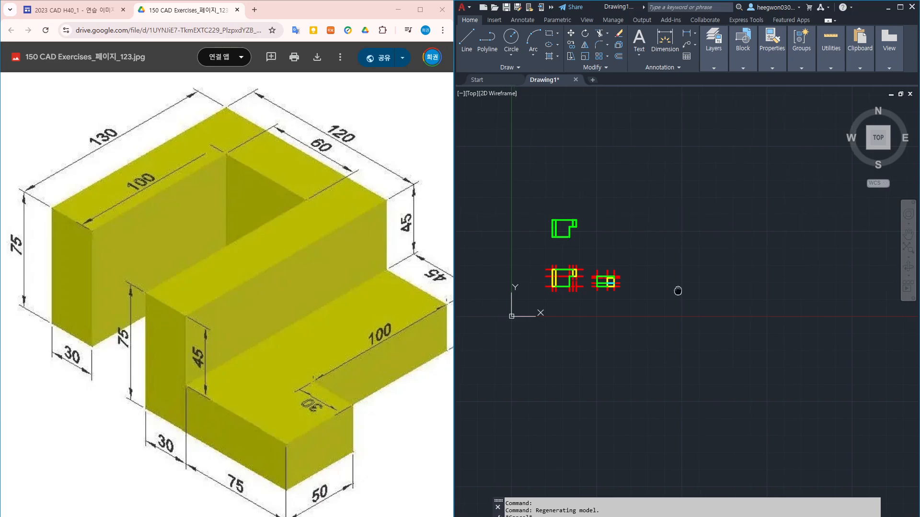
{"action": "left_click", "coordinate": [659, 287]}
{"action": "scroll", "coordinate": [703, 291], "scroll_direction": "up", "scroll_amount": 3}
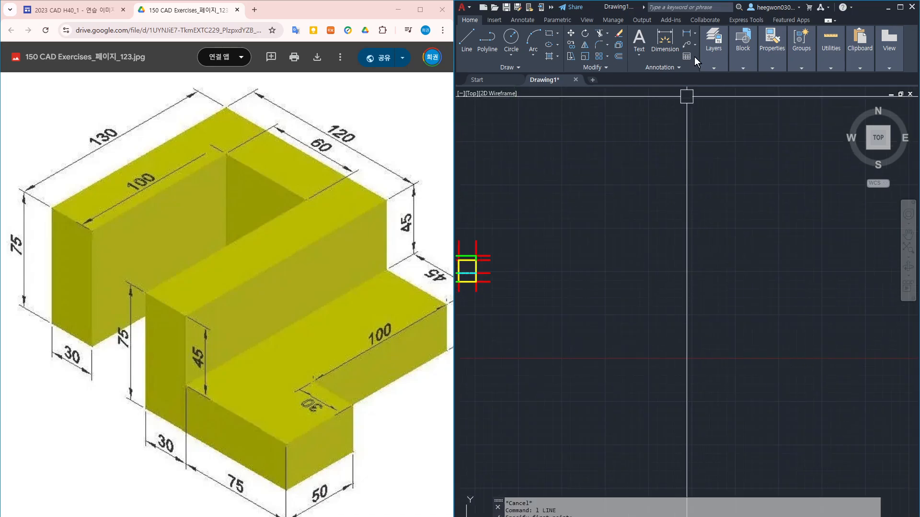
Step: Make the red 중심선 (center line) layer current
{"action": "left_click", "coordinate": [713, 59]}
{"action": "left_click", "coordinate": [788, 76]}
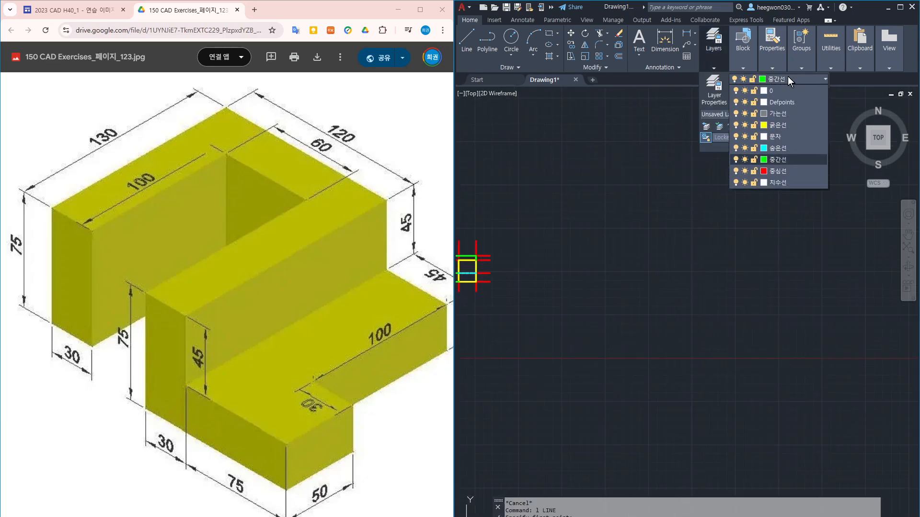
{"action": "left_click", "coordinate": [781, 171]}
{"action": "middle_click_drag", "start_coordinate": [563, 274], "coordinate": [581, 274]}
{"action": "key", "text": "Escape"}
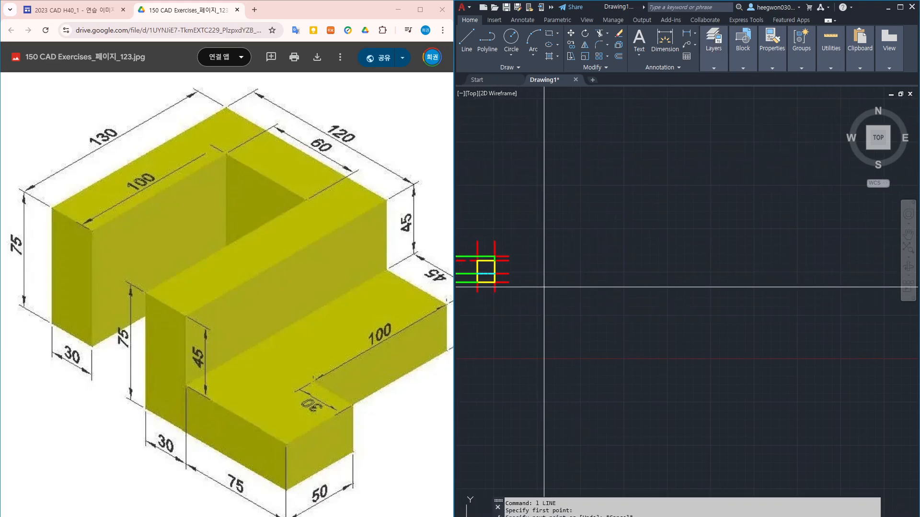
{"action": "scroll", "coordinate": [544, 285], "scroll_direction": "up", "scroll_amount": 4}
{"action": "type", "text": "l"}
{"action": "key", "text": "space"}
{"action": "left_click", "coordinate": [519, 286]}
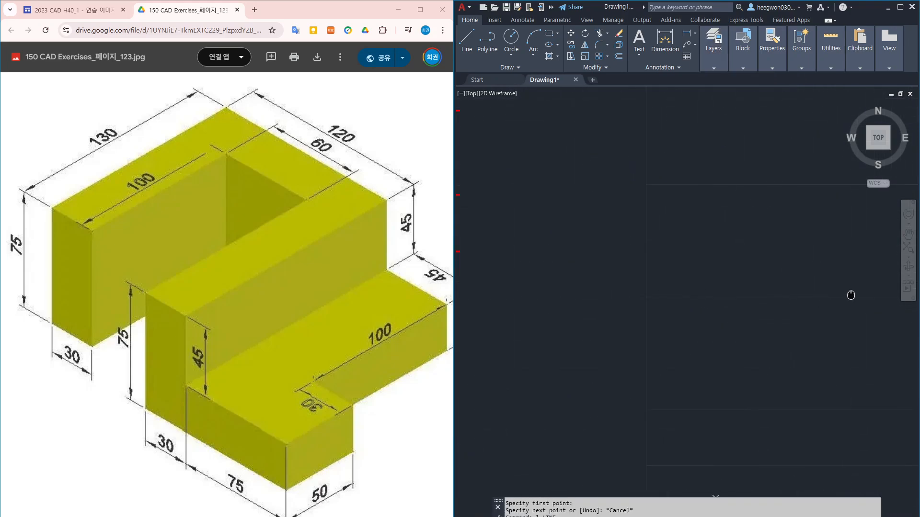
{"action": "key", "text": "Escape"}
Step: Draw a long horizontal center line in the empty area beside the existing views as the top view's baseline
{"action": "scroll", "coordinate": [685, 292], "scroll_direction": "down", "scroll_amount": 4}
{"action": "key", "text": "space"}
{"action": "left_click", "coordinate": [656, 280]}
{"action": "middle_click_drag", "start_coordinate": [838, 295], "coordinate": [665, 294]}
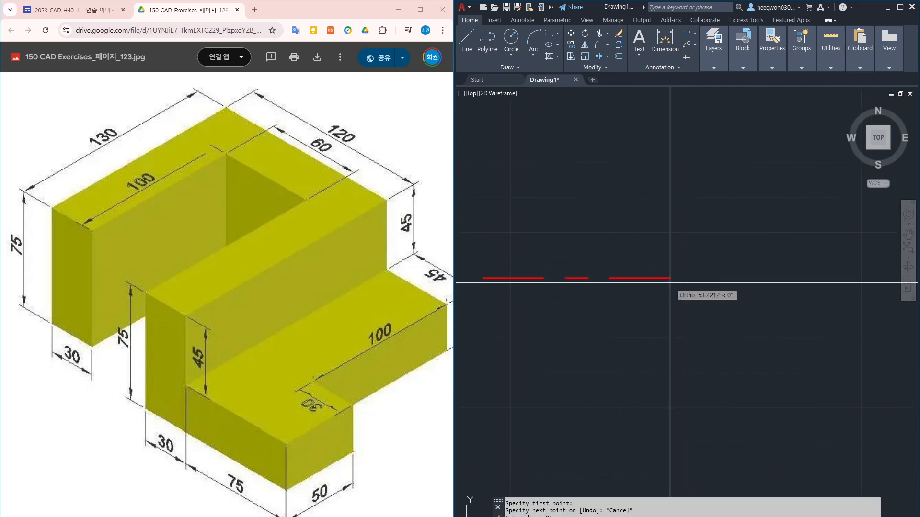
{"action": "scroll", "coordinate": [818, 285], "scroll_direction": "down", "scroll_amount": 5}
{"action": "scroll", "coordinate": [821, 285], "scroll_direction": "up", "scroll_amount": 6}
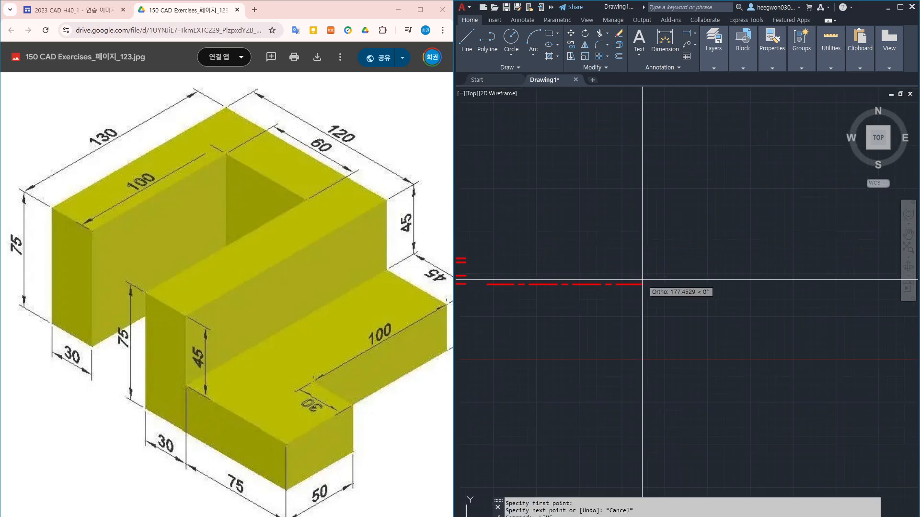
{"action": "left_click", "coordinate": [747, 279]}
{"action": "key", "text": "Escape"}
Step: Draw a vertical center line crossing the horizontal one near its left end, long enough to cover the 130 depth
{"action": "scroll", "coordinate": [613, 240], "scroll_direction": "up", "scroll_amount": 3}
{"action": "middle_click_drag", "start_coordinate": [615, 240], "coordinate": [688, 253]}
{"action": "key", "text": "space"}
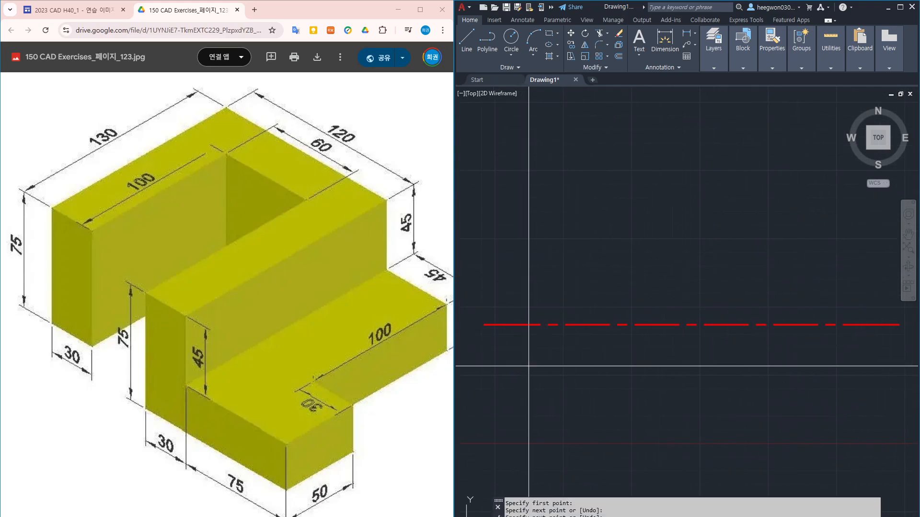
{"action": "left_click", "coordinate": [531, 370]}
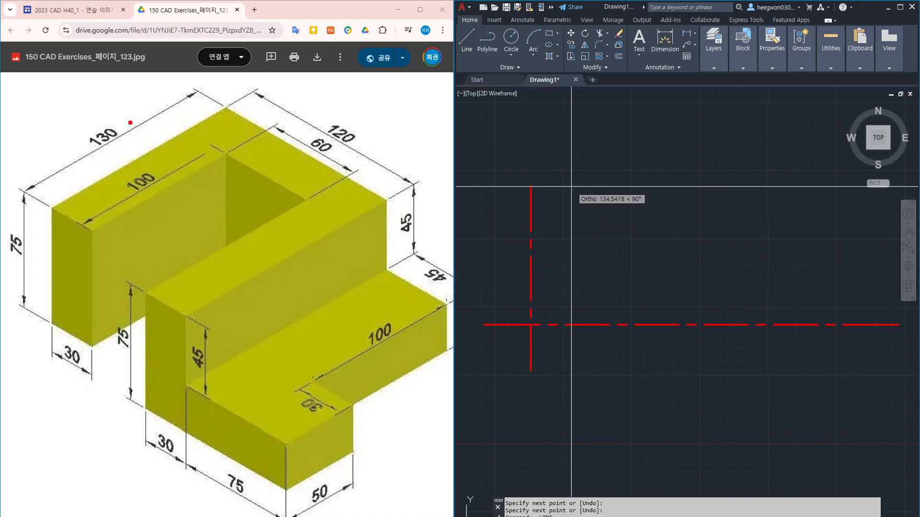
{"action": "mouse_move", "coordinate": [126, 150]}
{"action": "left_mouse_down"}
{"action": "mouse_move", "coordinate": [68, 139]}
{"action": "mouse_move", "coordinate": [122, 159]}
{"action": "left_mouse_up"}
{"action": "key", "text": "Escape"}
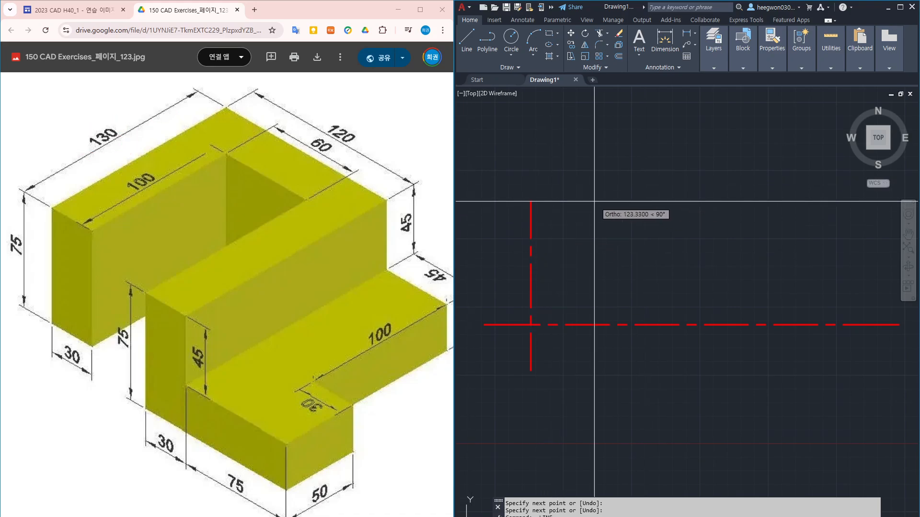
{"action": "scroll", "coordinate": [591, 236], "scroll_direction": "down", "scroll_amount": 2}
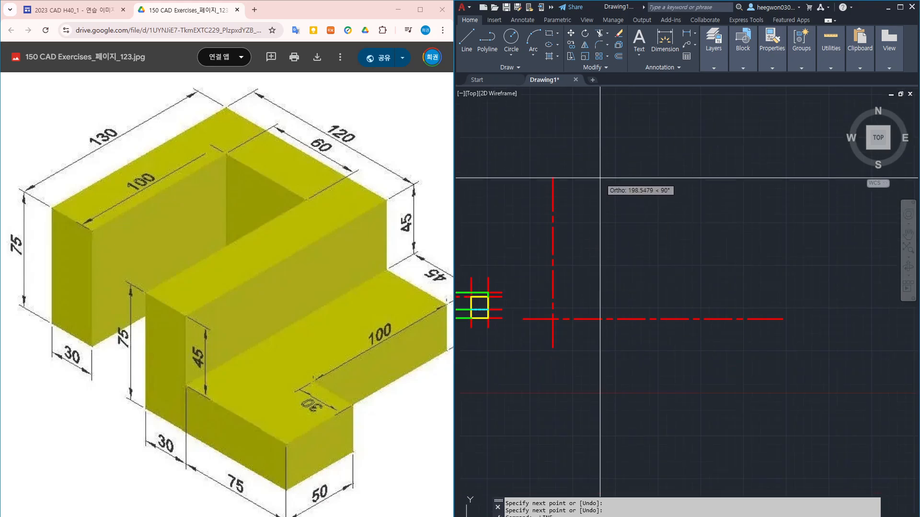
{"action": "key", "text": "Escape"}
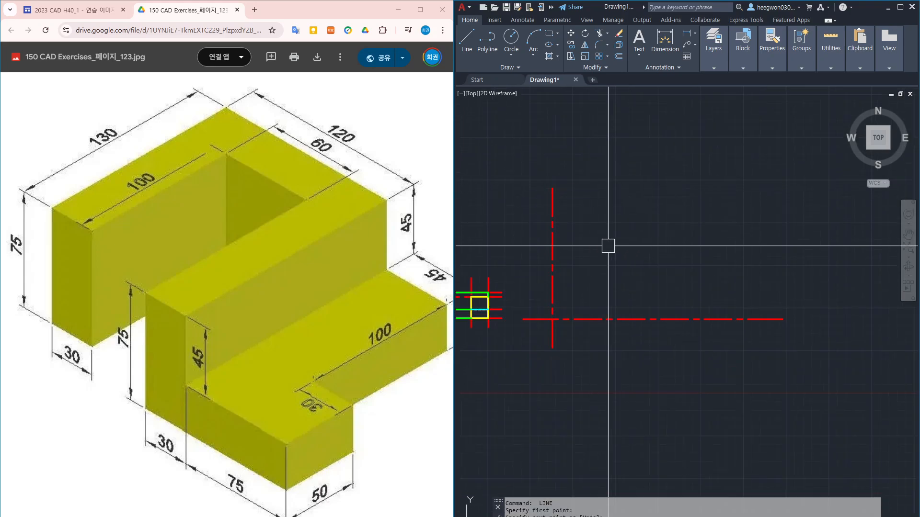
{"action": "scroll", "coordinate": [611, 248], "scroll_direction": "up", "scroll_amount": 2}
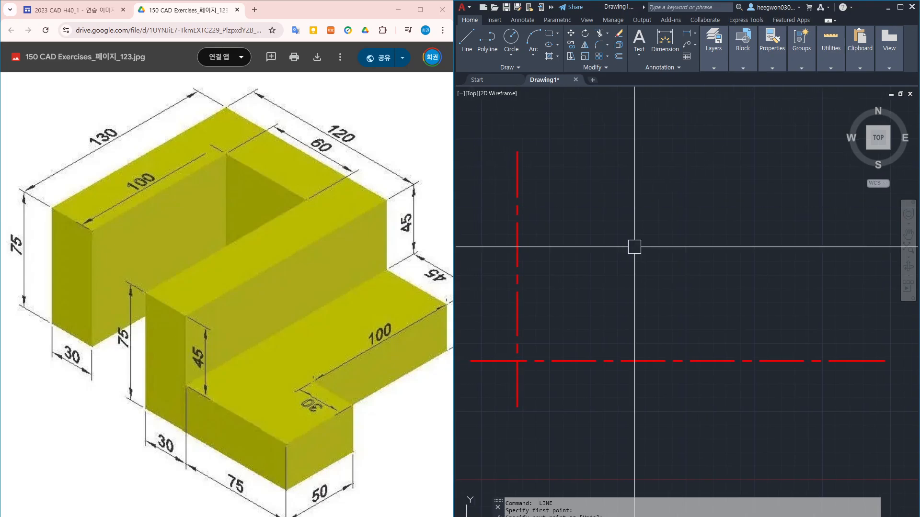
{"action": "type", "text": "o"}
{"action": "key", "text": "Return"}
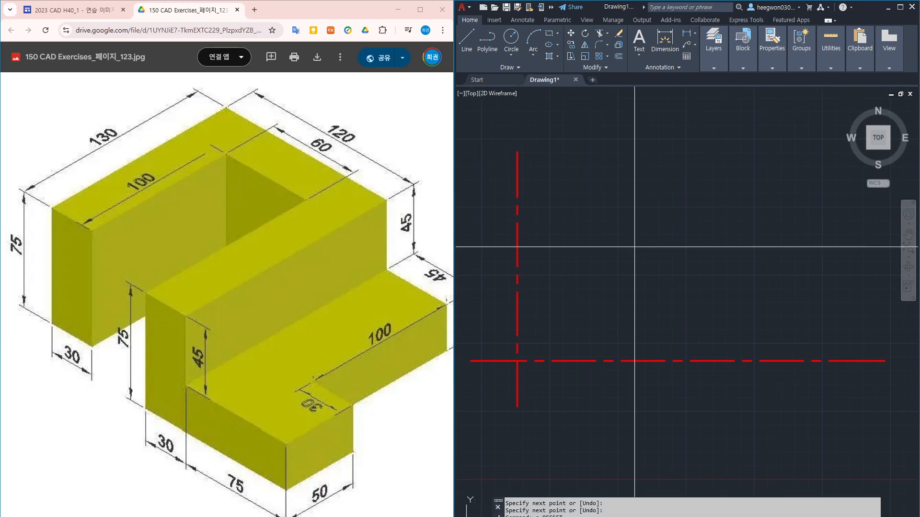
{"action": "key", "text": "Return"}
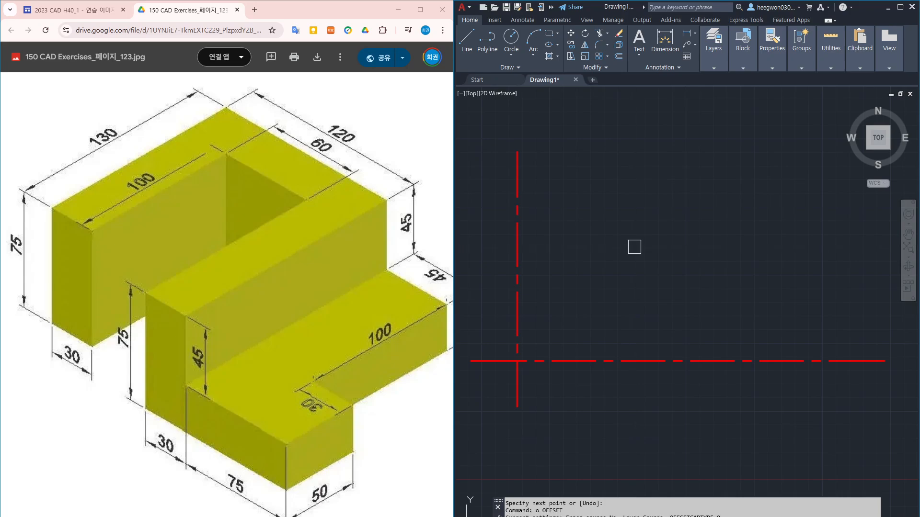
{"action": "key", "text": "Escape"}
{"action": "key", "text": "Escape"}
{"action": "key", "text": "Return"}
{"action": "key", "text": "Escape"}
{"action": "key", "text": "Escape"}
Step: Offset the vertical center line 120 to the right
{"action": "key", "text": "Return"}
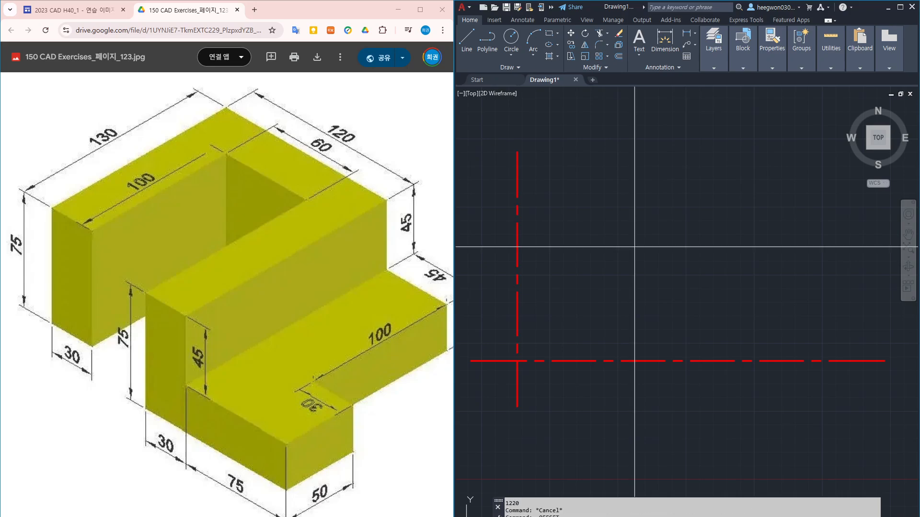
{"action": "key", "text": "Return"}
{"action": "left_click", "coordinate": [517, 250]}
{"action": "left_click", "coordinate": [747, 250]}
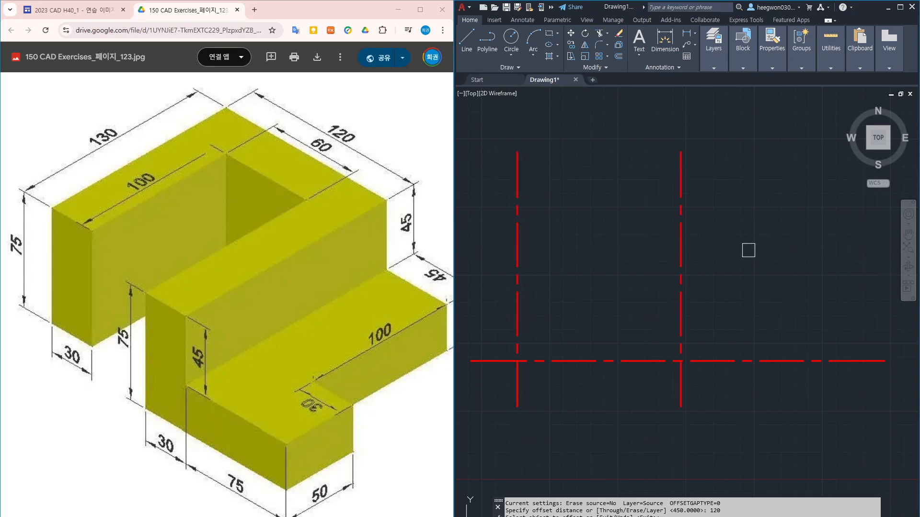
{"action": "key", "text": "Return"}
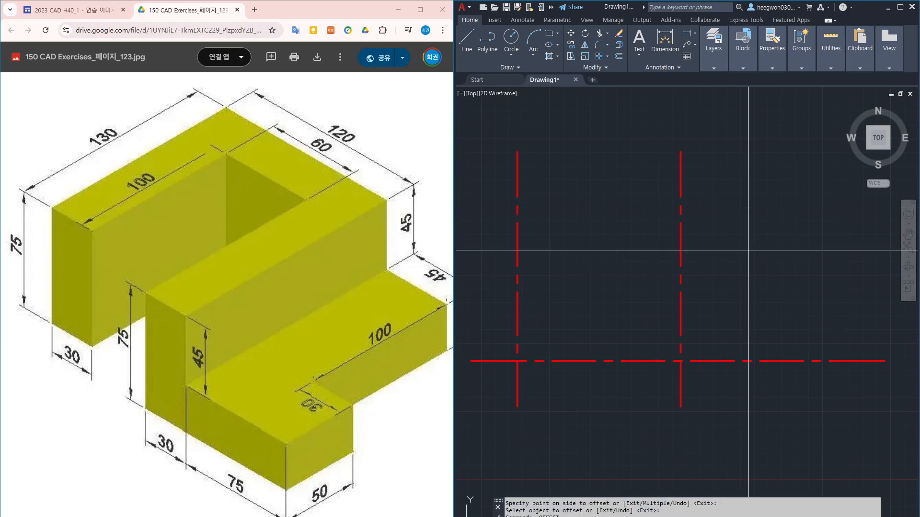
Step: Offset the newest vertical guide another 75 to the right for the low block's outer edge
{"action": "type", "text": "75"}
{"action": "key", "text": "Return"}
{"action": "left_click", "coordinate": [680, 281]}
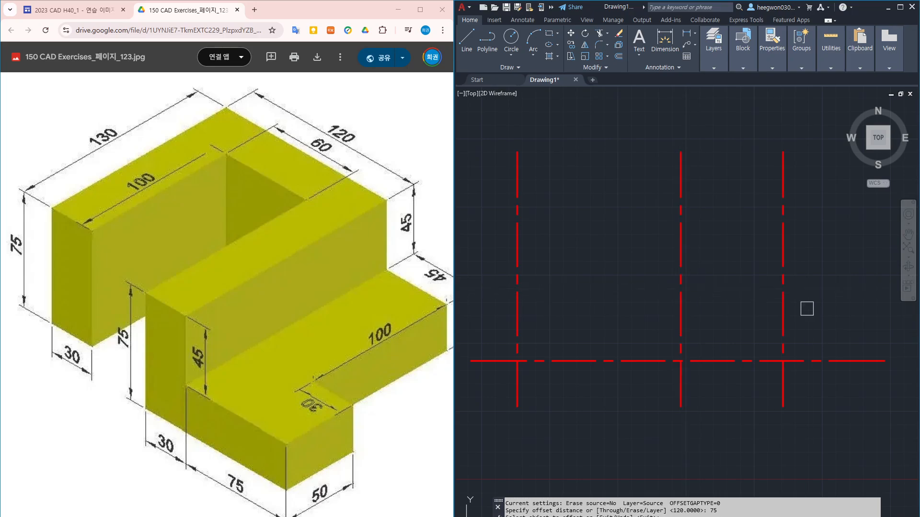
{"action": "left_click", "coordinate": [780, 333]}
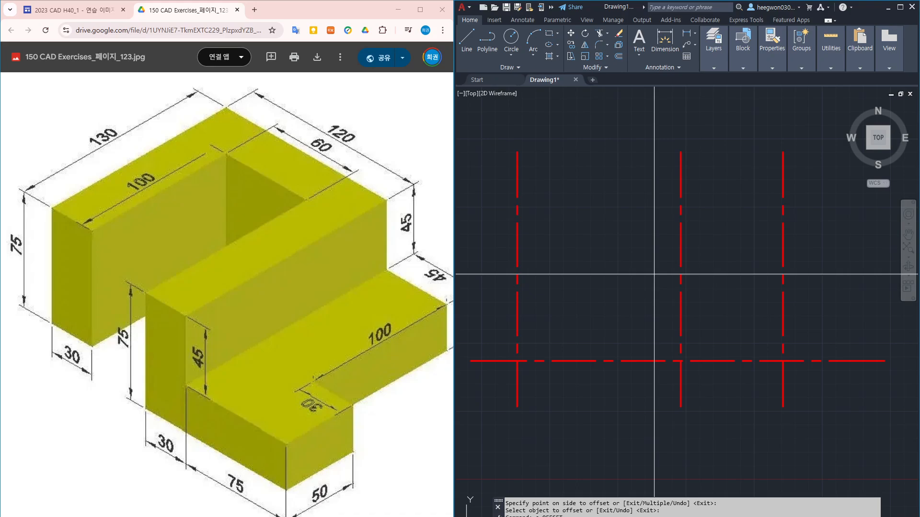
Step: Offset the horizontal center line 130 upward for the part's rear edge
{"action": "type", "text": "o"}
{"action": "key", "text": "Return"}
{"action": "left_click", "coordinate": [617, 360]}
{"action": "left_click", "coordinate": [618, 244]}
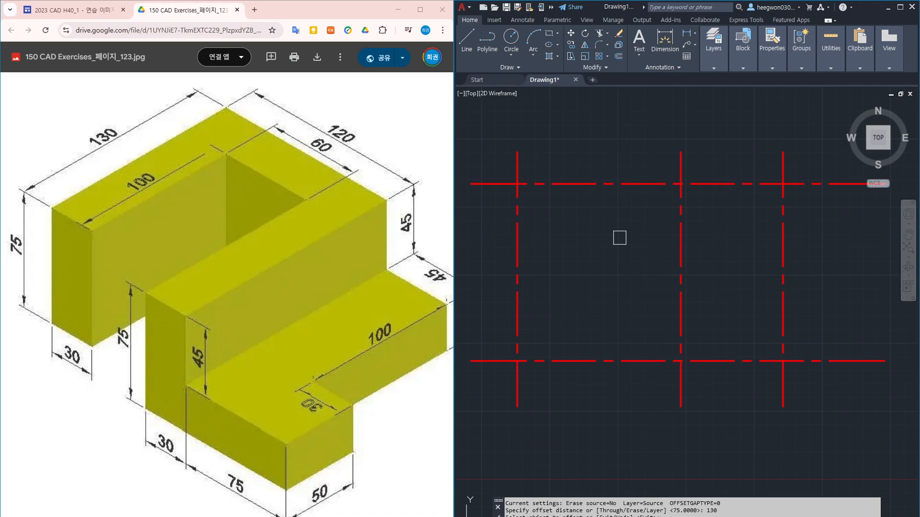
{"action": "key", "text": "Return"}
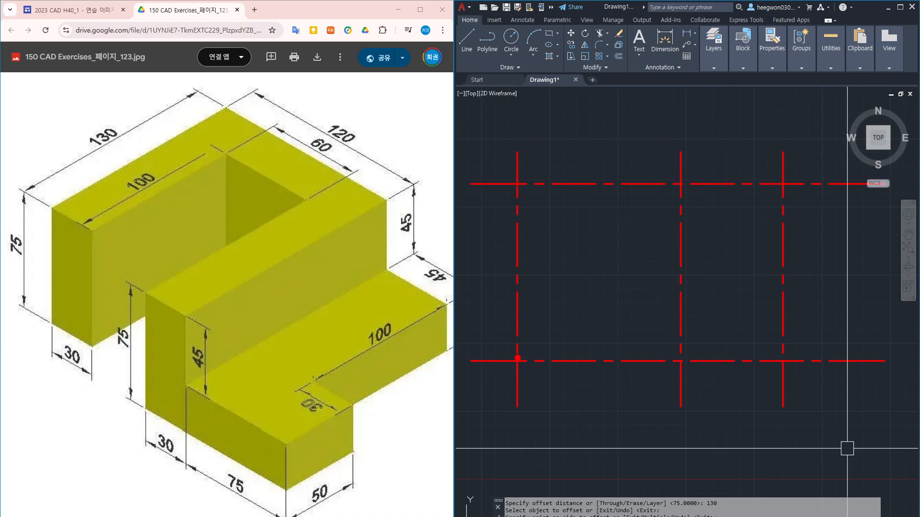
Step: Outline the U-shaped wall's three rectangles over the guides in markup and extend their inner edges with straight lines
{"action": "mouse_move", "coordinate": [517, 360]}
{"action": "left_mouse_down", "text": "ctrl"}
{"action": "mouse_move", "coordinate": [561, 175]}
{"action": "mouse_move", "coordinate": [679, 212]}
{"action": "left_mouse_up", "text": "ctrl"}
{"action": "mouse_move", "coordinate": [679, 212]}
{"action": "left_mouse_down", "text": "ctrl"}
{"action": "mouse_move", "coordinate": [642, 376]}
{"action": "mouse_move", "coordinate": [622, 360]}
{"action": "left_mouse_up", "text": "ctrl"}
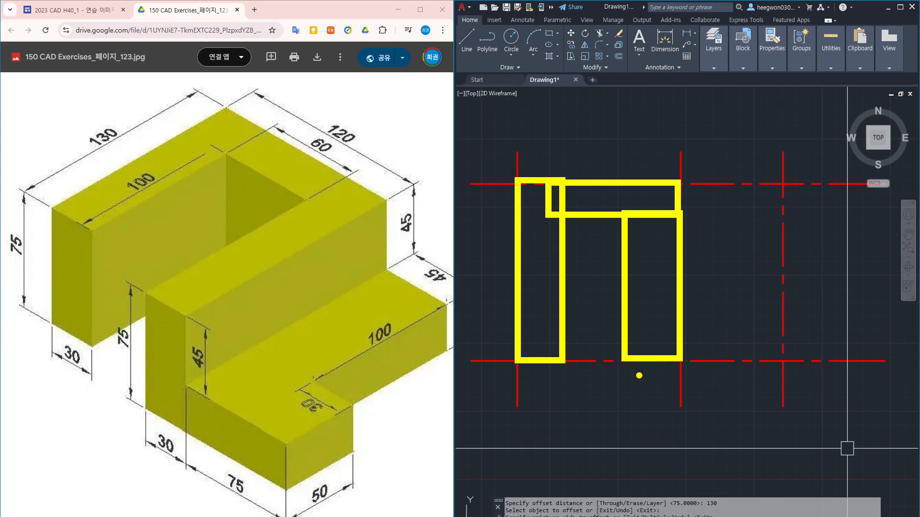
{"action": "left_click_drag", "start_coordinate": [476, 219], "coordinate": [742, 218], "text": "shift"}
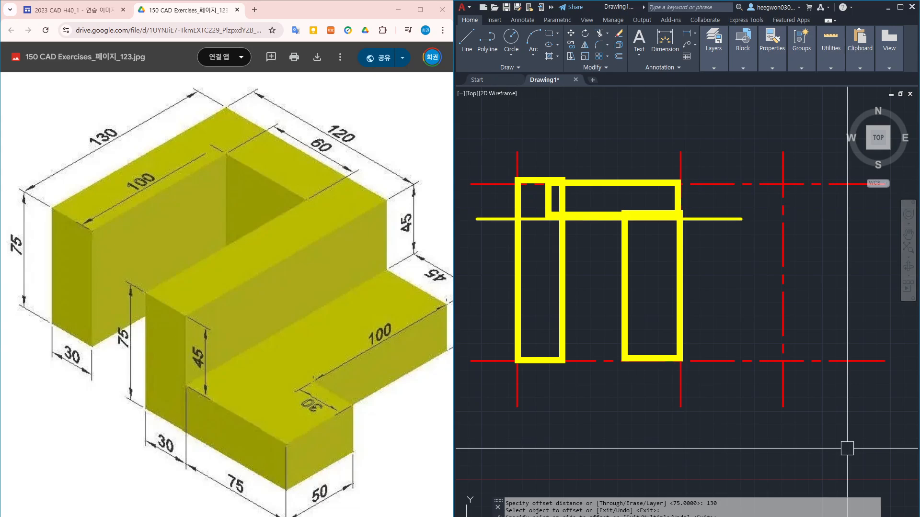
{"action": "left_click_drag", "start_coordinate": [566, 144], "coordinate": [581, 360], "text": "shift"}
{"action": "left_click_drag", "start_coordinate": [613, 120], "coordinate": [622, 431], "text": "shift"}
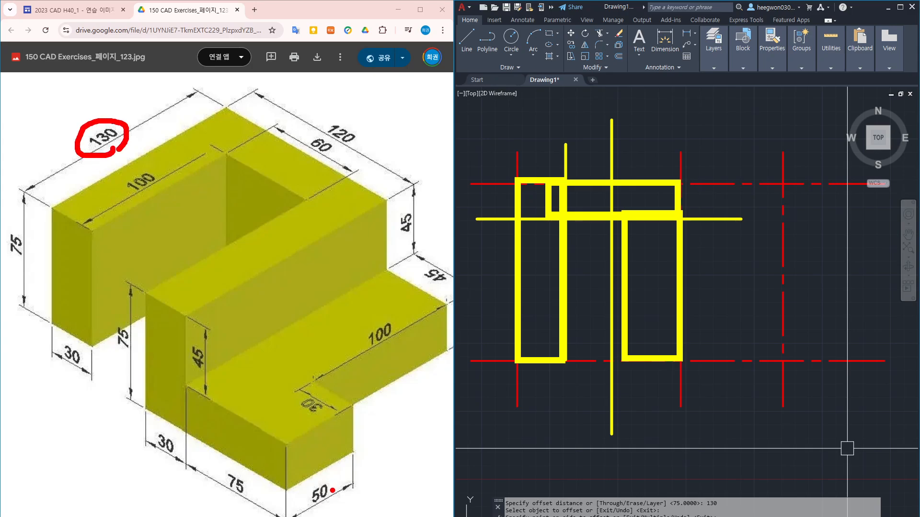
Step: Circle the 130, 100 and 50 depth dimensions, trace the part's top faces, and clear the markup
{"action": "mouse_move", "coordinate": [378, 369]}
{"action": "left_mouse_down"}
{"action": "mouse_move", "coordinate": [354, 338]}
{"action": "mouse_move", "coordinate": [400, 368]}
{"action": "left_mouse_up"}
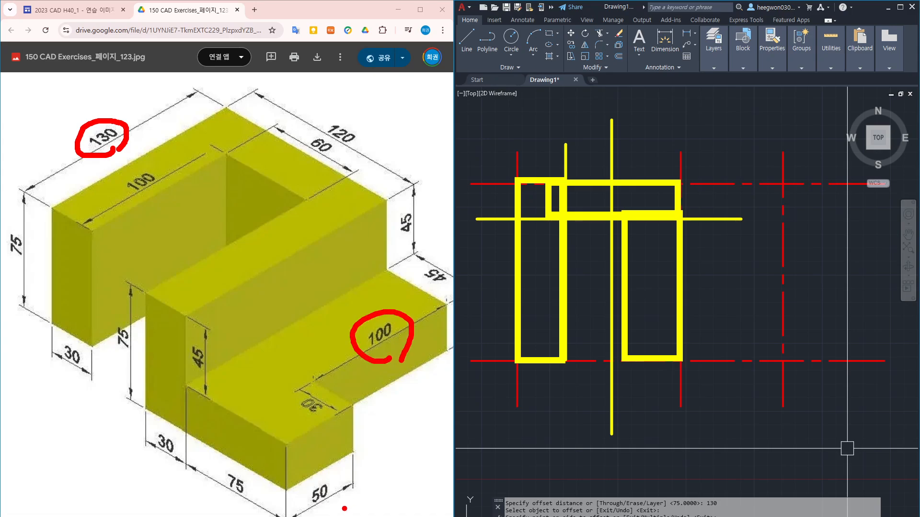
{"action": "left_click_drag", "start_coordinate": [344, 508], "coordinate": [334, 493]}
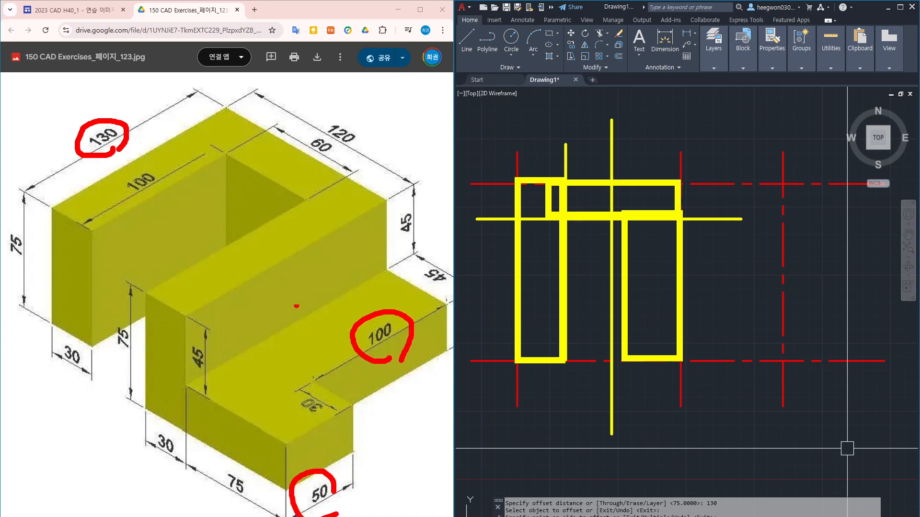
{"action": "mouse_move", "coordinate": [343, 198]}
{"action": "left_mouse_down"}
{"action": "mouse_move", "coordinate": [180, 312]}
{"action": "mouse_move", "coordinate": [234, 351]}
{"action": "left_mouse_up"}
{"action": "mouse_move", "coordinate": [114, 186]}
{"action": "left_mouse_down"}
{"action": "mouse_move", "coordinate": [223, 128]}
{"action": "mouse_move", "coordinate": [325, 190]}
{"action": "left_mouse_up"}
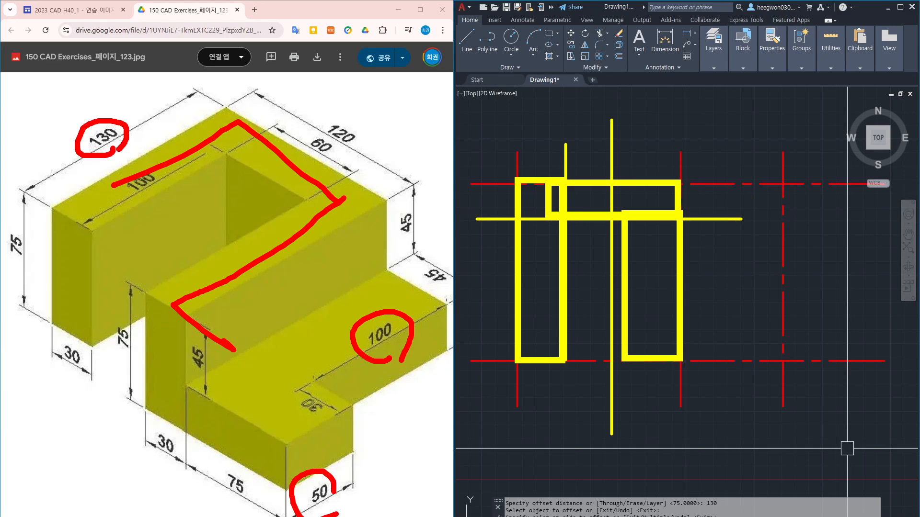
{"action": "key", "text": "Escape"}
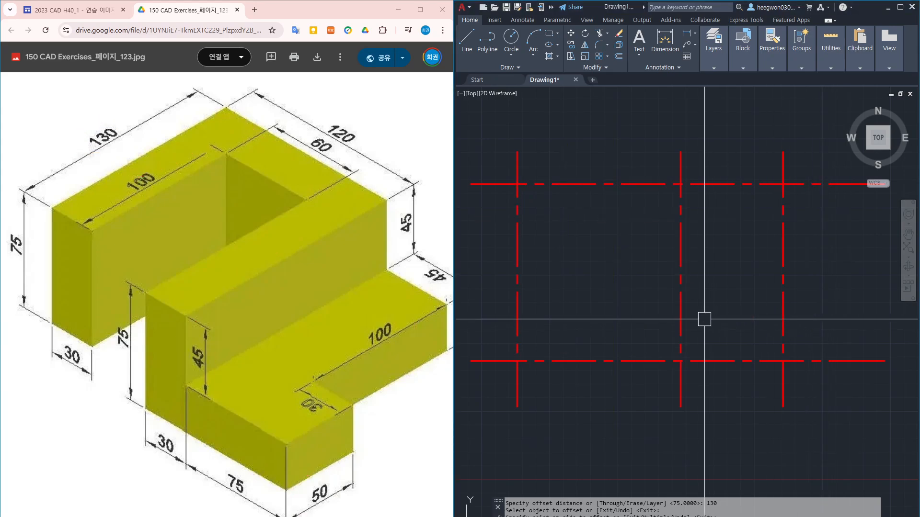
Step: Offset the upper horizontal center line 150 downward for the front edge of the longer arm and low block
{"action": "left_click", "coordinate": [724, 361]}
{"action": "left_click", "coordinate": [724, 361]}
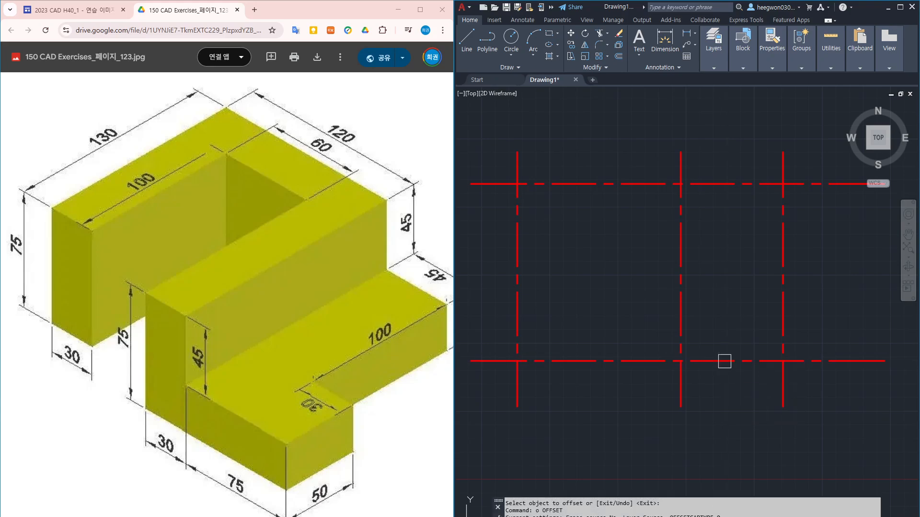
{"action": "type", "text": "150"}
{"action": "key", "text": "Return"}
{"action": "left_click", "coordinate": [727, 361]}
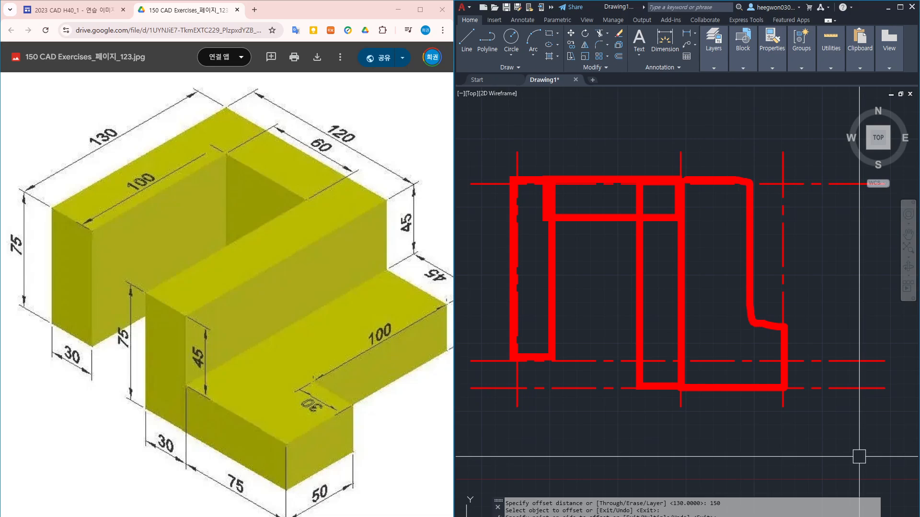
Step: Clear the red outline markup drawn over the top view's guides
{"action": "key", "text": "Escape"}
{"action": "key", "text": "Escape"}
{"action": "key", "text": "Escape"}
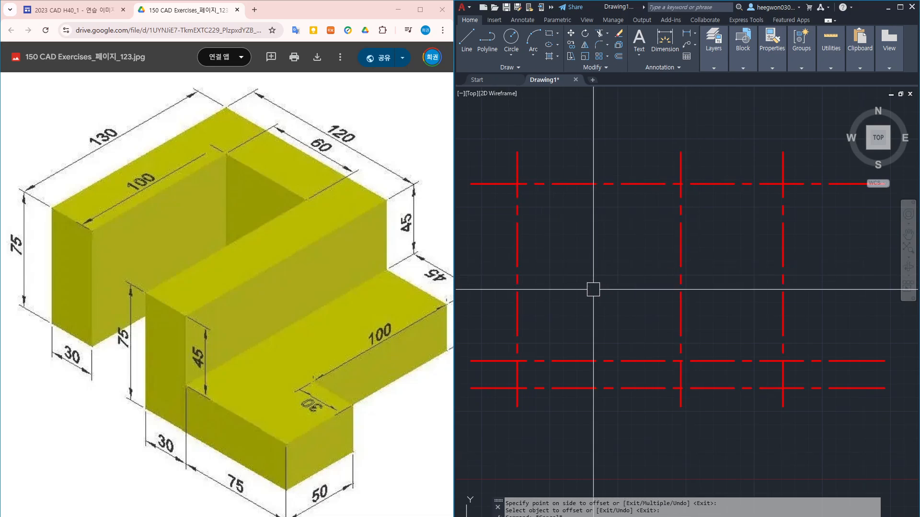
Step: Shorten the left end of the 130-depth horizontal center line so it starts inside the U-shaped wall's opening
{"action": "middle_click_drag", "start_coordinate": [593, 291], "coordinate": [631, 266]}
{"action": "key", "text": "Escape"}
{"action": "left_click", "coordinate": [608, 336]}
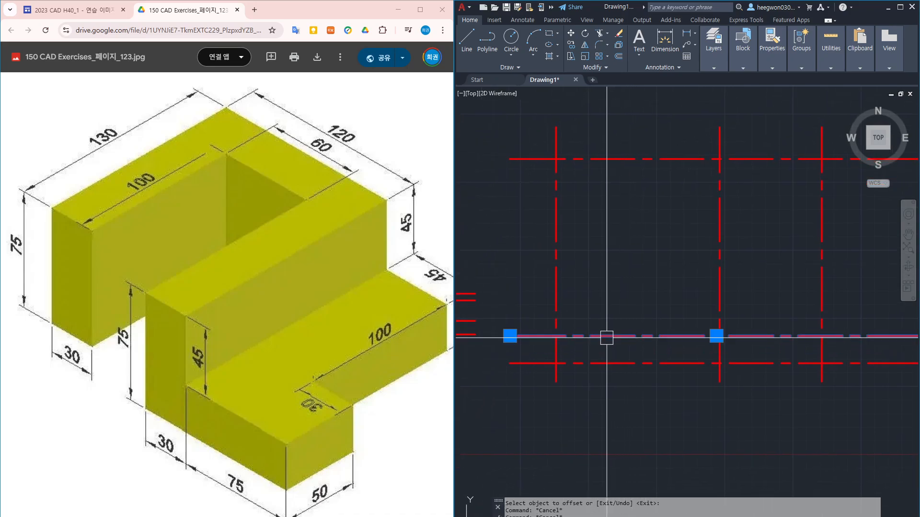
{"action": "left_click", "coordinate": [510, 336]}
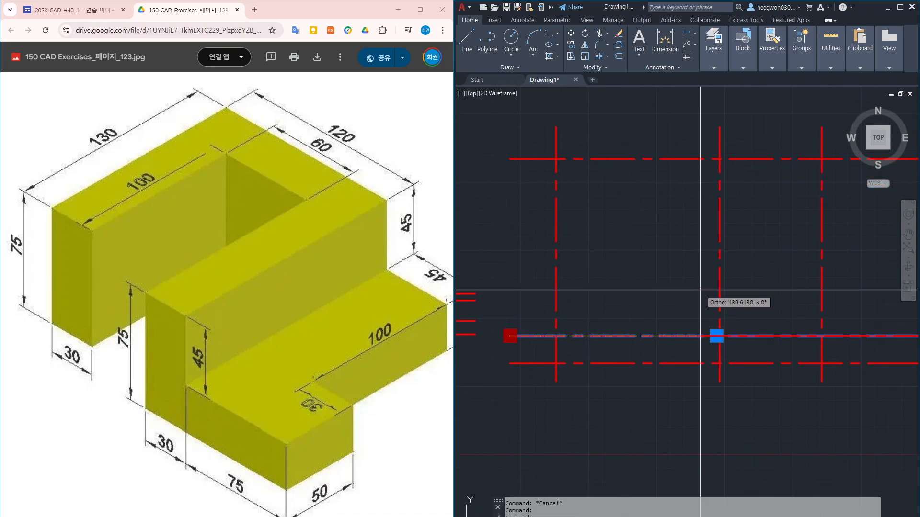
{"action": "left_click", "coordinate": [647, 291]}
{"action": "key", "text": "Escape"}
{"action": "middle_click_drag", "start_coordinate": [769, 391], "coordinate": [745, 398]}
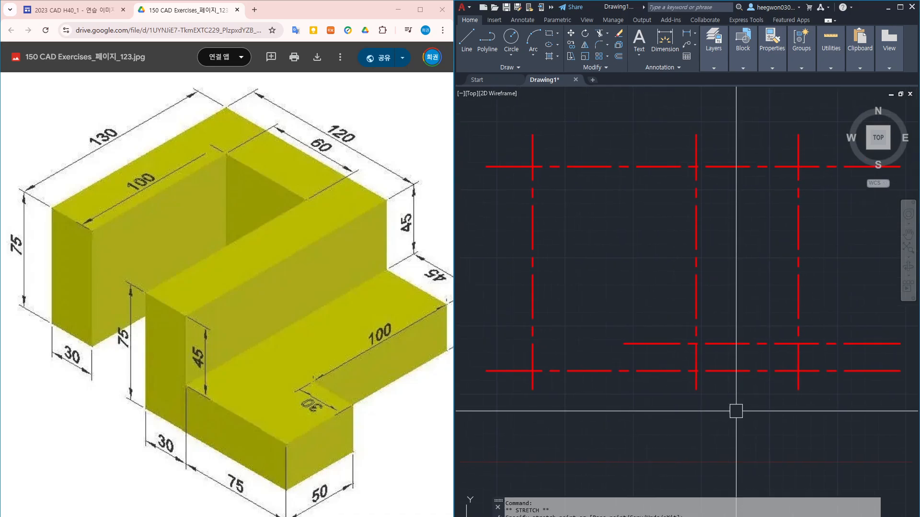
Step: Offset the left vertical center line 30 to the right, the upper horizontal one 30 down and the middle vertical one 30 to the left
{"action": "type", "text": "o"}
{"action": "key", "text": "space"}
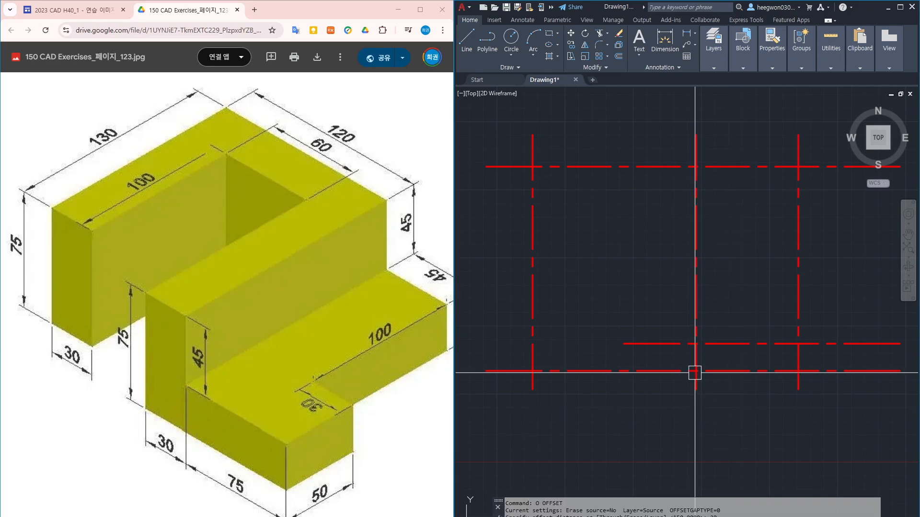
{"action": "key", "text": "Escape"}
{"action": "key", "text": "Escape"}
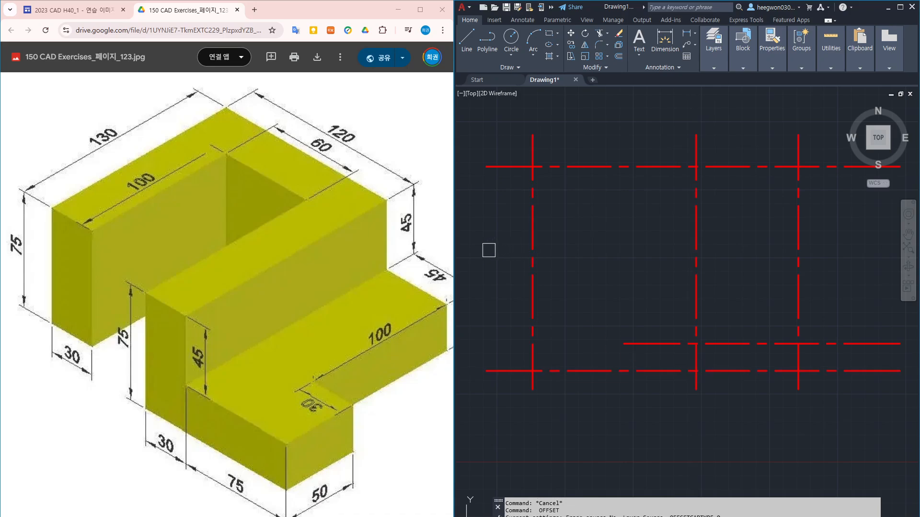
{"action": "left_click", "coordinate": [533, 267]}
{"action": "left_click", "coordinate": [601, 263]}
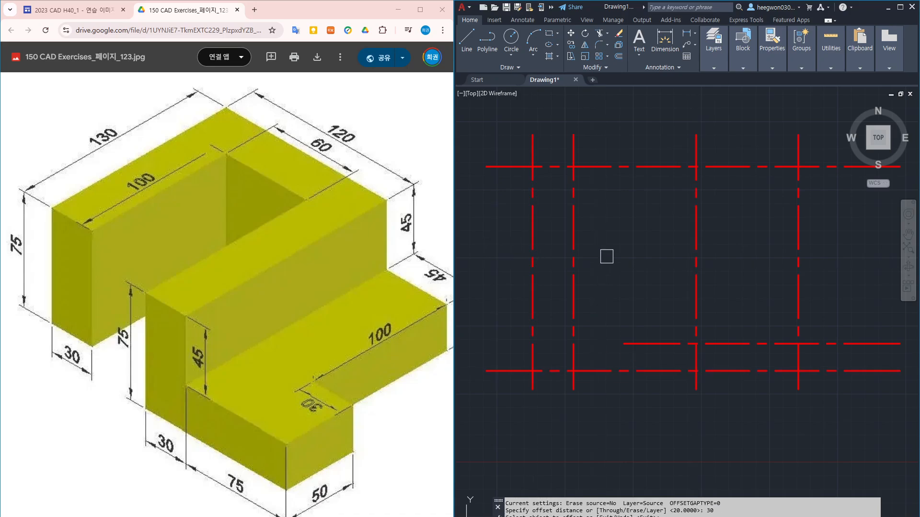
{"action": "left_click", "coordinate": [622, 167]}
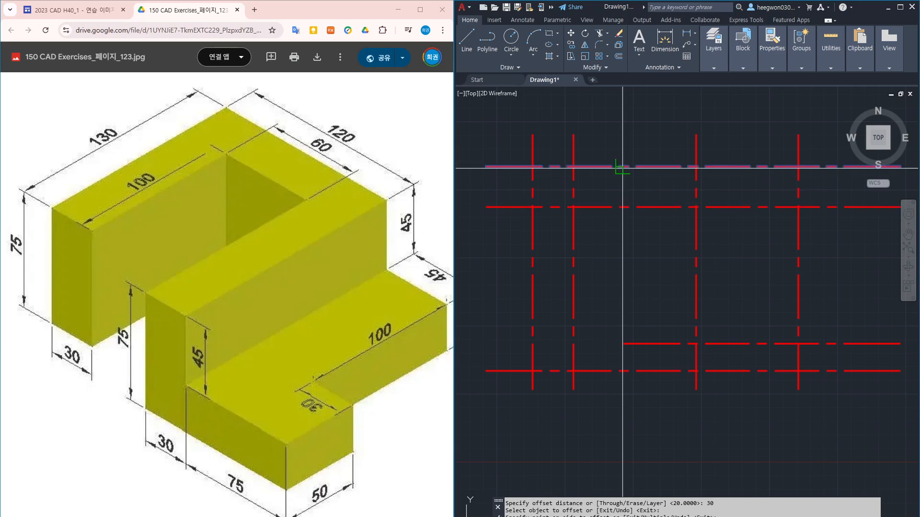
{"action": "left_click", "coordinate": [625, 236]}
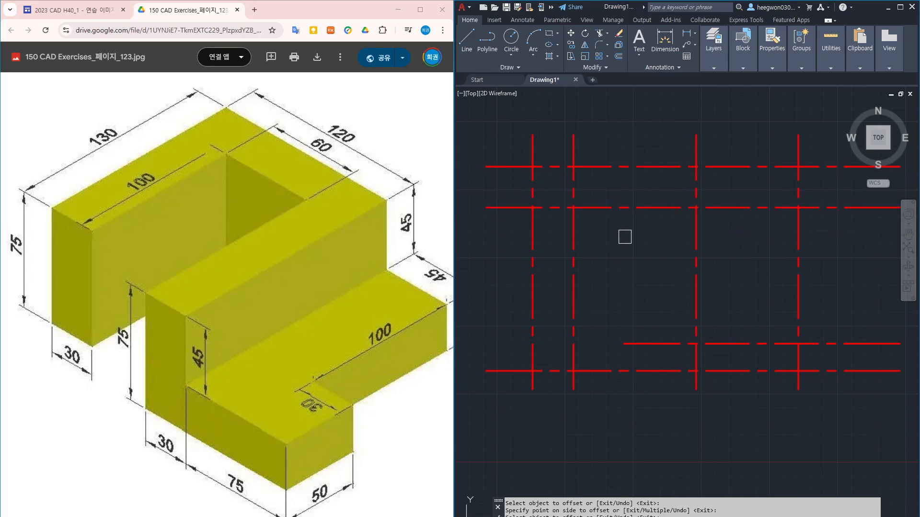
{"action": "left_click", "coordinate": [696, 274]}
{"action": "left_click", "coordinate": [633, 278]}
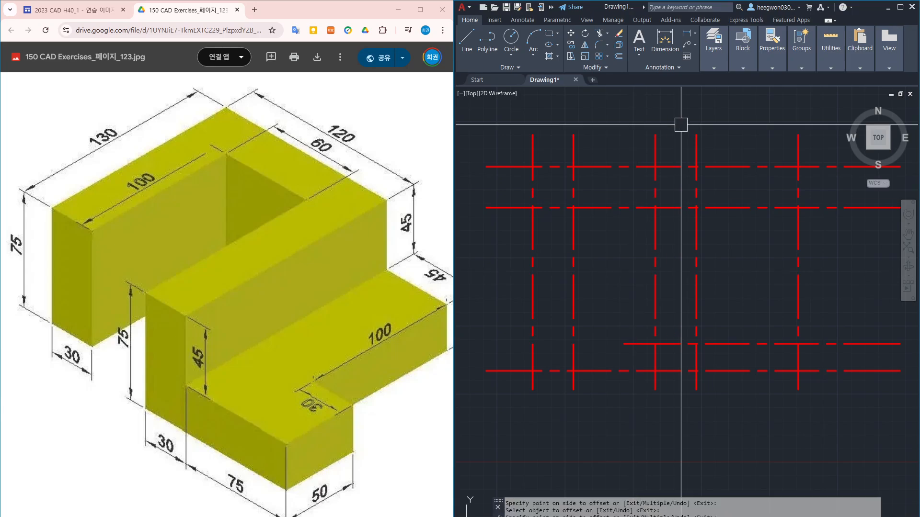
Step: Make 굵은선 the current layer and draw the U-shaped wall's left and rear outer edges along the guides
{"action": "left_click", "coordinate": [708, 66]}
{"action": "left_click", "coordinate": [785, 78]}
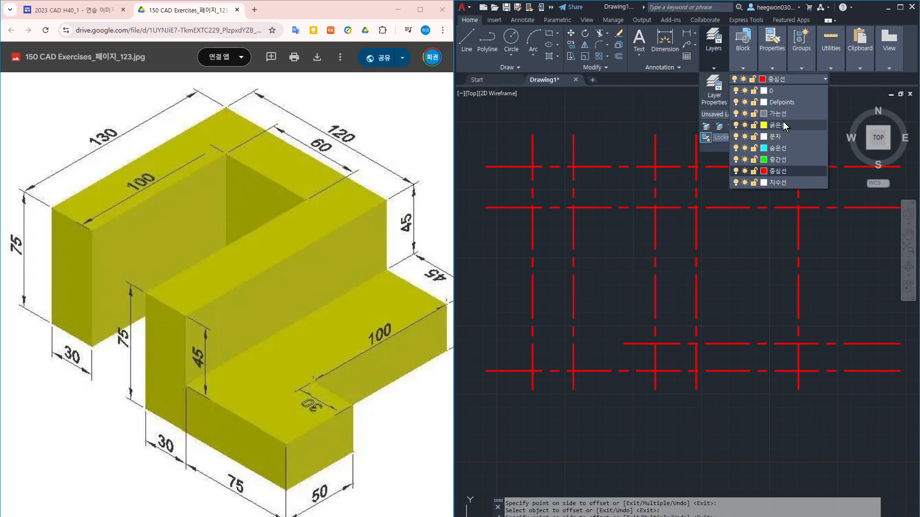
{"action": "left_click", "coordinate": [784, 124]}
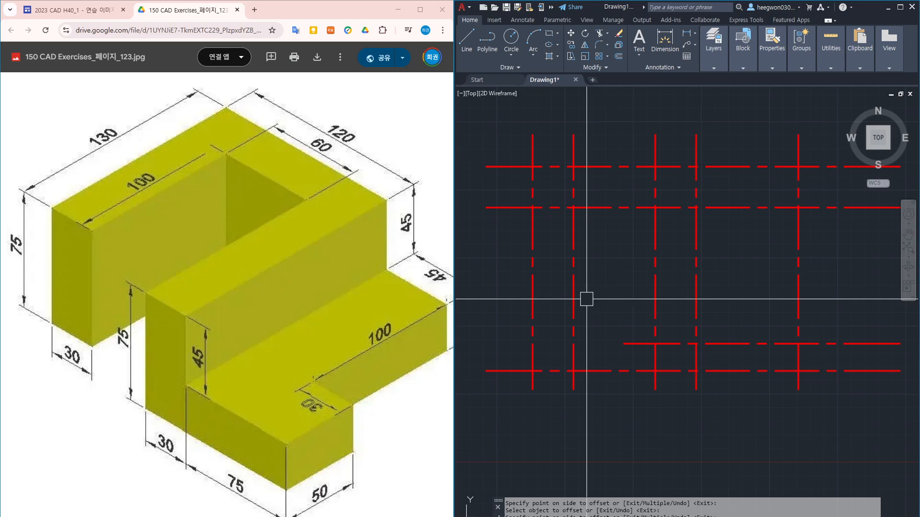
{"action": "key", "text": "Escape"}
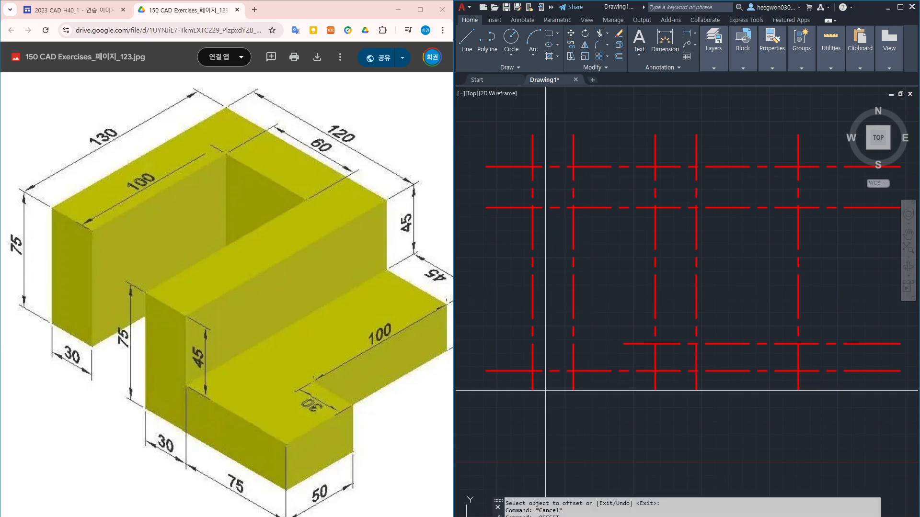
{"action": "key", "text": "space"}
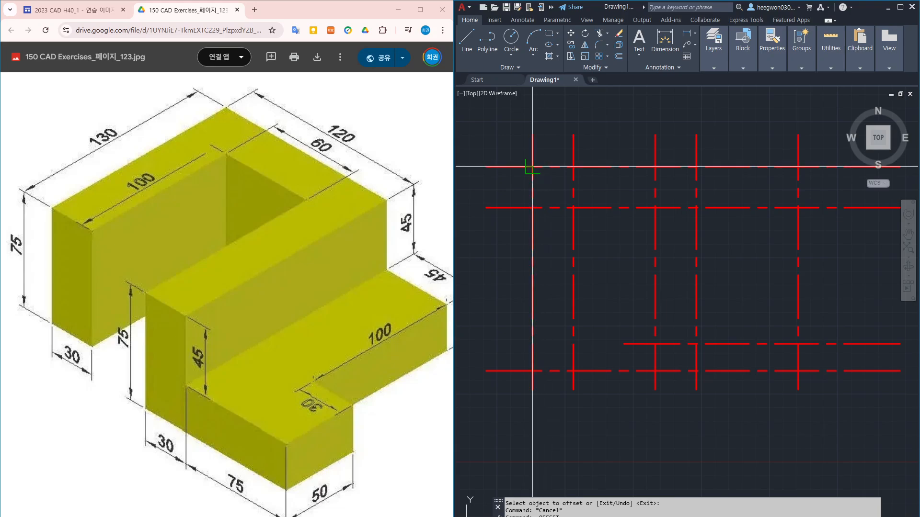
{"action": "key", "text": "Escape"}
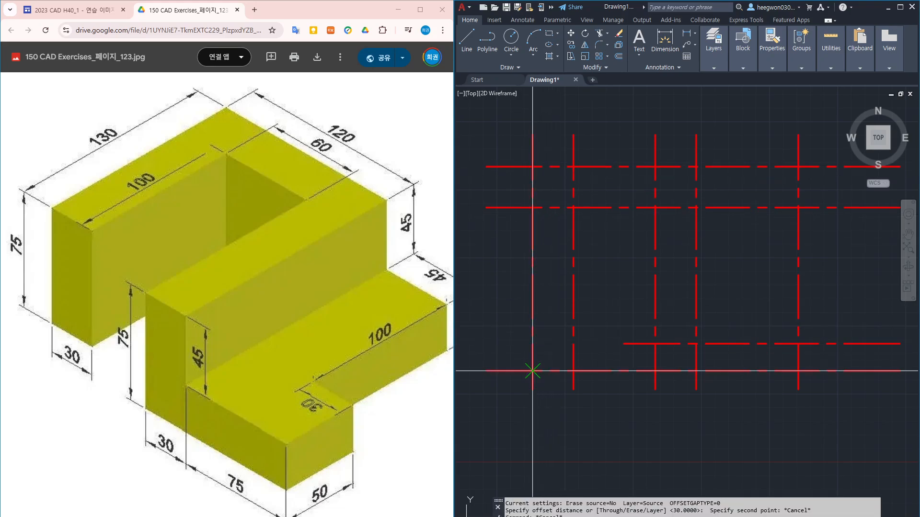
{"action": "key", "text": "Escape"}
{"action": "key", "text": "l"}
{"action": "key", "text": "space"}
{"action": "left_click", "coordinate": [532, 371]}
{"action": "left_click", "coordinate": [532, 167]}
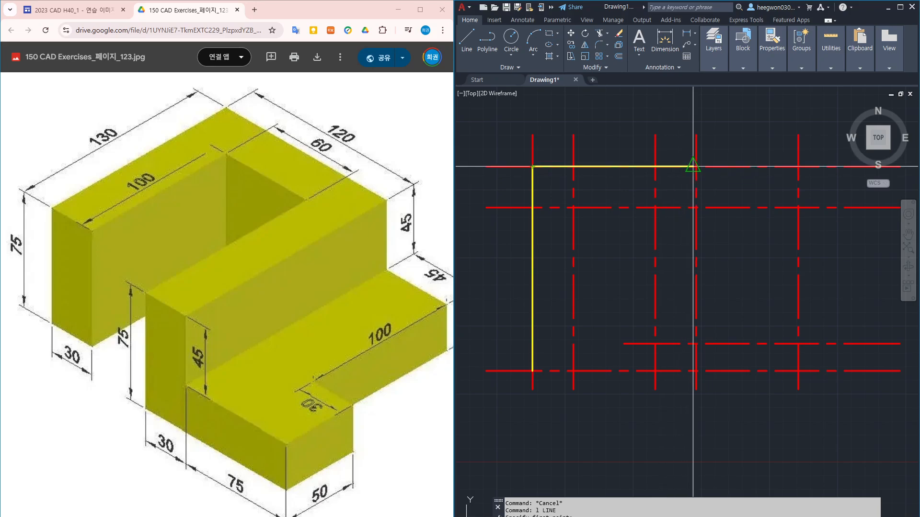
{"action": "scroll", "coordinate": [693, 166], "scroll_direction": "up", "scroll_amount": 5}
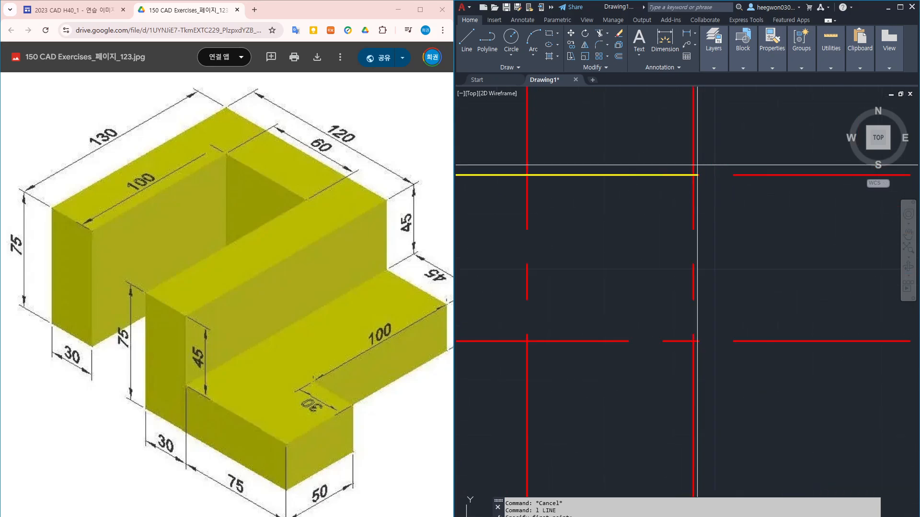
{"action": "left_click", "coordinate": [693, 175]}
Step: Continue the outline down the right outer edge, across the arm ends and around the 30-thick wall's inner edges, closing the U shape
{"action": "scroll", "coordinate": [689, 148], "scroll_direction": "down", "scroll_amount": 7}
{"action": "scroll", "coordinate": [699, 268], "scroll_direction": "up", "scroll_amount": 6}
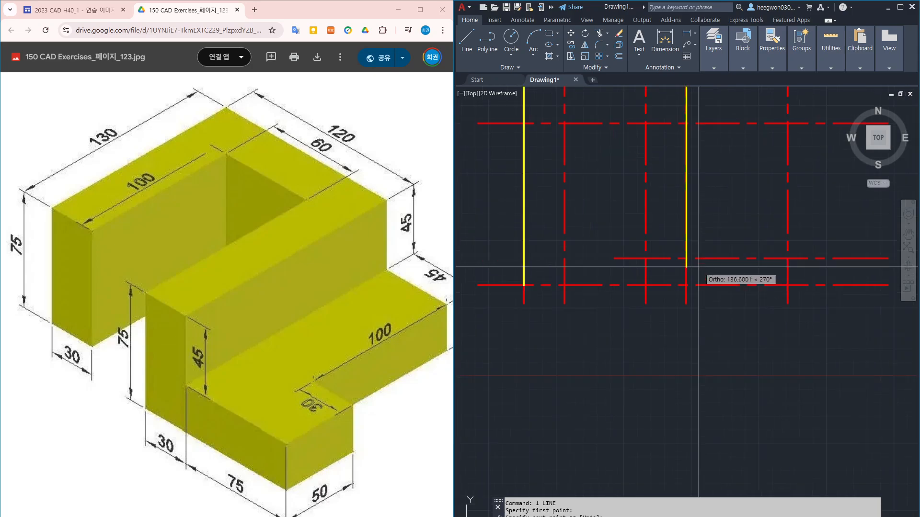
{"action": "left_click", "coordinate": [667, 309]}
{"action": "left_click", "coordinate": [562, 311]}
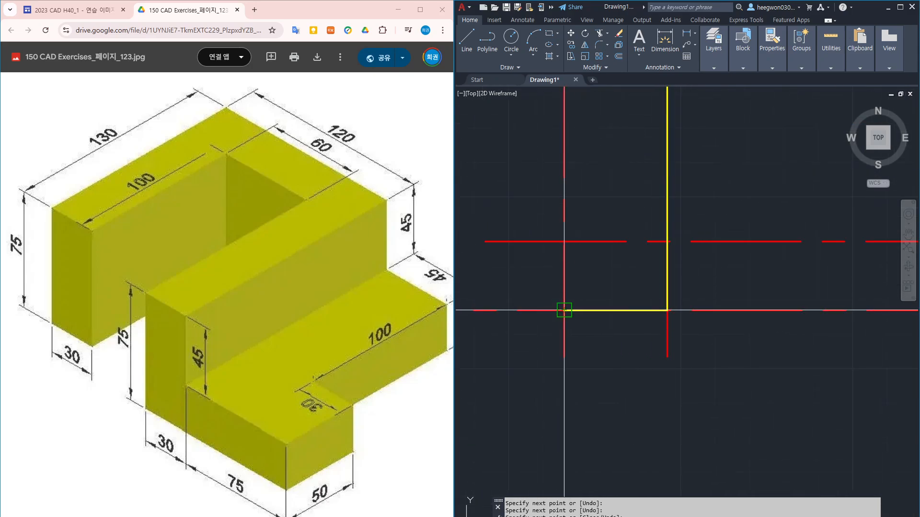
{"action": "scroll", "coordinate": [560, 311], "scroll_direction": "down", "scroll_amount": 6}
{"action": "left_click", "coordinate": [566, 211]}
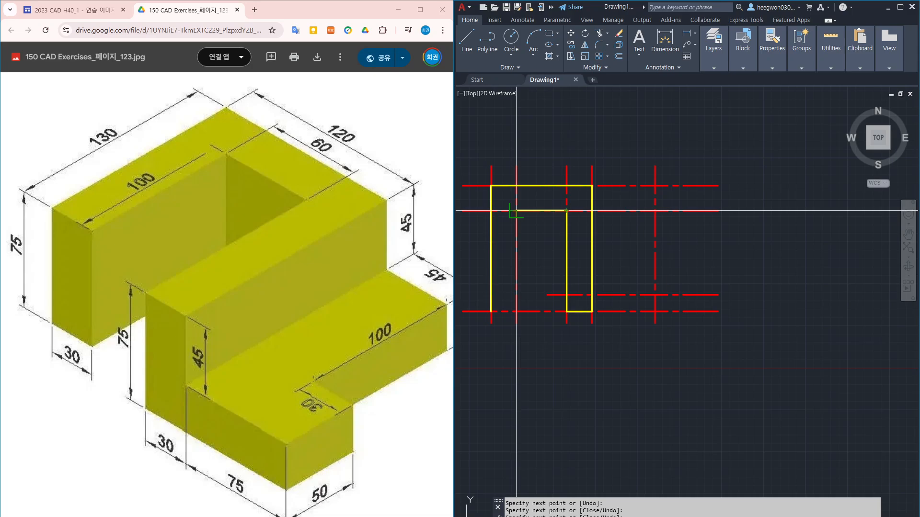
{"action": "left_click", "coordinate": [516, 211]}
{"action": "left_click", "coordinate": [516, 311]}
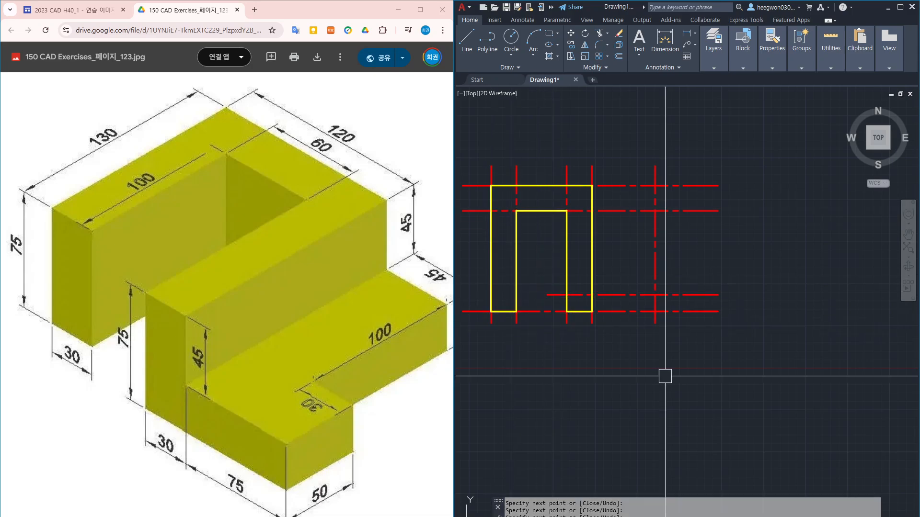
Step: Extend the 130-depth center line's left end past the left arm to match the other horizontal guides
{"action": "middle_click_drag", "start_coordinate": [528, 320], "coordinate": [538, 315]}
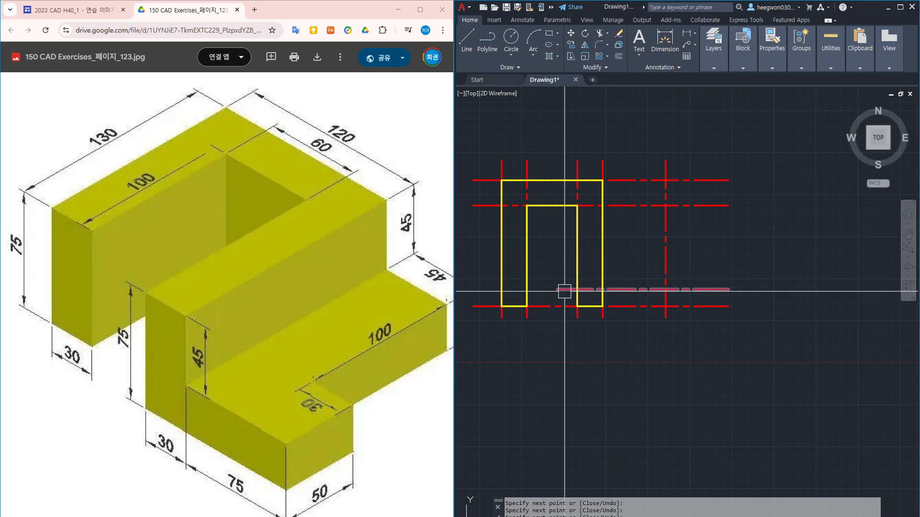
{"action": "left_click", "coordinate": [564, 291]}
{"action": "left_click", "coordinate": [558, 290]}
{"action": "left_click", "coordinate": [476, 285]}
{"action": "key", "text": "space"}
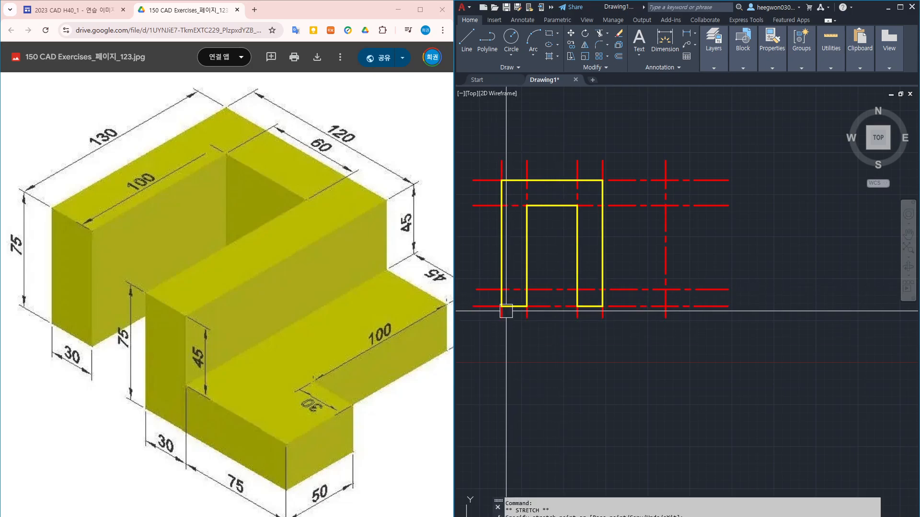
Step: Stretch the front end of the U-shaped wall's left arm up to the 130-depth guide
{"action": "key", "text": "Escape"}
{"action": "key", "text": "Escape"}
{"action": "scroll", "coordinate": [526, 296], "scroll_direction": "up", "scroll_amount": 6}
{"action": "type", "text": "s"}
{"action": "key", "text": "space"}
{"action": "middle_click_drag", "start_coordinate": [567, 304], "coordinate": [655, 304]}
{"action": "left_click", "coordinate": [654, 304]}
{"action": "left_click", "coordinate": [509, 338]}
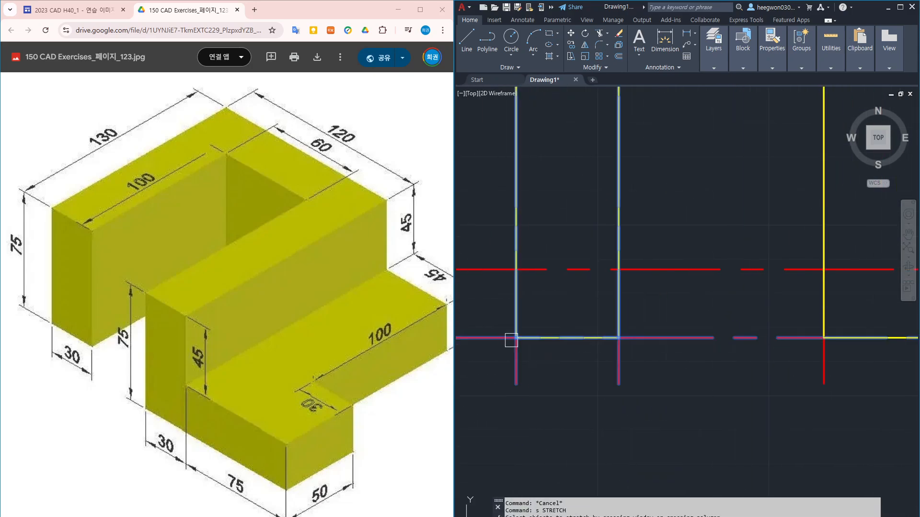
{"action": "key", "text": "space"}
{"action": "scroll", "coordinate": [549, 307], "scroll_direction": "down", "scroll_amount": 8}
{"action": "scroll", "coordinate": [569, 283], "scroll_direction": "up", "scroll_amount": 4}
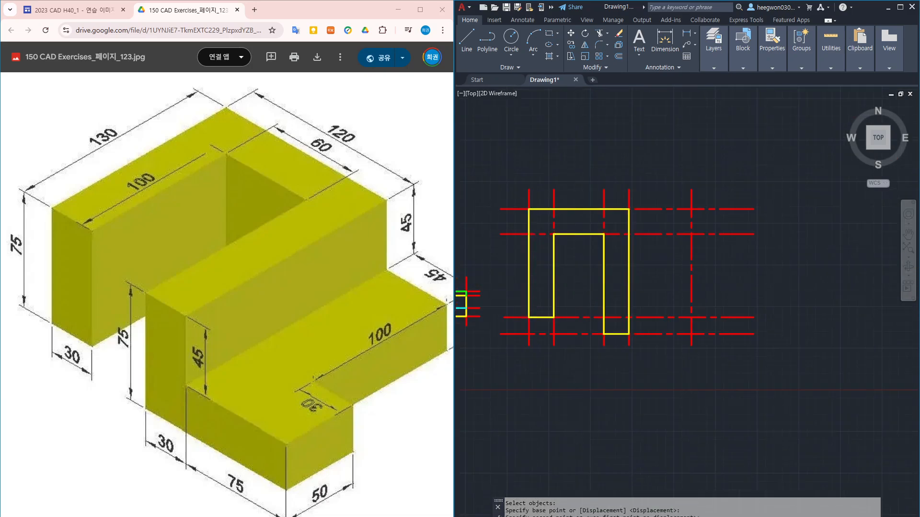
Step: Make 중간선 the current layer
{"action": "middle_click_drag", "start_coordinate": [595, 309], "coordinate": [608, 316]}
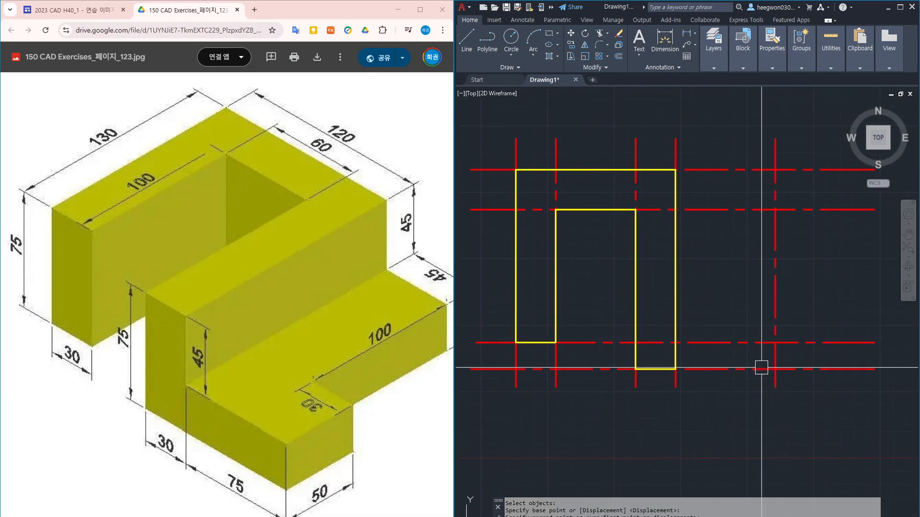
{"action": "left_click", "coordinate": [717, 47]}
{"action": "left_click", "coordinate": [743, 41]}
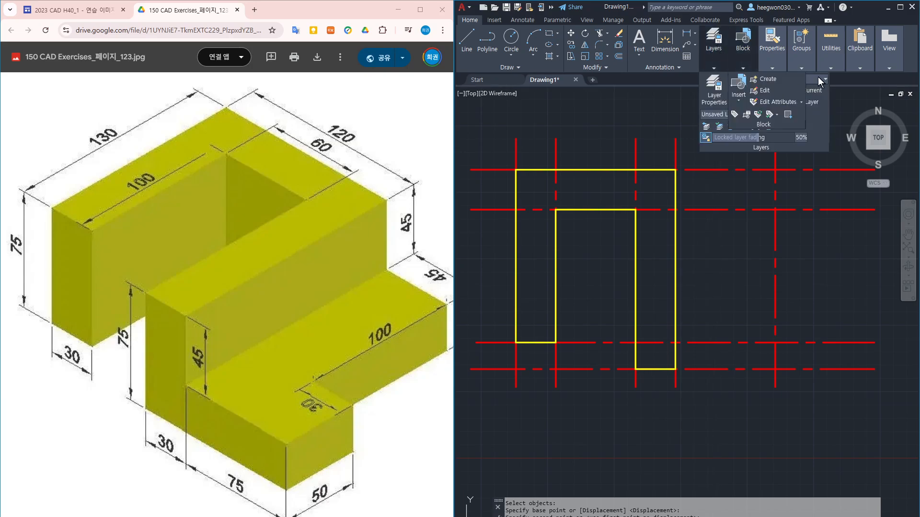
{"action": "left_click", "coordinate": [814, 78]}
{"action": "left_click", "coordinate": [784, 152]}
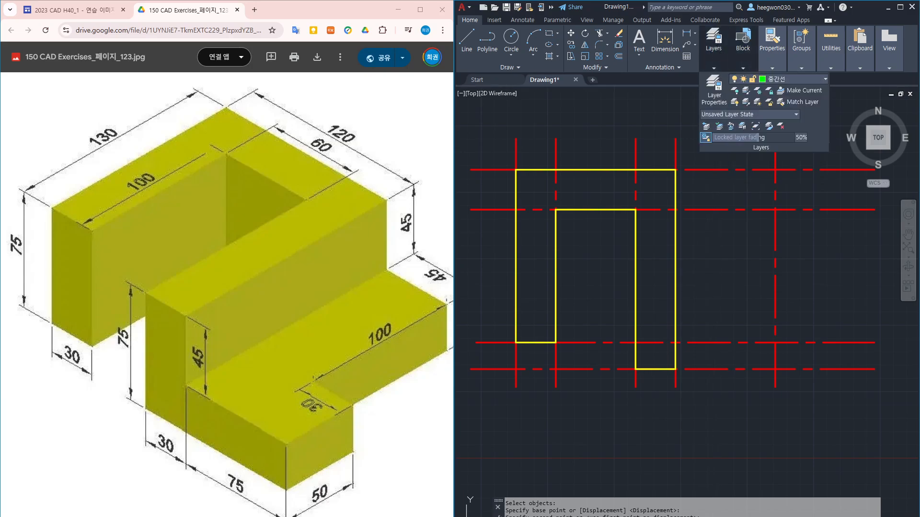
{"action": "middle_click_drag", "start_coordinate": [737, 285], "coordinate": [713, 277]}
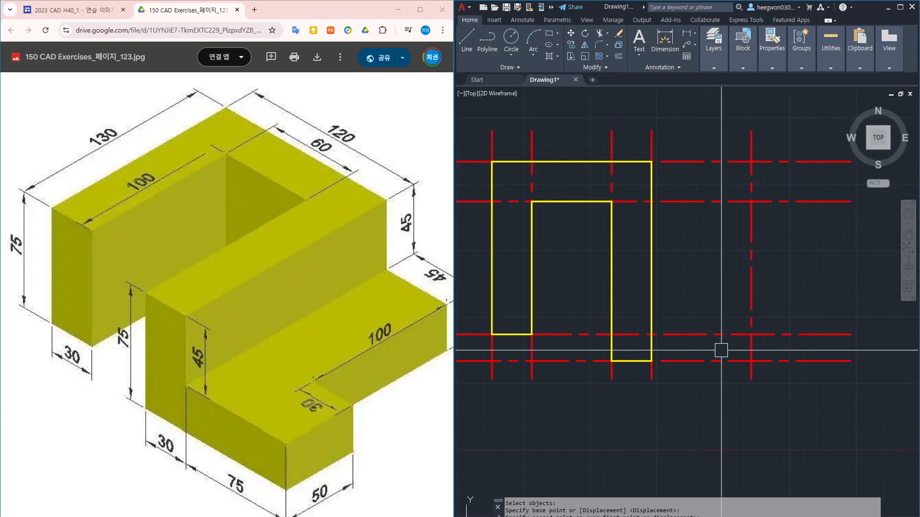
Step: Shorten the right end of the 130-depth center line to just past the U-shaped wall's right arm
{"action": "key", "text": "Escape"}
{"action": "left_click", "coordinate": [827, 336]}
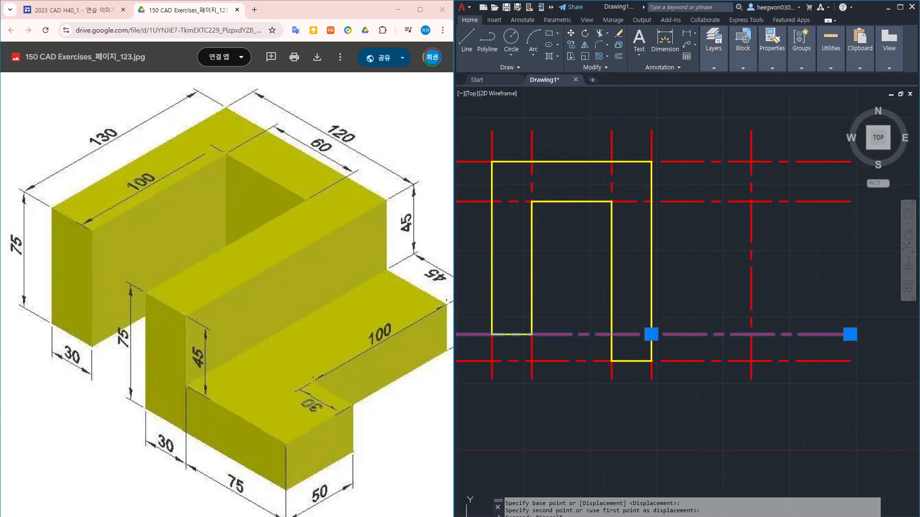
{"action": "left_click", "coordinate": [850, 334]}
{"action": "left_click", "coordinate": [674, 314]}
{"action": "key", "text": "Escape"}
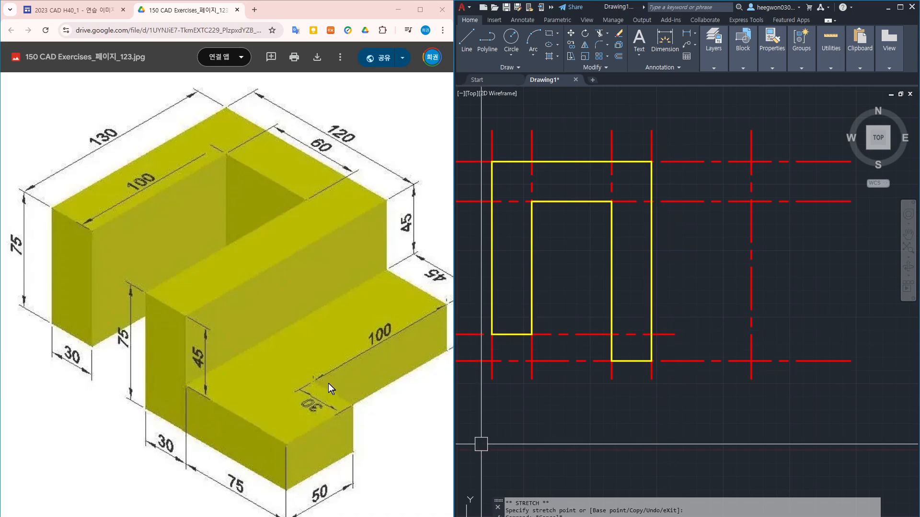
Step: Offset the rightmost vertical center line 30 to the left for the low block's notch
{"action": "mouse_move", "coordinate": [338, 475]}
{"action": "left_mouse_down"}
{"action": "mouse_move", "coordinate": [335, 512]}
{"action": "mouse_move", "coordinate": [339, 474]}
{"action": "left_mouse_up"}
{"action": "left_click_drag", "start_coordinate": [302, 425], "coordinate": [317, 432]}
{"action": "key", "text": "Escape"}
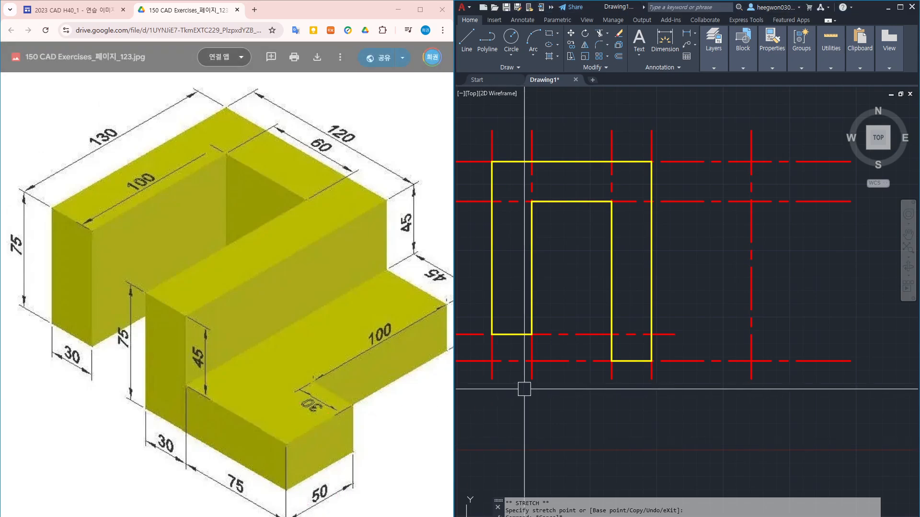
{"action": "key", "text": "Escape"}
{"action": "key", "text": "Escape"}
{"action": "middle_click_drag", "start_coordinate": [572, 392], "coordinate": [573, 392]}
{"action": "type", "text": "o"}
{"action": "key", "text": "space"}
{"action": "type", "text": "30"}
{"action": "key", "text": "Return"}
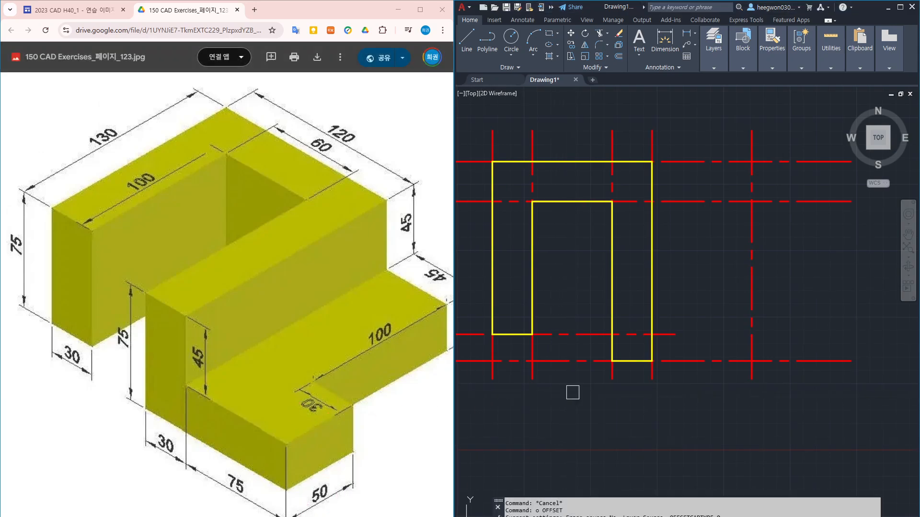
{"action": "left_click", "coordinate": [751, 269]}
{"action": "left_click", "coordinate": [693, 271]}
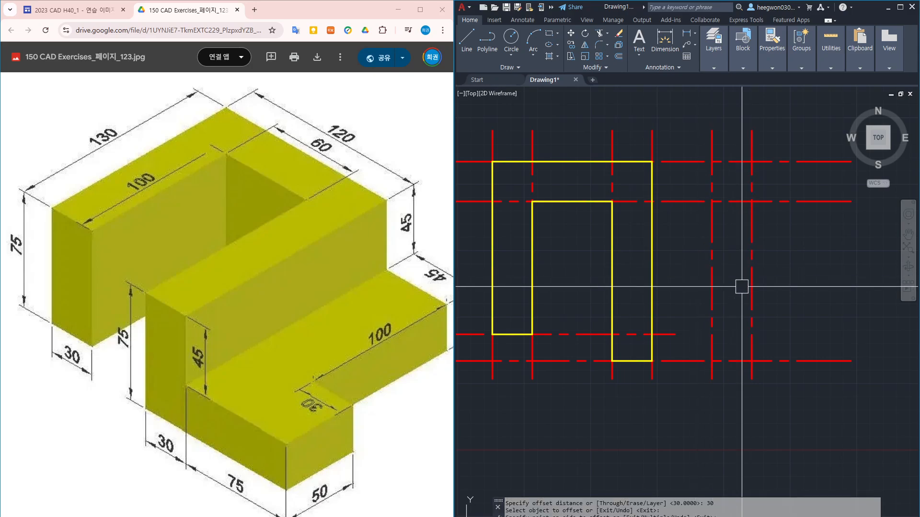
Step: Offset the front horizontal center line 50 toward the back for the low block's notch
{"action": "key", "text": "Return"}
{"action": "type", "text": "50"}
{"action": "key", "text": "Return"}
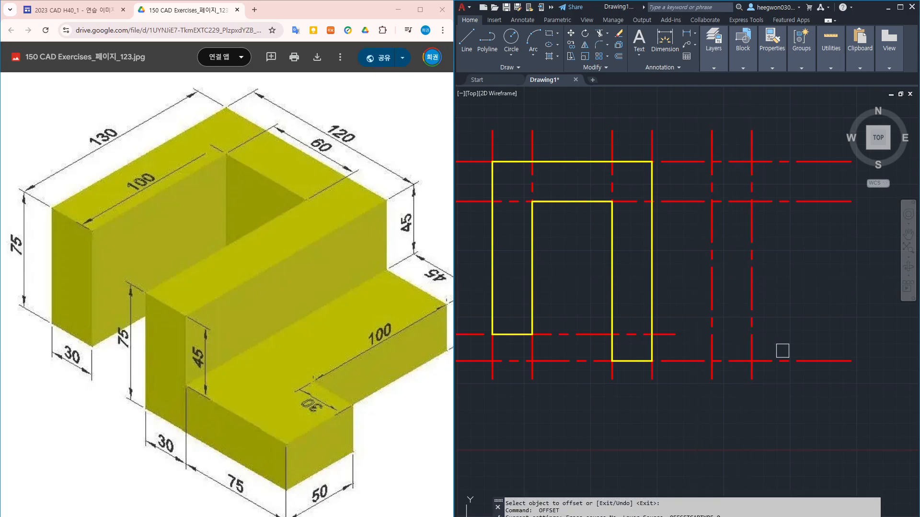
{"action": "left_click", "coordinate": [786, 360]}
{"action": "left_click", "coordinate": [807, 235]}
{"action": "key", "text": "Return"}
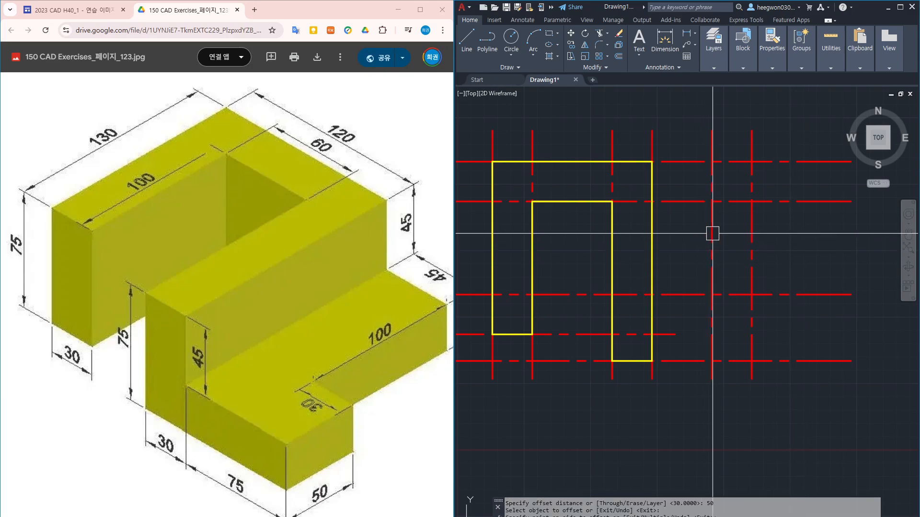
{"action": "left_click", "coordinate": [712, 232]}
{"action": "key", "text": "Delete"}
{"action": "key", "text": "ctrl+z"}
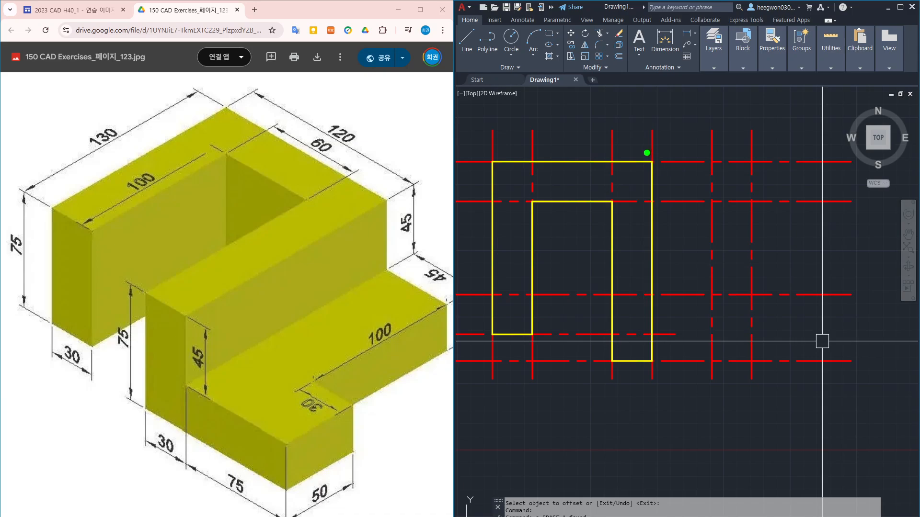
{"action": "mouse_move", "coordinate": [710, 158]}
{"action": "left_mouse_down"}
{"action": "mouse_move", "coordinate": [712, 297]}
{"action": "mouse_move", "coordinate": [753, 292]}
{"action": "mouse_move", "coordinate": [748, 370]}
{"action": "mouse_move", "coordinate": [656, 366]}
{"action": "left_mouse_up"}
{"action": "key", "text": "Escape"}
{"action": "key", "text": "Escape"}
{"action": "key", "text": "Escape"}
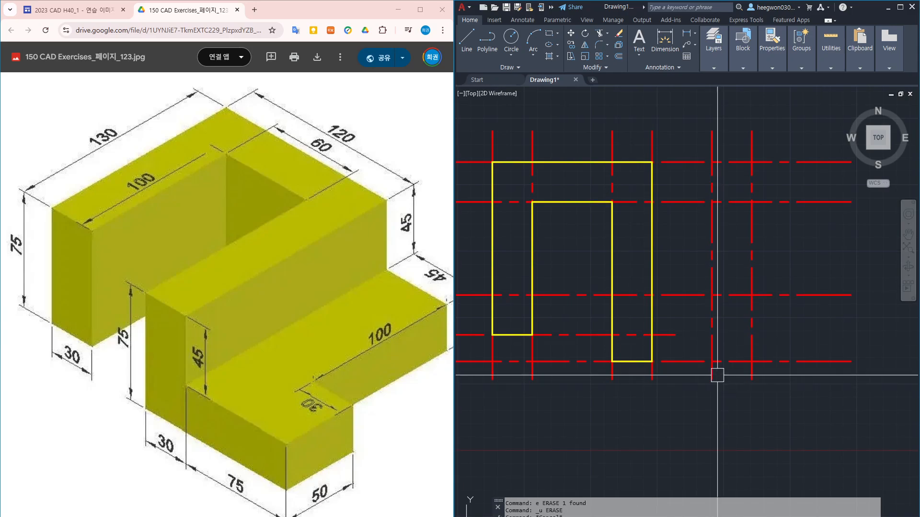
Step: Draw the low block's back edge from the U-shaped wall's back-right corner to the vertical notch guide
{"action": "type", "text": "l"}
{"action": "key", "text": "space"}
{"action": "left_click", "coordinate": [651, 162]}
{"action": "key", "text": "Escape"}
{"action": "key", "text": "space"}
{"action": "left_click", "coordinate": [649, 162]}
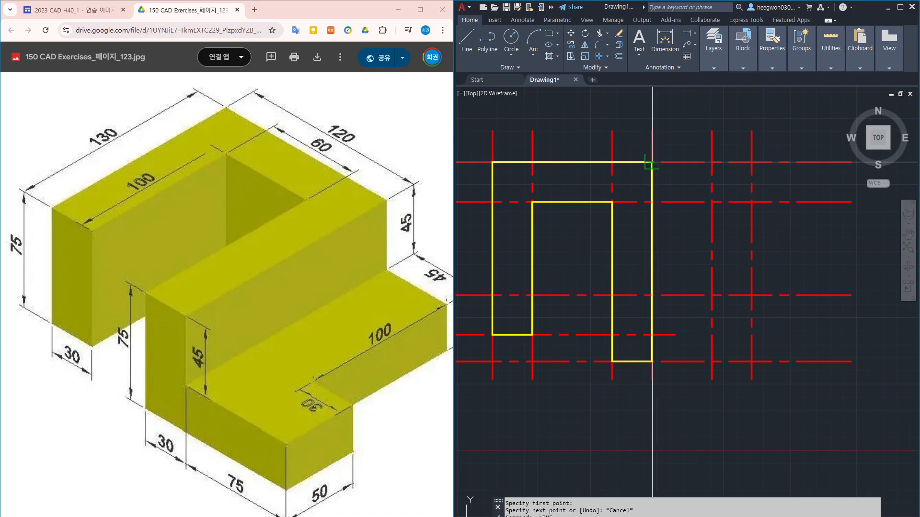
{"action": "scroll", "coordinate": [657, 160], "scroll_direction": "up", "scroll_amount": 6}
{"action": "key", "text": "Escape"}
{"action": "key", "text": "space"}
{"action": "left_click", "coordinate": [634, 168]}
{"action": "scroll", "coordinate": [636, 168], "scroll_direction": "down", "scroll_amount": 5}
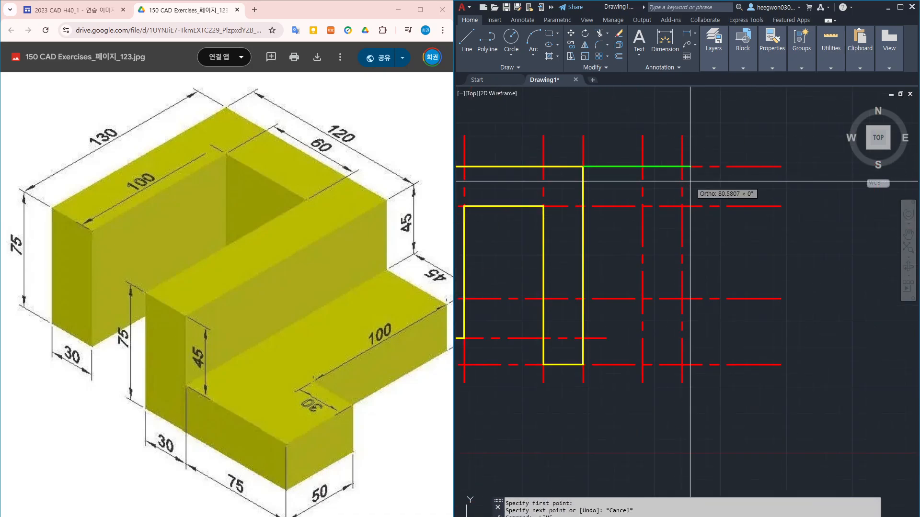
{"action": "left_click", "coordinate": [643, 166]}
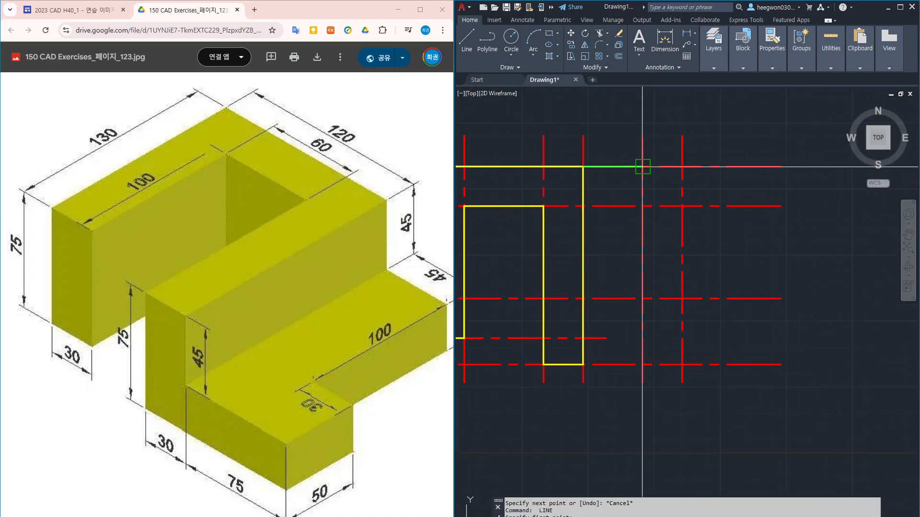
Step: Continue the low block's outline around the notch and along the front guide to the wall's front-right corner
{"action": "left_click", "coordinate": [642, 299]}
{"action": "left_click", "coordinate": [682, 298]}
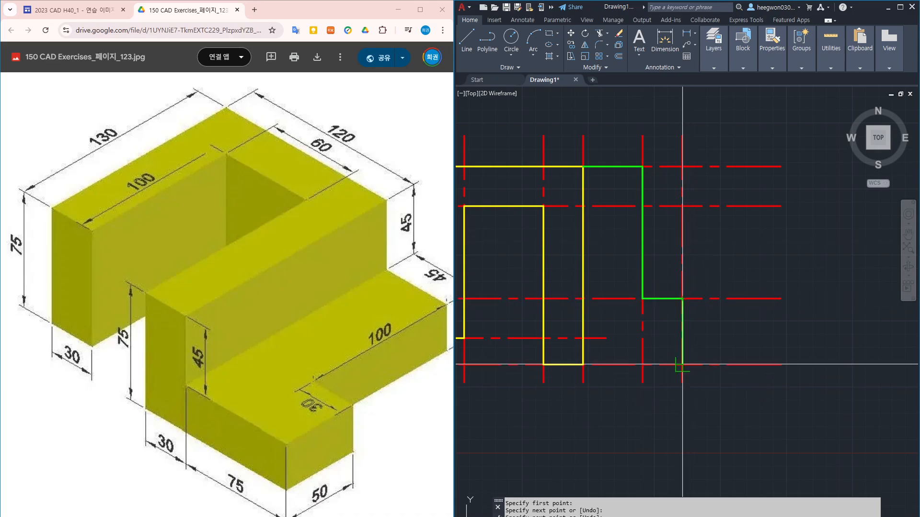
{"action": "left_click", "coordinate": [682, 364]}
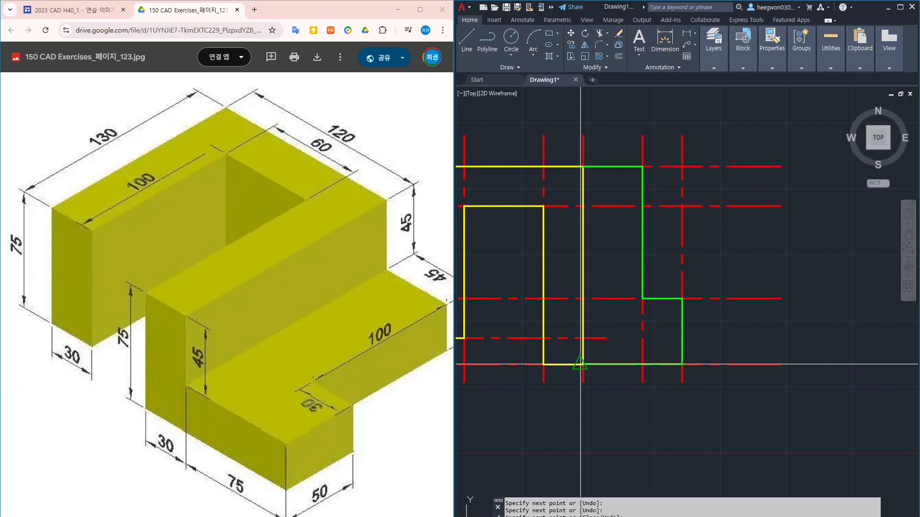
{"action": "left_click", "coordinate": [580, 364]}
Step: Copy the top view's outlines without the center lines about 233 straight up
{"action": "scroll", "coordinate": [767, 357], "scroll_direction": "down", "scroll_amount": 3}
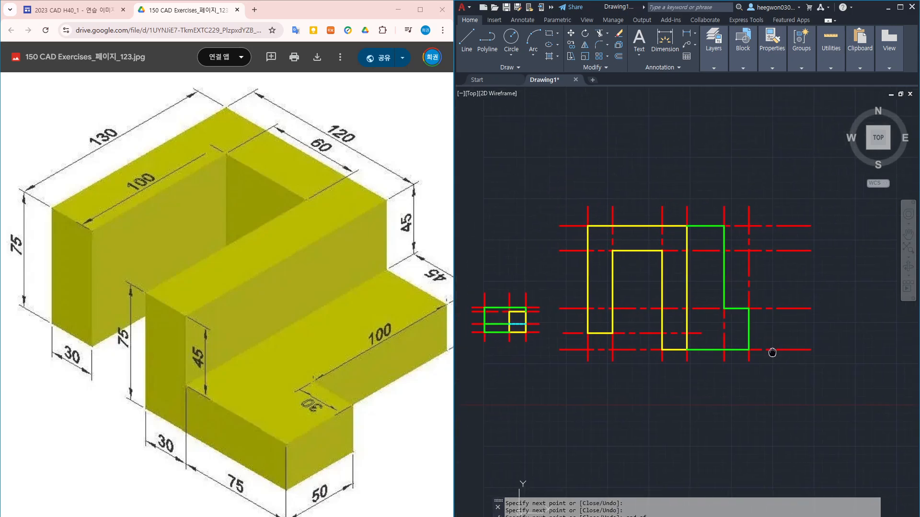
{"action": "type", "text": "copy"}
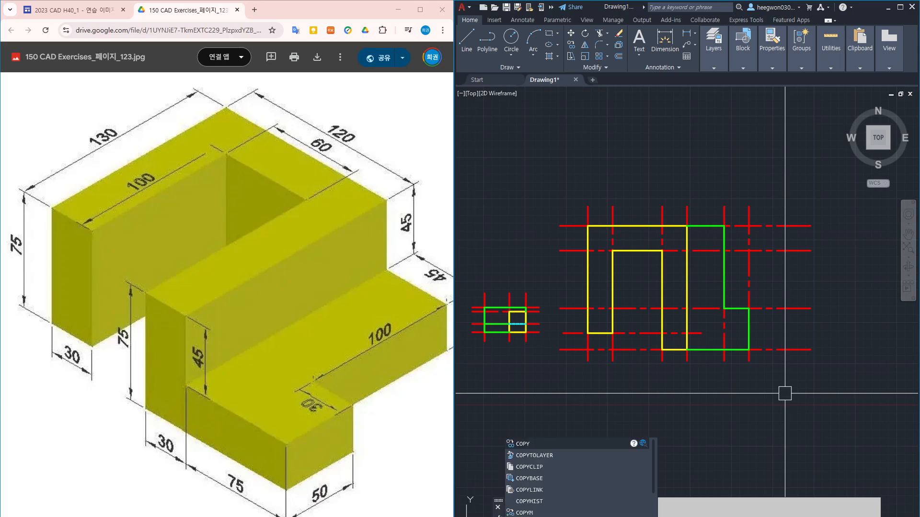
{"action": "key", "text": "Escape"}
{"action": "left_click", "coordinate": [572, 215]}
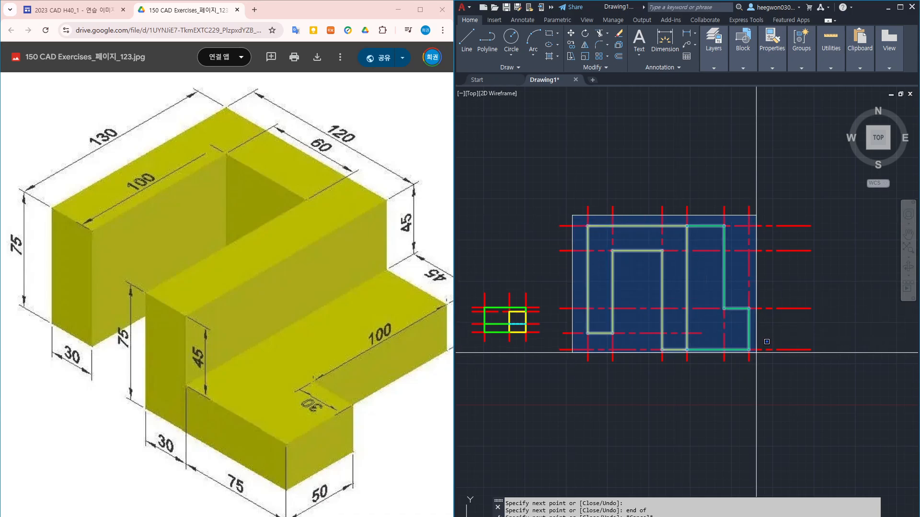
{"action": "left_click", "coordinate": [755, 354]}
{"action": "key", "text": "space"}
{"action": "left_click", "coordinate": [763, 330]}
{"action": "middle_click_drag", "start_coordinate": [775, 137], "coordinate": [781, 254]}
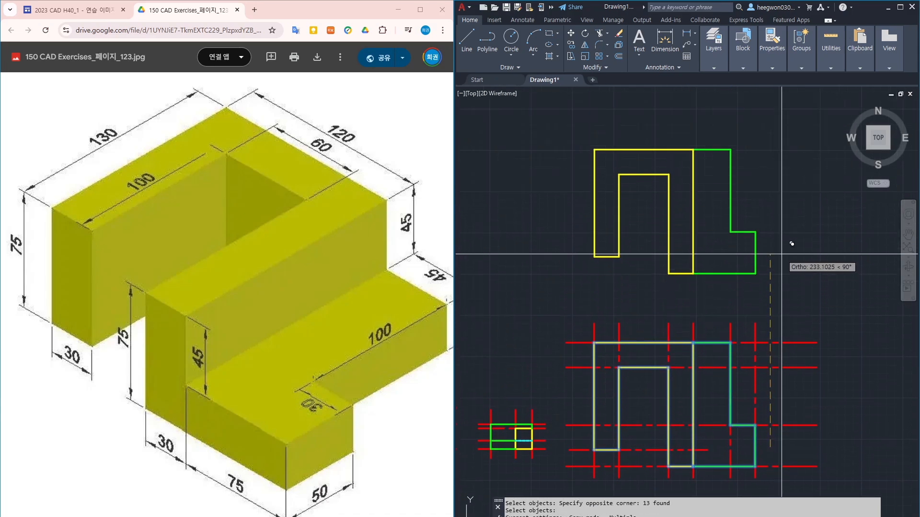
{"action": "left_click", "coordinate": [782, 254]}
{"action": "key", "text": "Escape"}
{"action": "mouse_move", "coordinate": [799, 396]}
{"action": "middle_mouse_down"}
{"action": "mouse_move", "coordinate": [791, 386]}
{"action": "mouse_move", "coordinate": [845, 391]}
{"action": "mouse_move", "coordinate": [843, 382]}
{"action": "middle_mouse_up"}
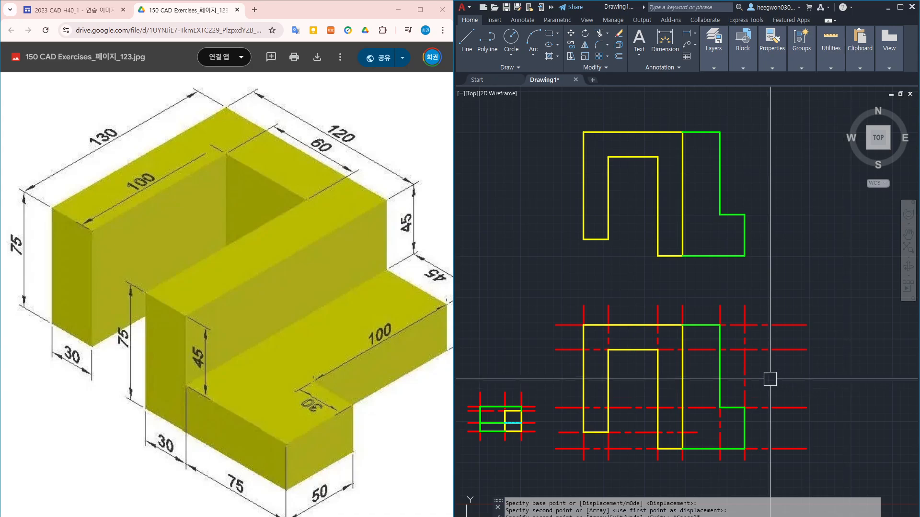
{"action": "middle_click_drag", "start_coordinate": [744, 360], "coordinate": [732, 343]}
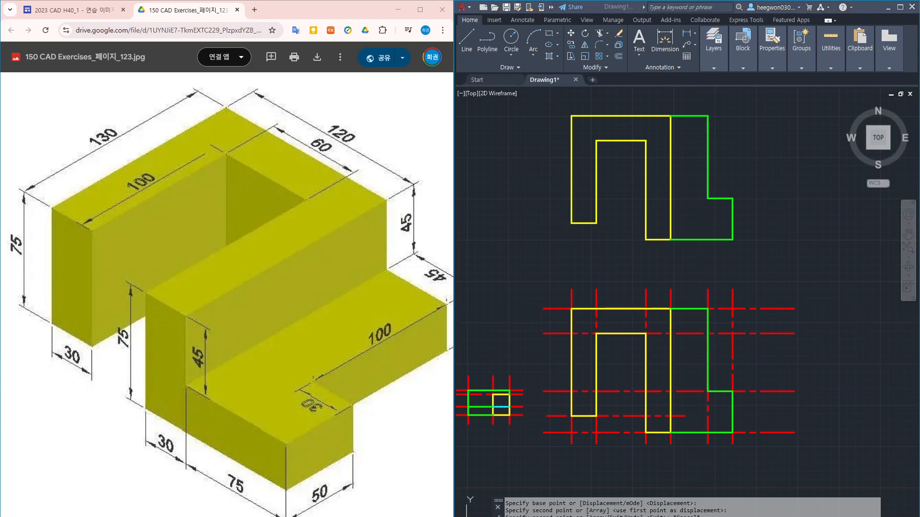
{"action": "middle_click_drag", "start_coordinate": [662, 380], "coordinate": [657, 254]}
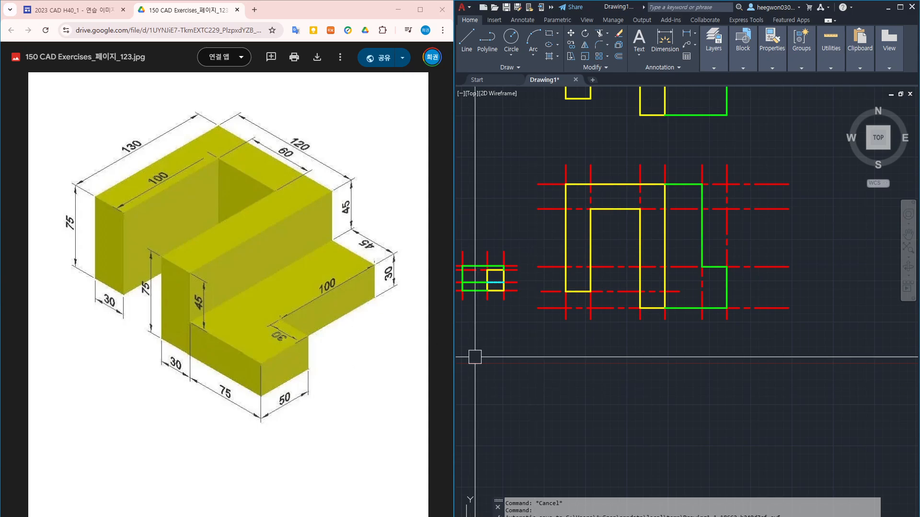
{"action": "mouse_move", "coordinate": [98, 386]}
{"action": "left_mouse_down"}
{"action": "mouse_move", "coordinate": [96, 393]}
{"action": "mouse_move", "coordinate": [77, 371]}
{"action": "mouse_move", "coordinate": [65, 338]}
{"action": "left_mouse_up"}
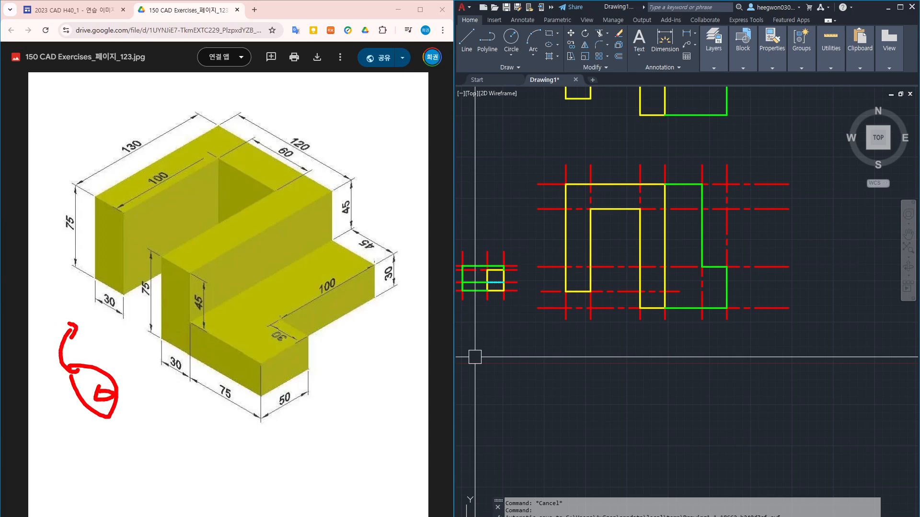
{"action": "mouse_move", "coordinate": [95, 202]}
{"action": "left_mouse_down"}
{"action": "mouse_move", "coordinate": [96, 289]}
{"action": "mouse_move", "coordinate": [130, 209]}
{"action": "mouse_move", "coordinate": [98, 199]}
{"action": "left_mouse_up"}
{"action": "left_click_drag", "start_coordinate": [115, 412], "coordinate": [143, 402]}
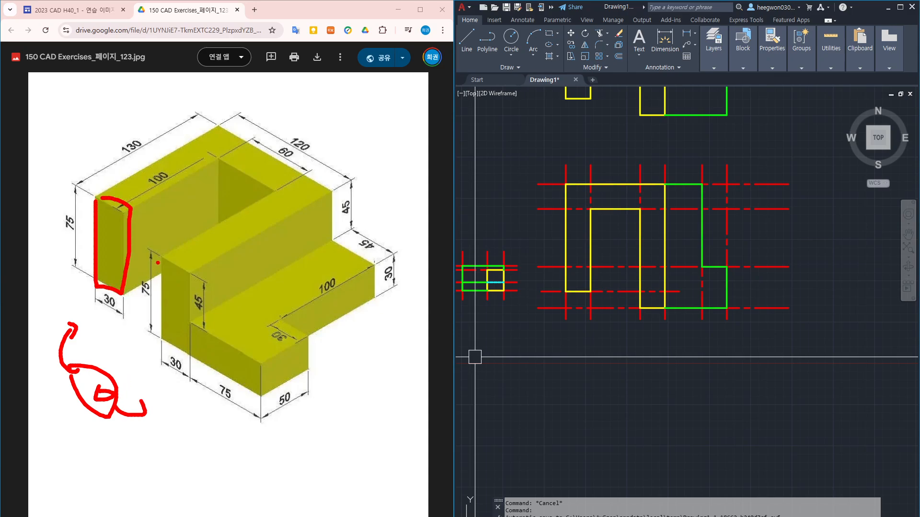
{"action": "mouse_move", "coordinate": [159, 268]}
{"action": "left_mouse_down"}
{"action": "mouse_move", "coordinate": [234, 383]}
{"action": "mouse_move", "coordinate": [171, 266]}
{"action": "left_mouse_up"}
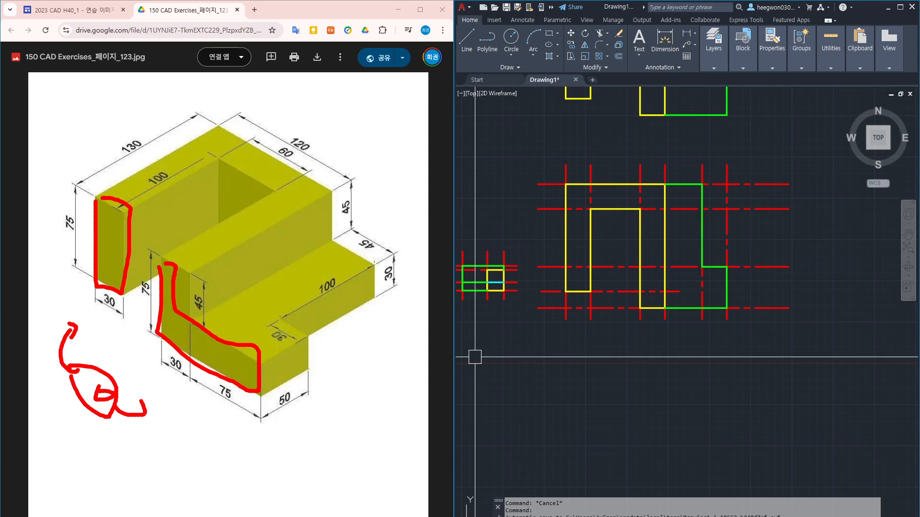
{"action": "left_click_drag", "start_coordinate": [503, 355], "coordinate": [530, 433]}
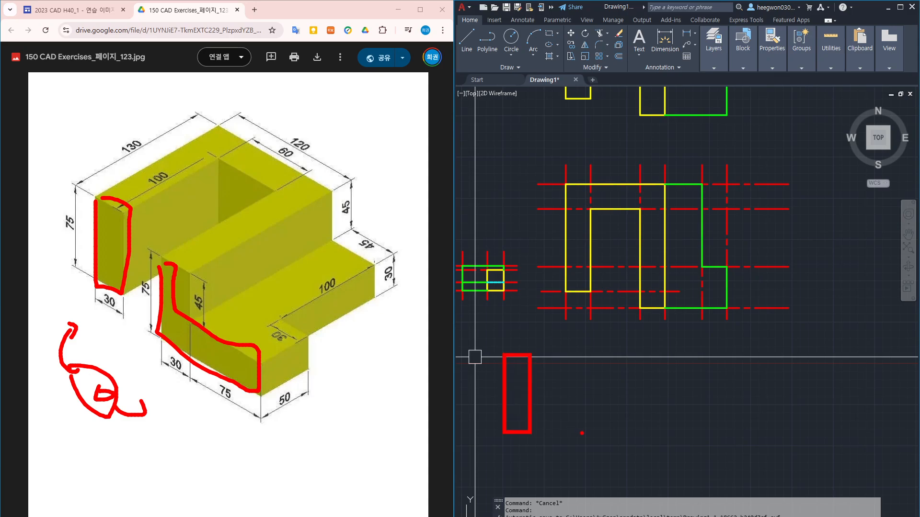
{"action": "mouse_move", "coordinate": [581, 352]}
{"action": "left_mouse_down"}
{"action": "mouse_move", "coordinate": [584, 430]}
{"action": "mouse_move", "coordinate": [671, 427]}
{"action": "left_mouse_up"}
{"action": "left_click_drag", "start_coordinate": [670, 428], "coordinate": [668, 400]}
{"action": "left_click_drag", "start_coordinate": [669, 400], "coordinate": [616, 400]}
{"action": "left_click_drag", "start_coordinate": [616, 399], "coordinate": [615, 353]}
{"action": "left_click_drag", "start_coordinate": [615, 353], "coordinate": [569, 353]}
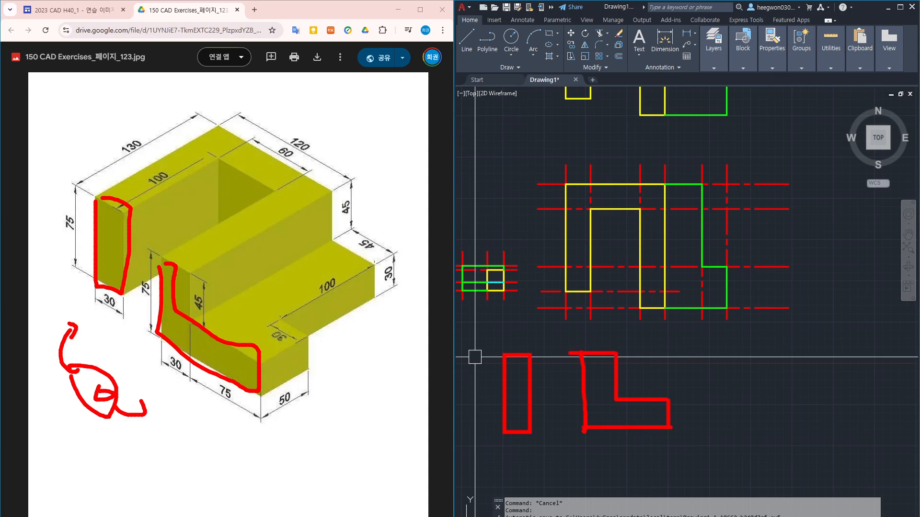
{"action": "left_click_drag", "start_coordinate": [477, 452], "coordinate": [691, 452]}
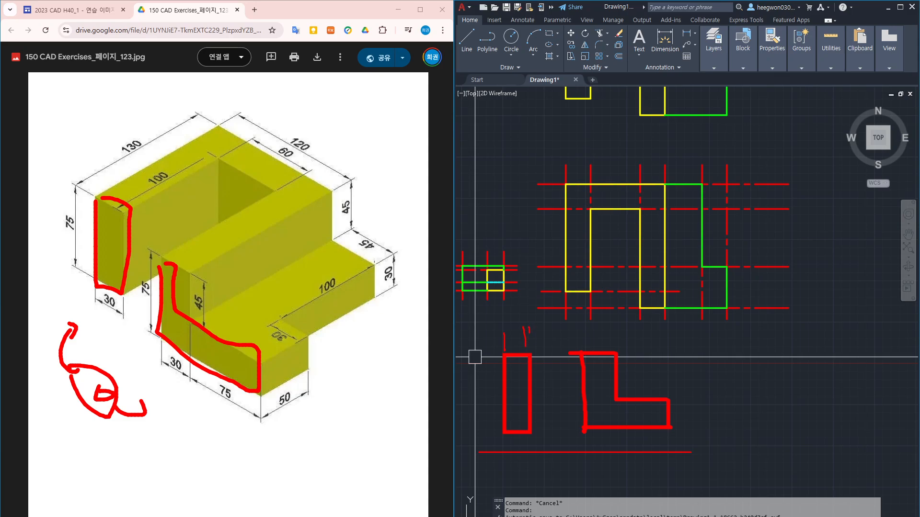
{"action": "key", "text": "Escape"}
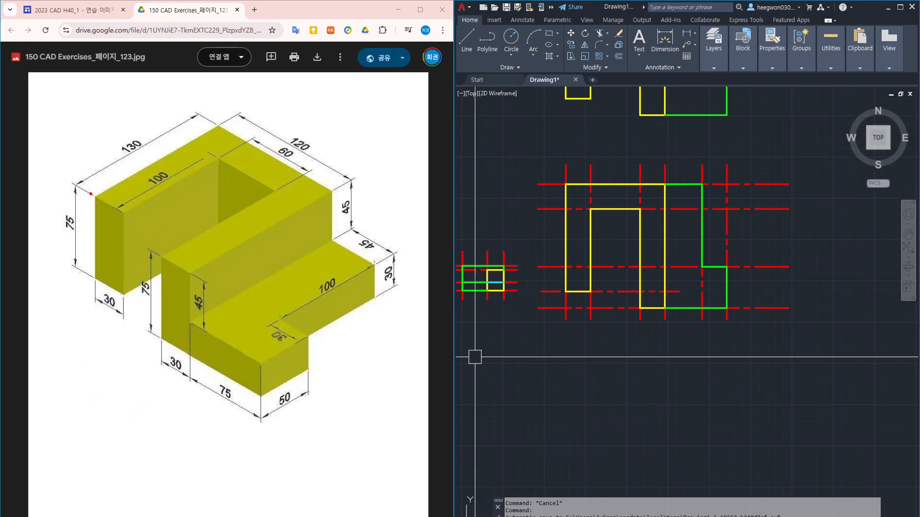
{"action": "scroll", "coordinate": [581, 290], "scroll_direction": "up", "scroll_amount": 6}
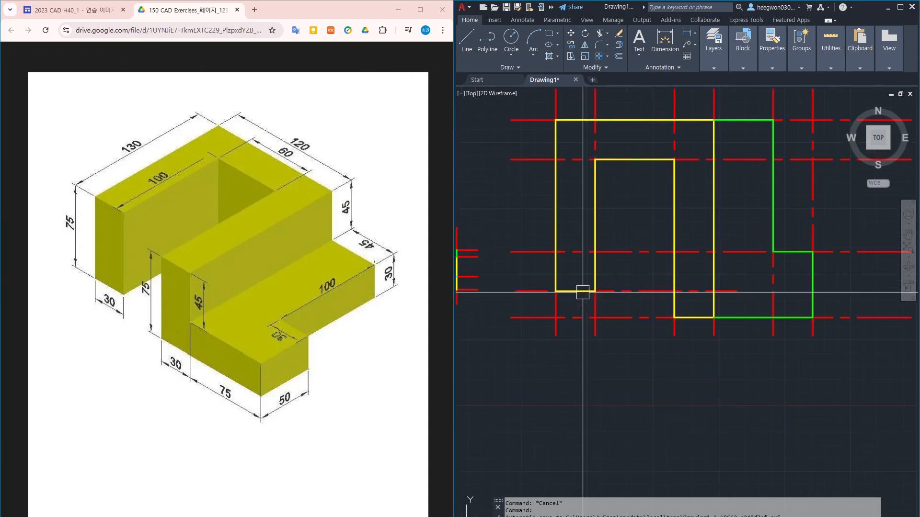
{"action": "left_click_drag", "start_coordinate": [515, 290], "coordinate": [611, 405]}
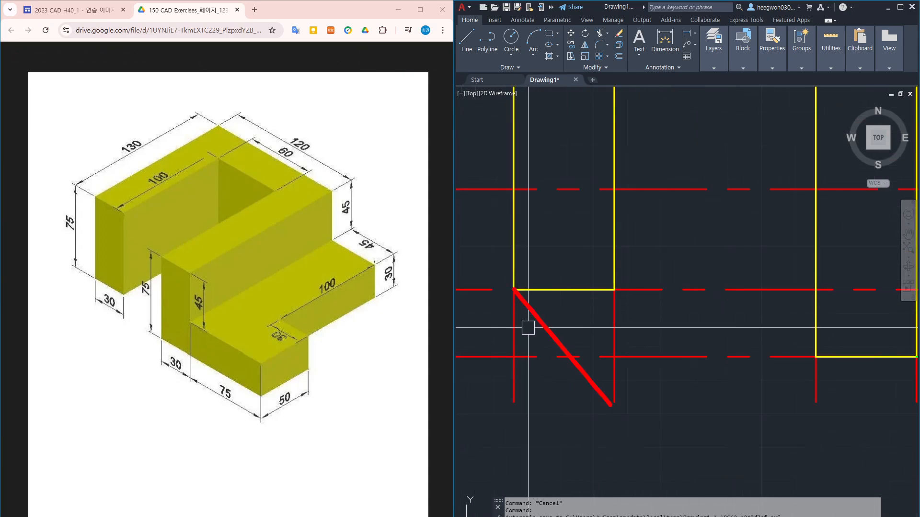
{"action": "mouse_move", "coordinate": [611, 286]}
{"action": "left_mouse_down"}
{"action": "mouse_move", "coordinate": [683, 386]}
{"action": "mouse_move", "coordinate": [621, 400]}
{"action": "left_mouse_up"}
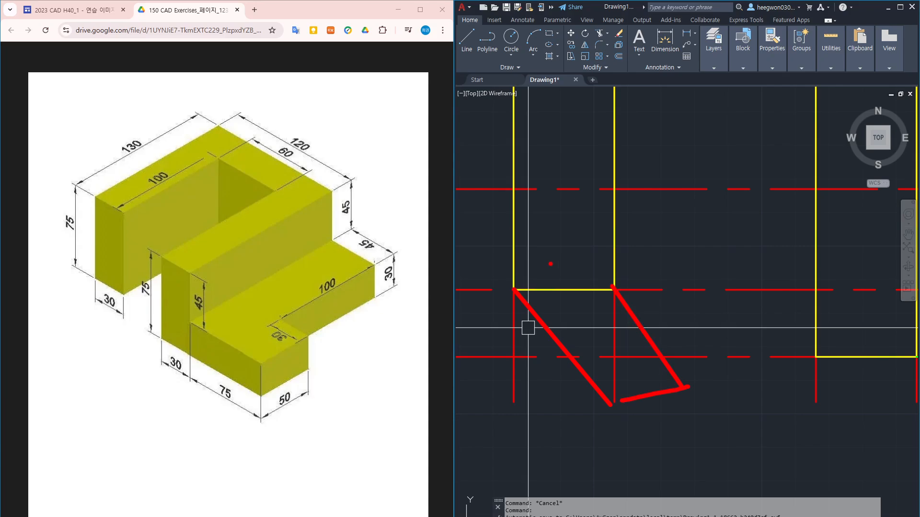
{"action": "left_click_drag", "start_coordinate": [522, 282], "coordinate": [569, 267]}
{"action": "left_click_drag", "start_coordinate": [579, 363], "coordinate": [621, 348]}
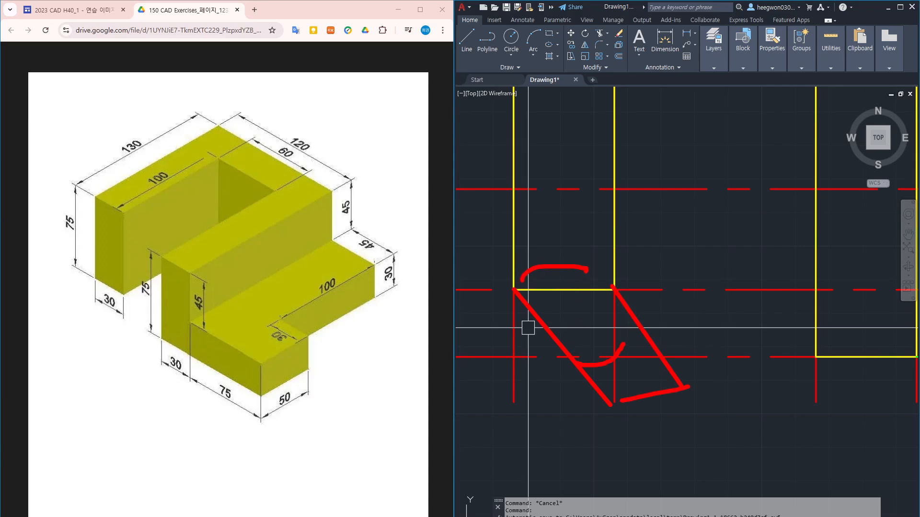
{"action": "key", "text": "Escape"}
Step: Draw a vertical projection line downward from the lower end of the top view's leftmost center line
{"action": "scroll", "coordinate": [681, 357], "scroll_direction": "down", "scroll_amount": 4}
{"action": "middle_click_drag", "start_coordinate": [682, 358], "coordinate": [693, 298]}
{"action": "type", "text": "l"}
{"action": "key", "text": "space"}
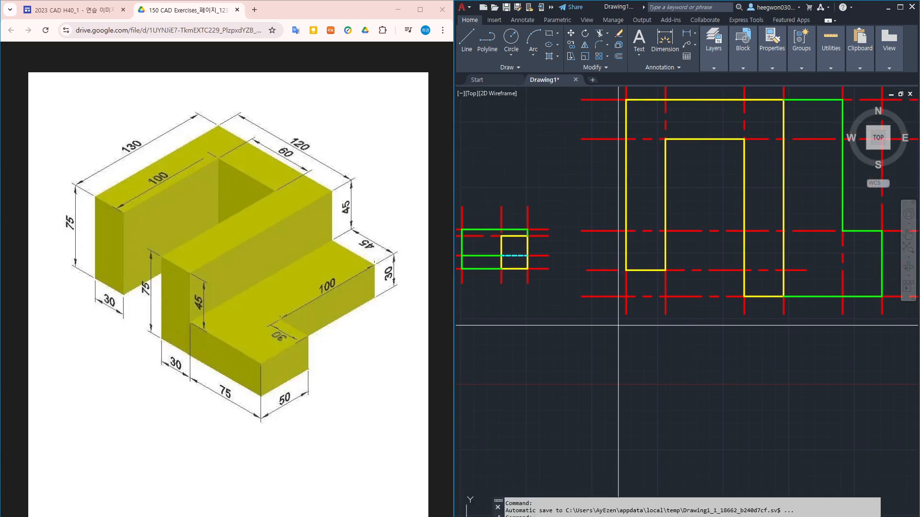
{"action": "left_click", "coordinate": [626, 314]}
{"action": "scroll", "coordinate": [626, 314], "scroll_direction": "down", "scroll_amount": 4}
{"action": "middle_click_drag", "start_coordinate": [678, 429], "coordinate": [679, 362]}
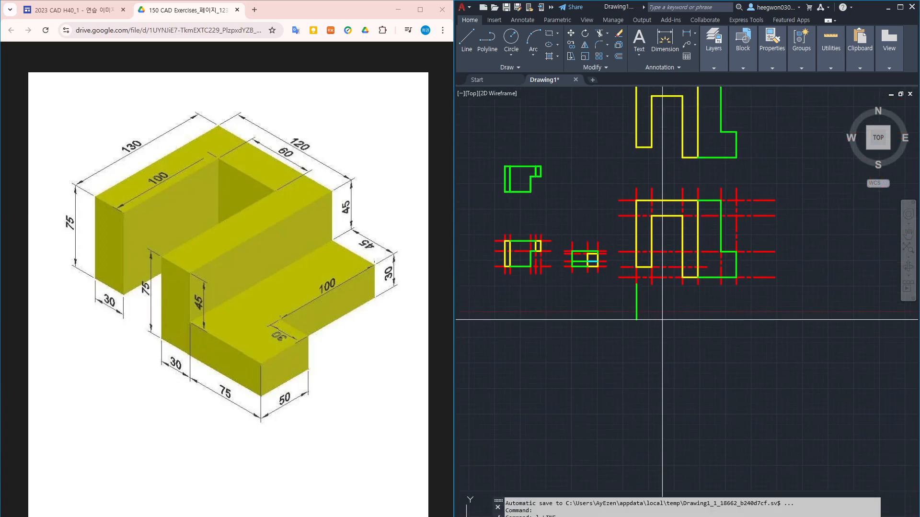
{"action": "left_click", "coordinate": [692, 379]}
{"action": "scroll", "coordinate": [657, 283], "scroll_direction": "up", "scroll_amount": 2}
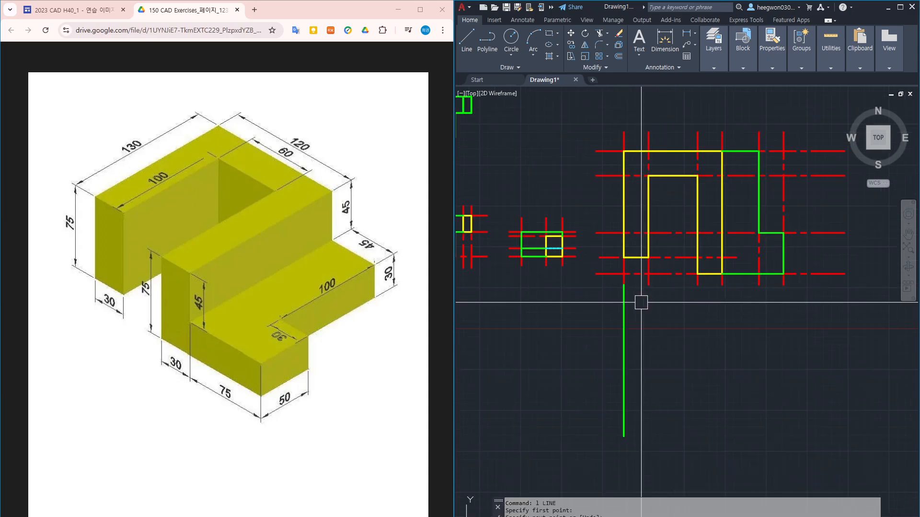
{"action": "left_click_drag", "start_coordinate": [621, 284], "coordinate": [615, 419]}
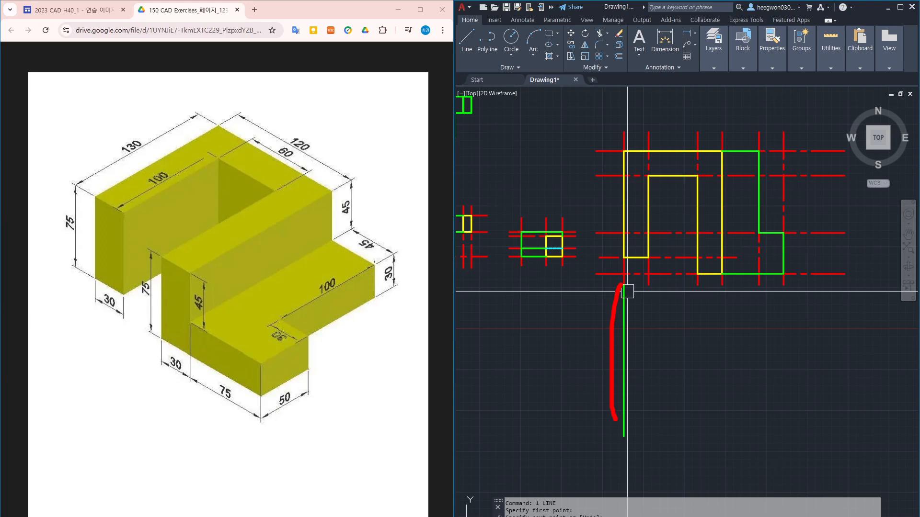
{"action": "left_click_drag", "start_coordinate": [74, 243], "coordinate": [67, 232]}
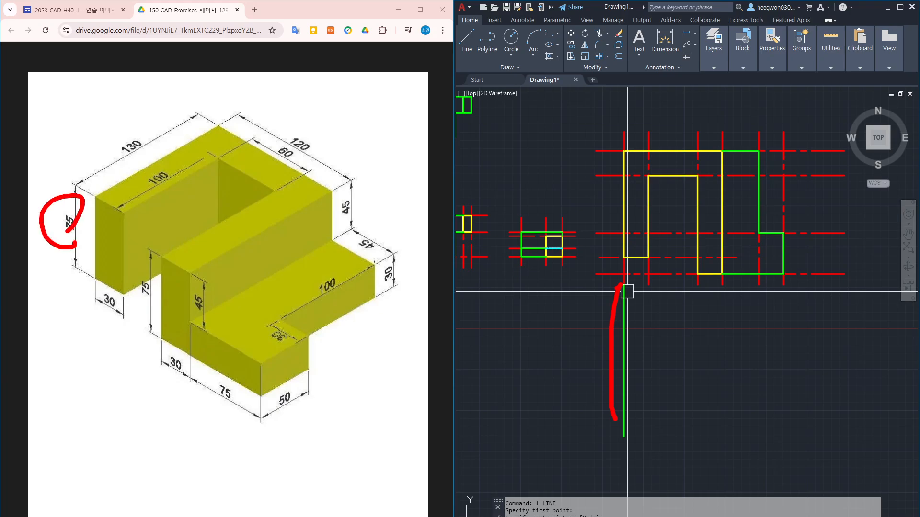
{"action": "left_click_drag", "start_coordinate": [621, 287], "coordinate": [601, 358]}
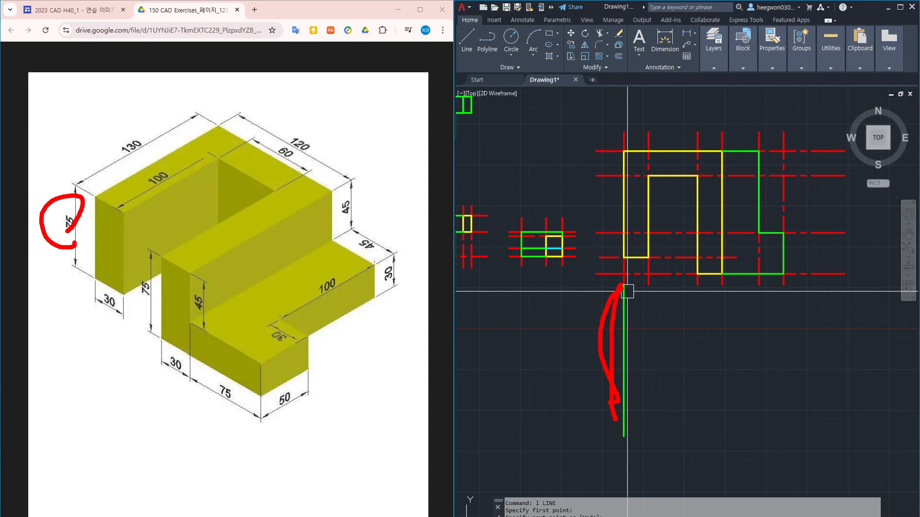
{"action": "key", "text": "Escape"}
{"action": "key", "text": "Escape"}
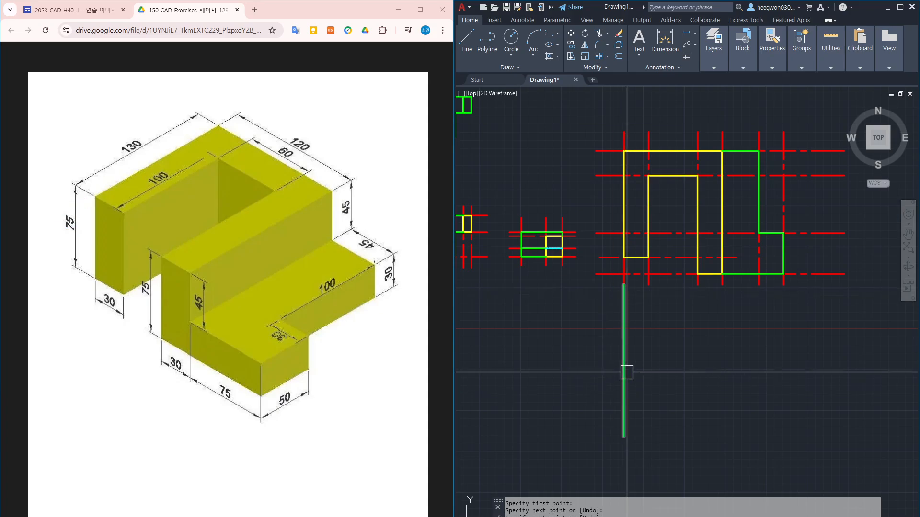
{"action": "left_click_drag", "start_coordinate": [589, 405], "coordinate": [692, 403]}
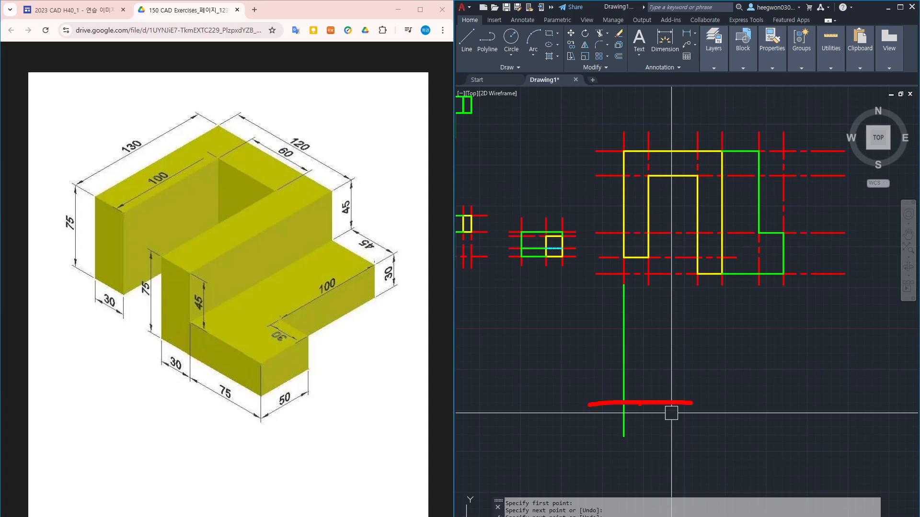
Step: Stretch the leftmost projection line's lower end farther straight down to make room for the front view
{"action": "left_click_drag", "start_coordinate": [582, 307], "coordinate": [743, 307]}
{"action": "mouse_move", "coordinate": [653, 403]}
{"action": "left_mouse_down"}
{"action": "mouse_move", "coordinate": [670, 312]}
{"action": "mouse_move", "coordinate": [659, 383]}
{"action": "left_mouse_up"}
{"action": "key", "text": "Escape"}
{"action": "key", "text": "Escape"}
{"action": "left_click", "coordinate": [653, 360]}
{"action": "left_click", "coordinate": [610, 388]}
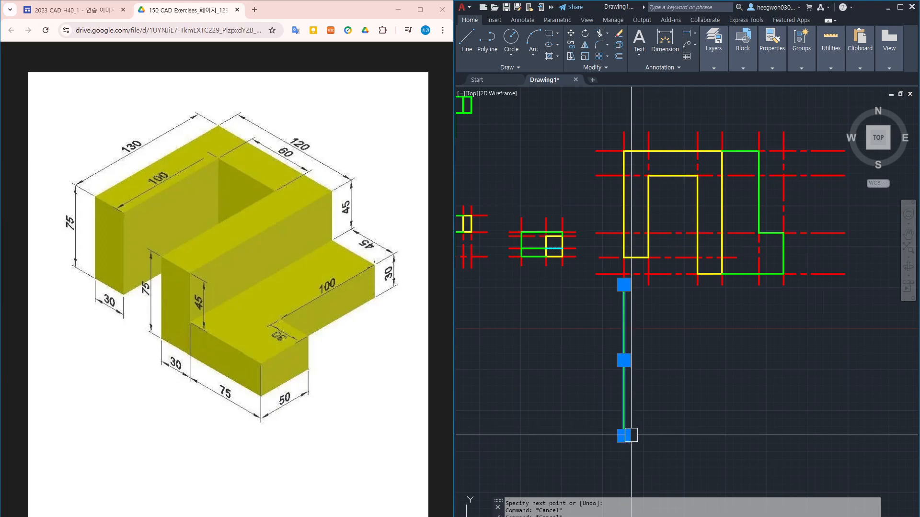
{"action": "left_click", "coordinate": [624, 436]}
{"action": "middle_click_drag", "start_coordinate": [635, 447], "coordinate": [631, 394]}
{"action": "left_click", "coordinate": [634, 415]}
{"action": "key", "text": "Escape"}
{"action": "key", "text": "Escape"}
{"action": "key", "text": "Escape"}
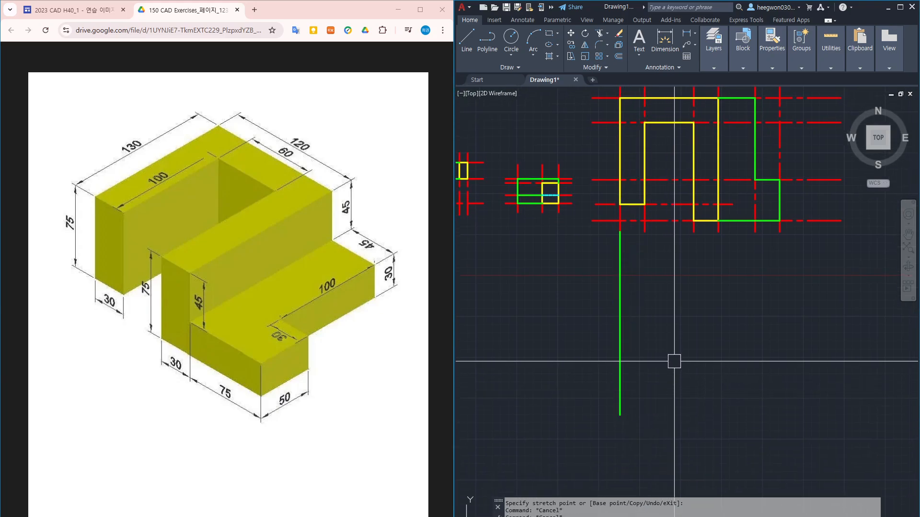
{"action": "middle_click_drag", "start_coordinate": [671, 355], "coordinate": [659, 394]}
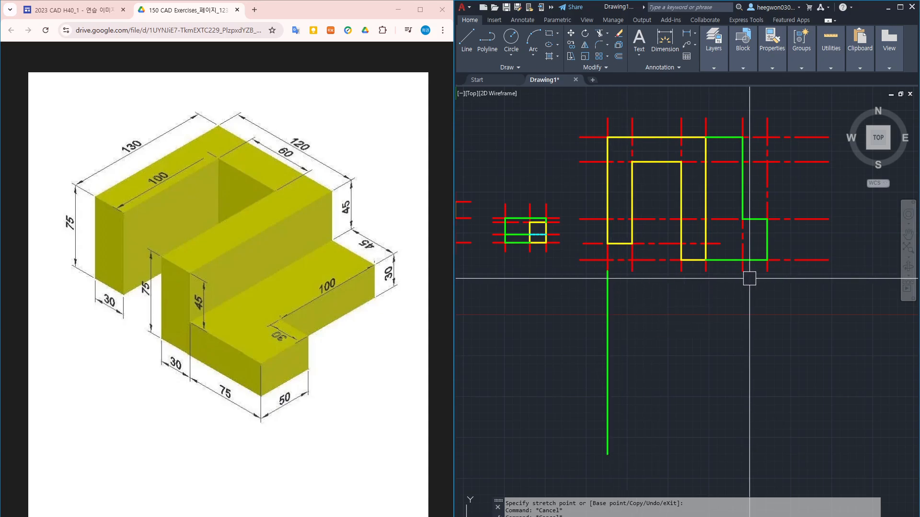
{"action": "key", "text": "Escape"}
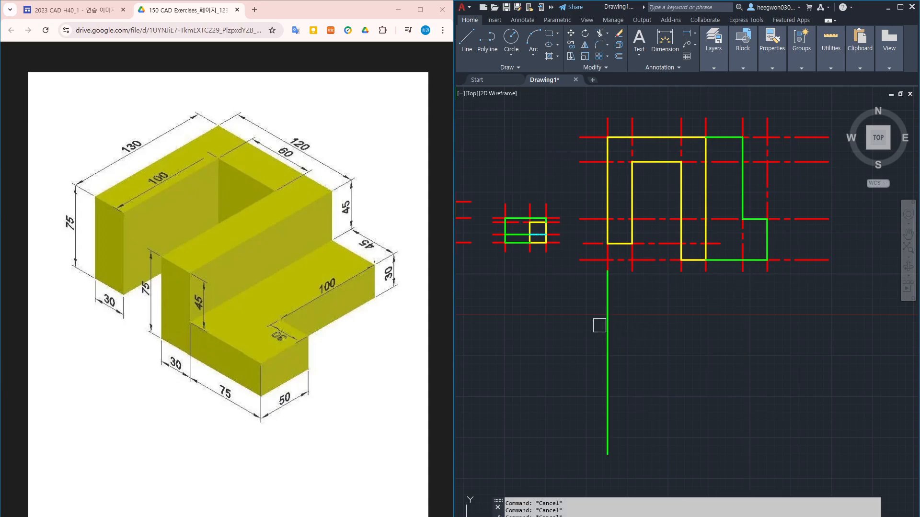
Step: Copy the leftmost projection line to the lower ends of the top view's other five vertical center lines
{"action": "left_click", "coordinate": [608, 281]}
{"action": "key", "text": "space"}
{"action": "left_click", "coordinate": [607, 271]}
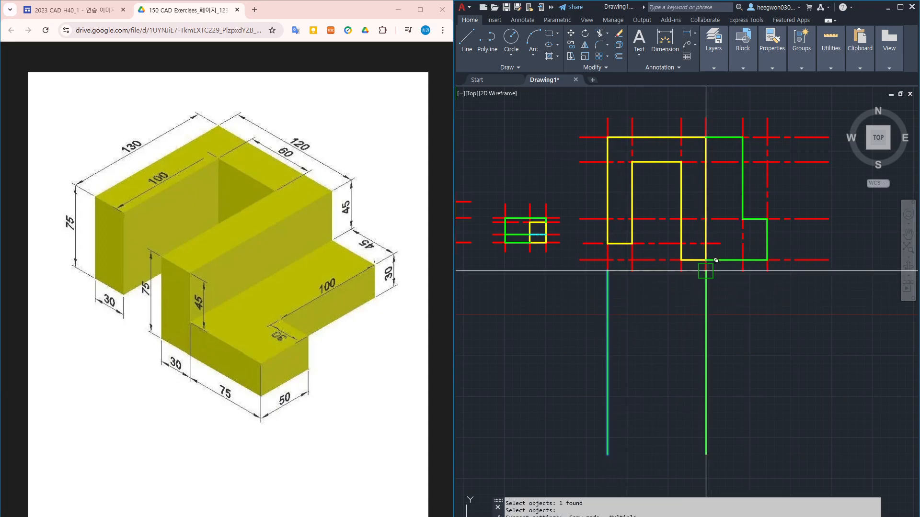
{"action": "left_click", "coordinate": [705, 271]}
{"action": "left_click", "coordinate": [767, 271]}
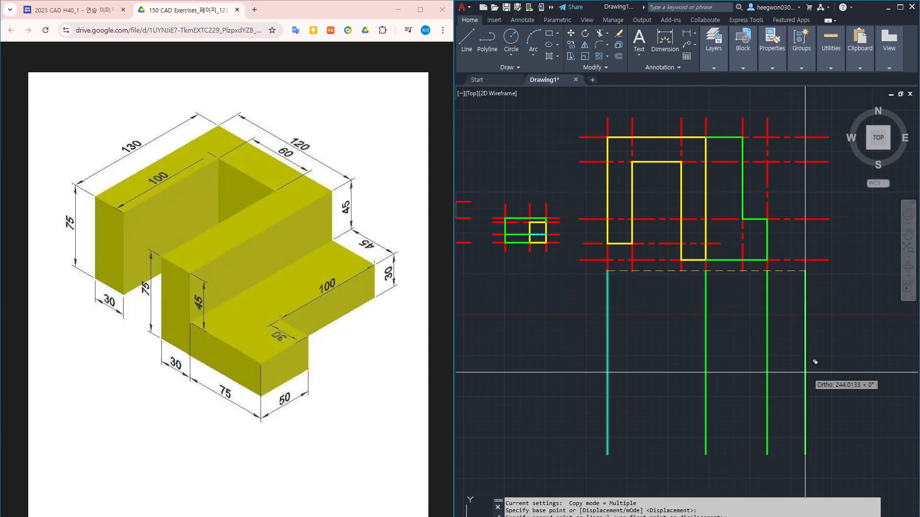
{"action": "left_click", "coordinate": [632, 272]}
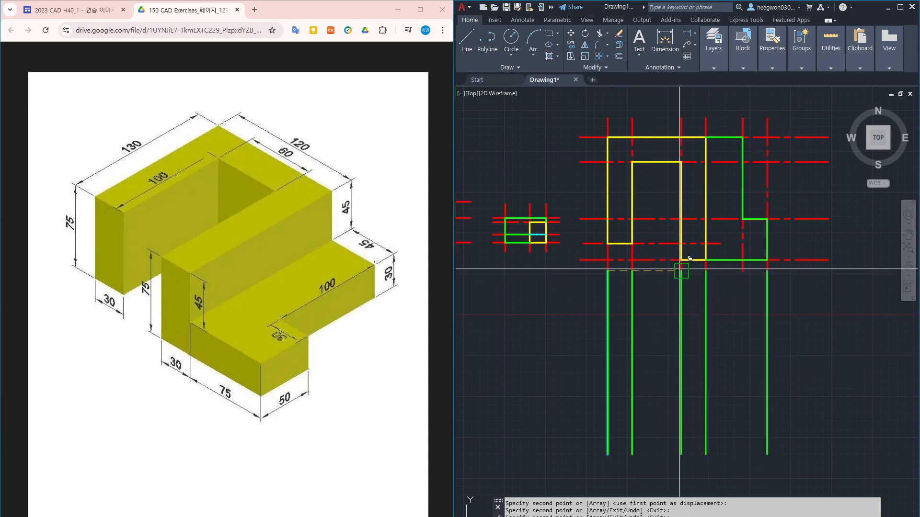
{"action": "left_click", "coordinate": [681, 271]}
{"action": "key", "text": "Return"}
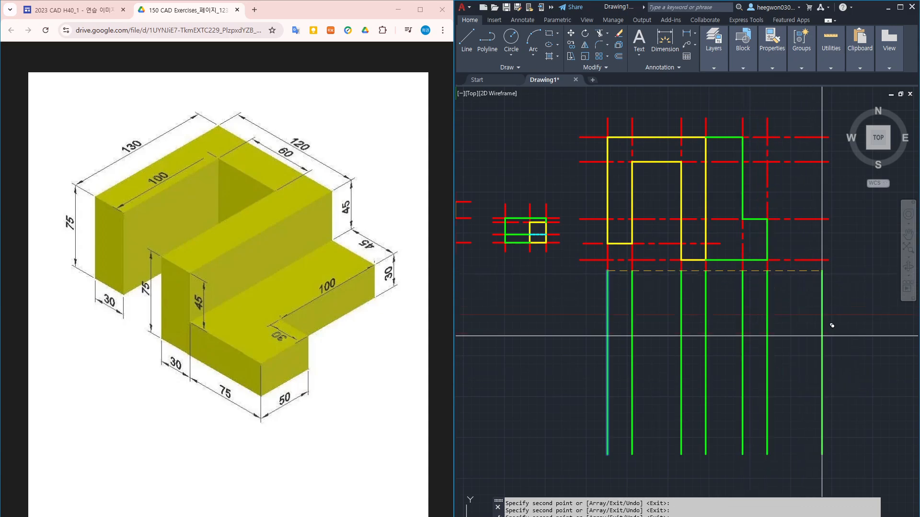
Step: Draw a horizontal line about 270 long across all the projection lines near their lower ends
{"action": "middle_click_drag", "start_coordinate": [814, 363], "coordinate": [803, 331]}
{"action": "type", "text": "l"}
{"action": "key", "text": "Return"}
{"action": "left_click", "coordinate": [559, 381]}
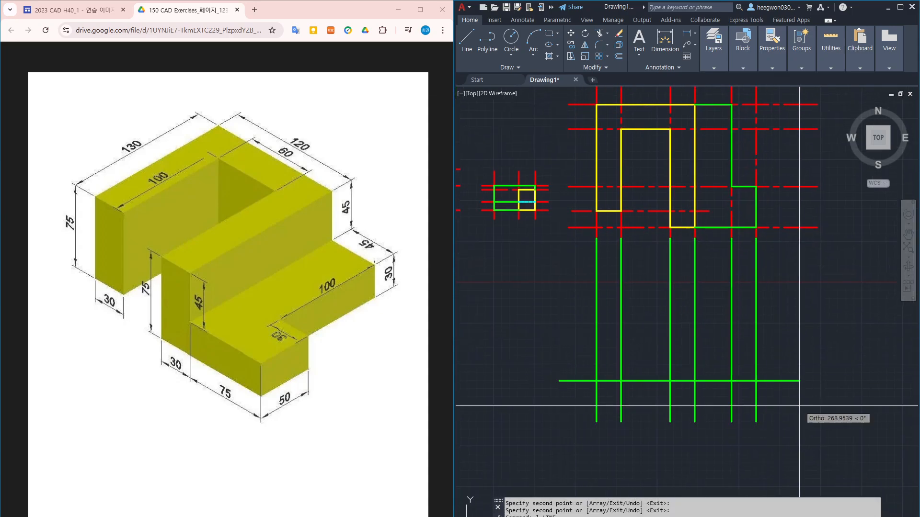
{"action": "left_click", "coordinate": [801, 407]}
{"action": "key", "text": "Return"}
Step: Offset the horizontal base line upward by 75 for the front view's overall height
{"action": "type", "text": "o"}
{"action": "key", "text": "Return"}
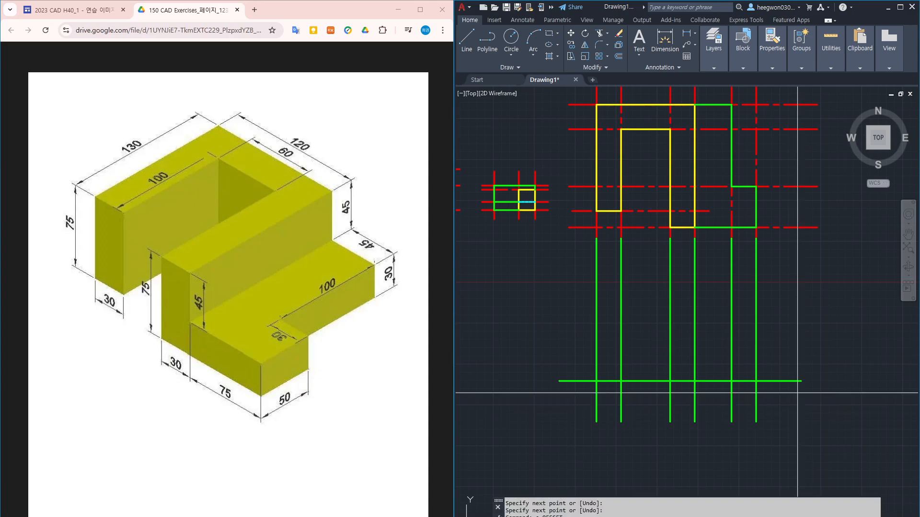
{"action": "type", "text": "75"}
{"action": "key", "text": "Return"}
{"action": "left_click", "coordinate": [788, 382]}
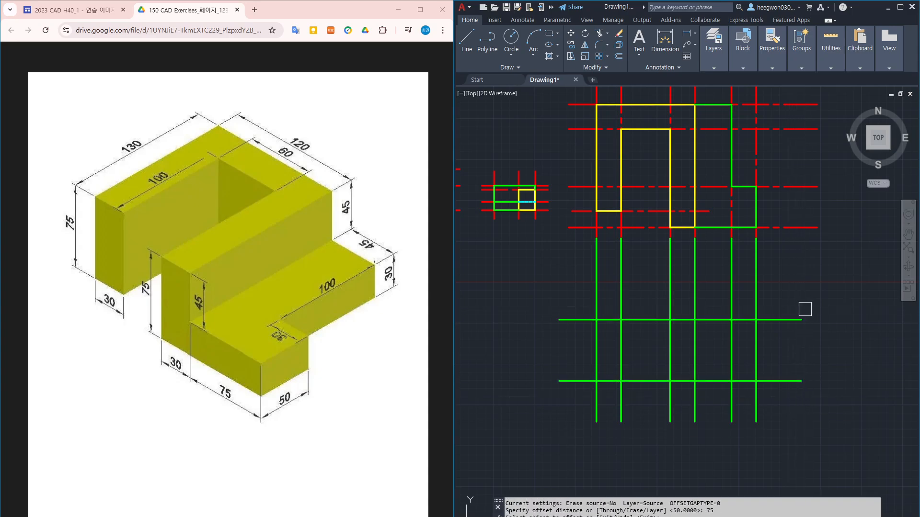
{"action": "left_click", "coordinate": [804, 308]}
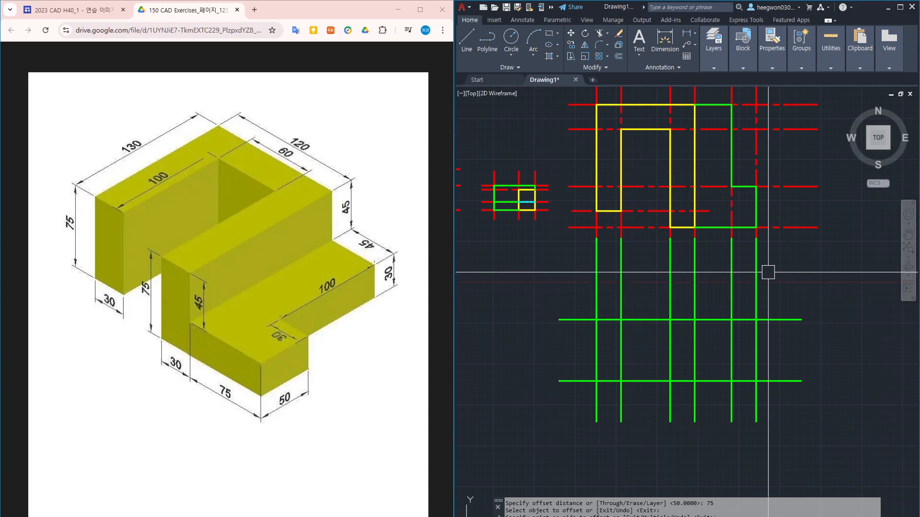
Step: Match the projection lines and both horizontal guides to the properties of the top view's red center line
{"action": "type", "text": "ma"}
{"action": "key", "text": "Return"}
{"action": "left_click", "coordinate": [791, 227]}
{"action": "left_click", "coordinate": [805, 274]}
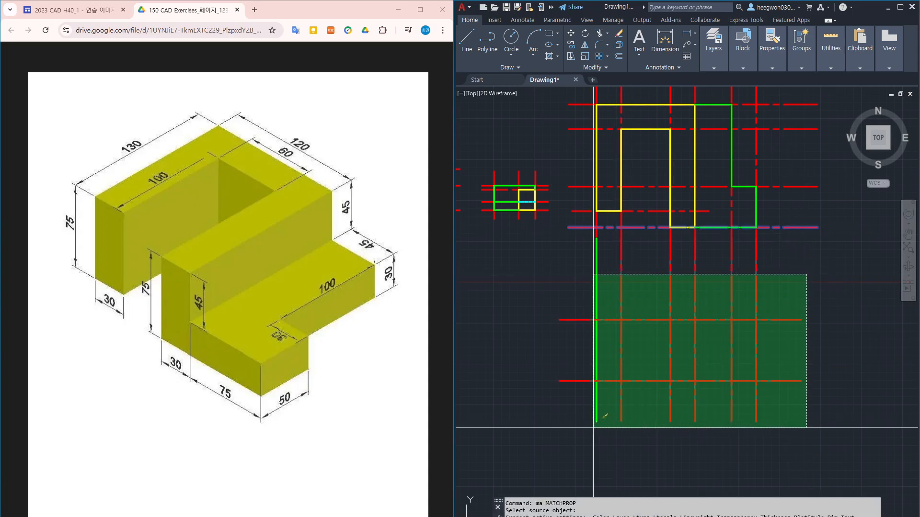
{"action": "left_click", "coordinate": [591, 421]}
{"action": "left_click", "coordinate": [695, 317]}
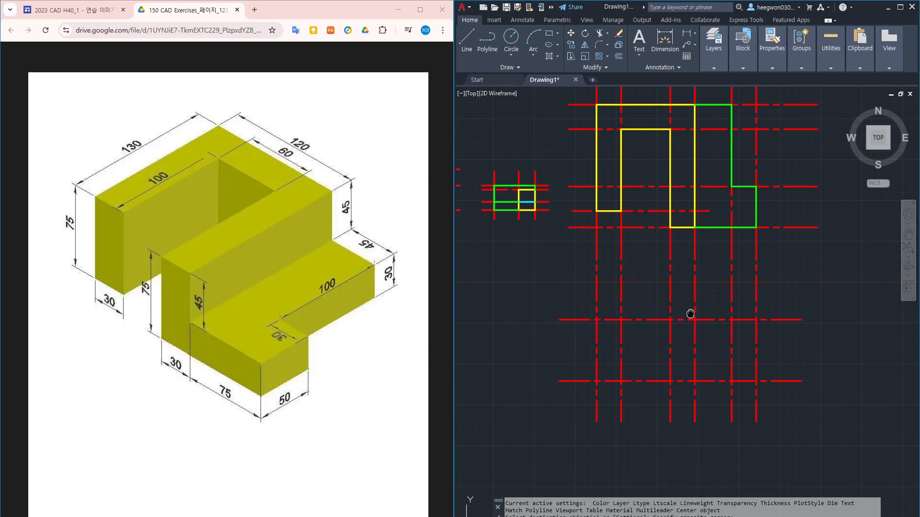
Step: Make the 굵은선 layer current and draw the front view's left leg rectangle between the two leftmost guides, full height
{"action": "left_click", "coordinate": [713, 43]}
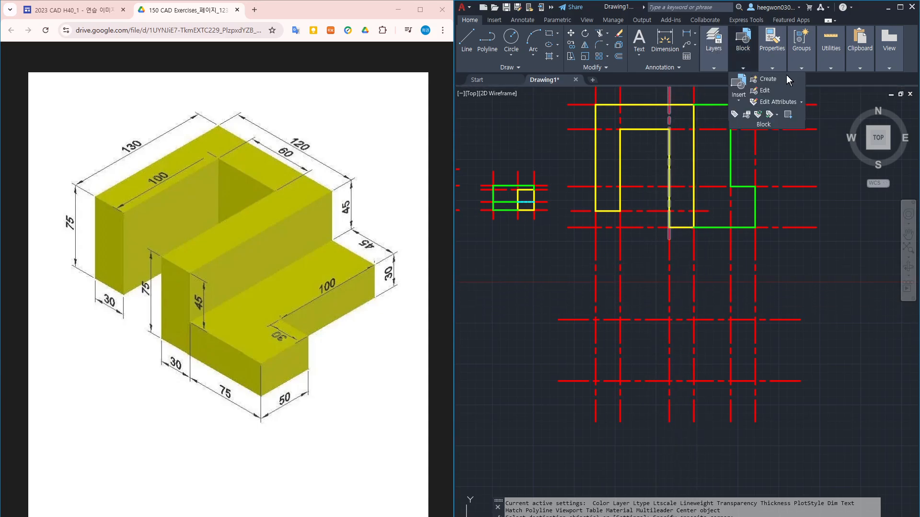
{"action": "left_click", "coordinate": [777, 81]}
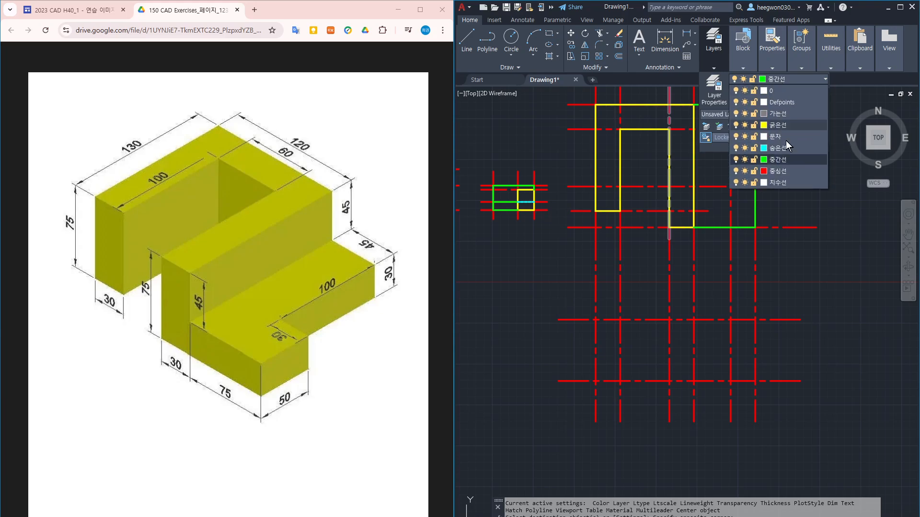
{"action": "left_click", "coordinate": [783, 124]}
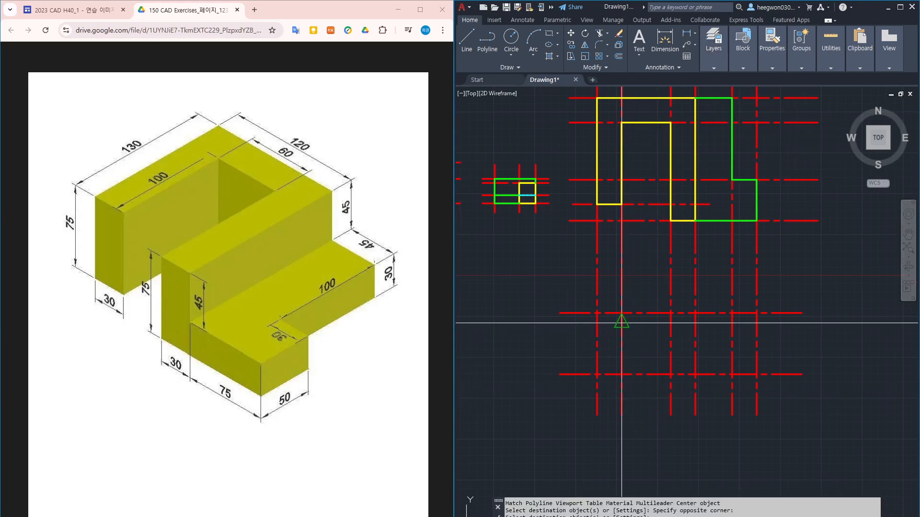
{"action": "key", "text": "Return"}
{"action": "type", "text": "rec"}
{"action": "key", "text": "Return"}
{"action": "left_click", "coordinate": [596, 313]}
{"action": "left_click", "coordinate": [622, 374]}
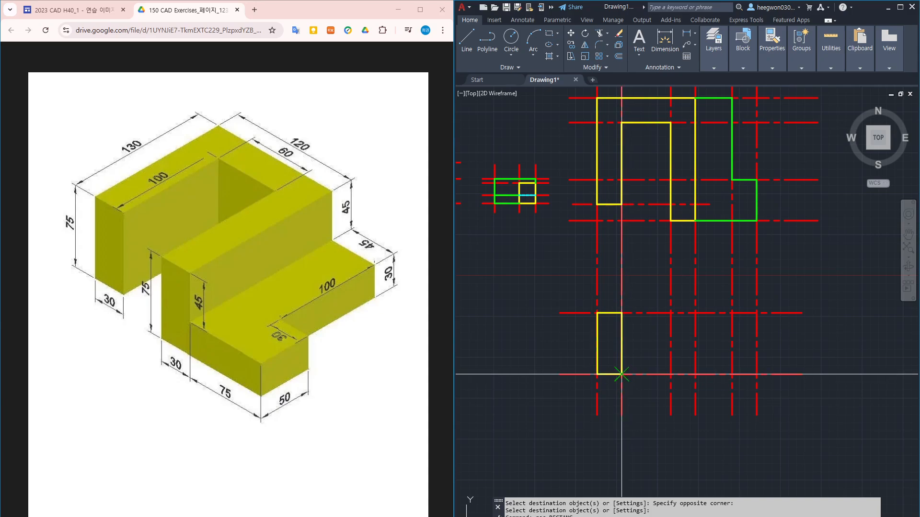
Step: Draw the right leg rectangle between the third and fourth vertical guides, from the upper horizontal guide to the base guide
{"action": "type", "text": "rec RECTANG"}
{"action": "key", "text": "Return"}
{"action": "left_click", "coordinate": [671, 313]}
{"action": "left_click", "coordinate": [695, 374]}
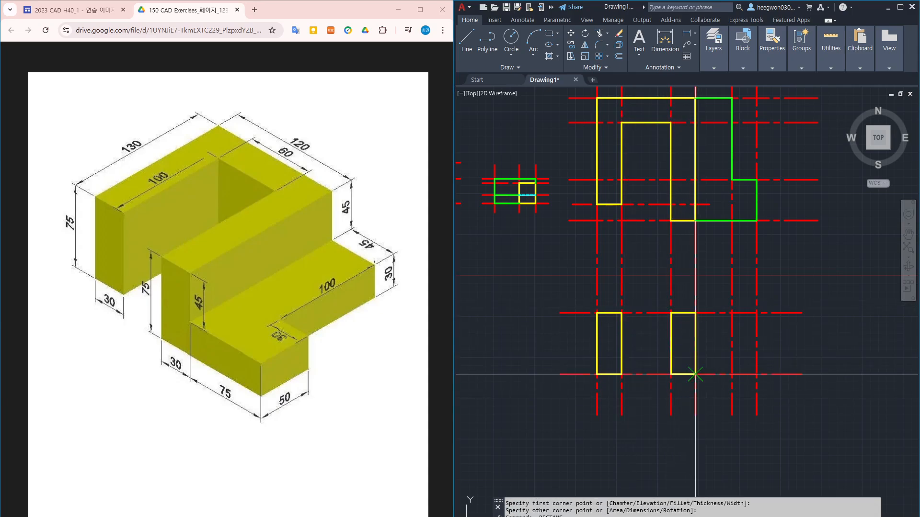
{"action": "key", "text": "Return"}
{"action": "key", "text": "Escape"}
Step: Offset the front view's base guide upward by 30 for the low block's height
{"action": "middle_click_drag", "start_coordinate": [695, 375], "coordinate": [696, 374]}
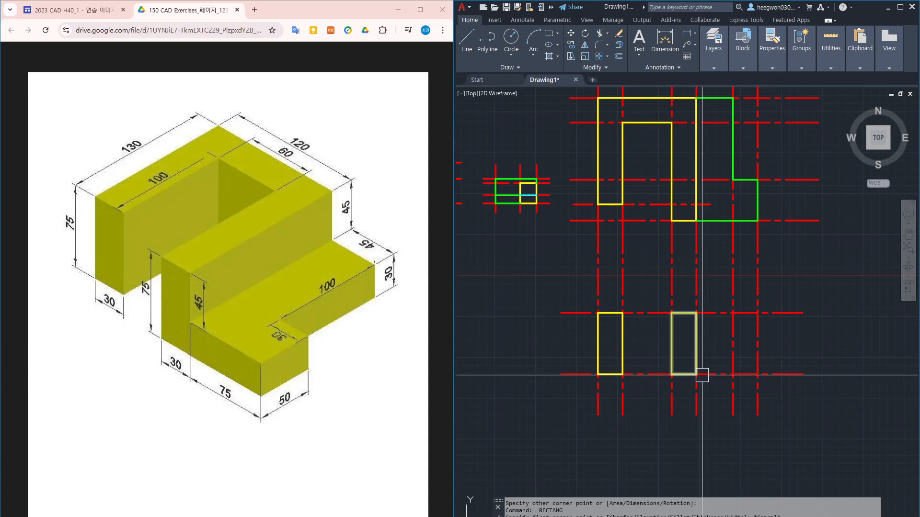
{"action": "type", "text": "o"}
{"action": "key", "text": "Return"}
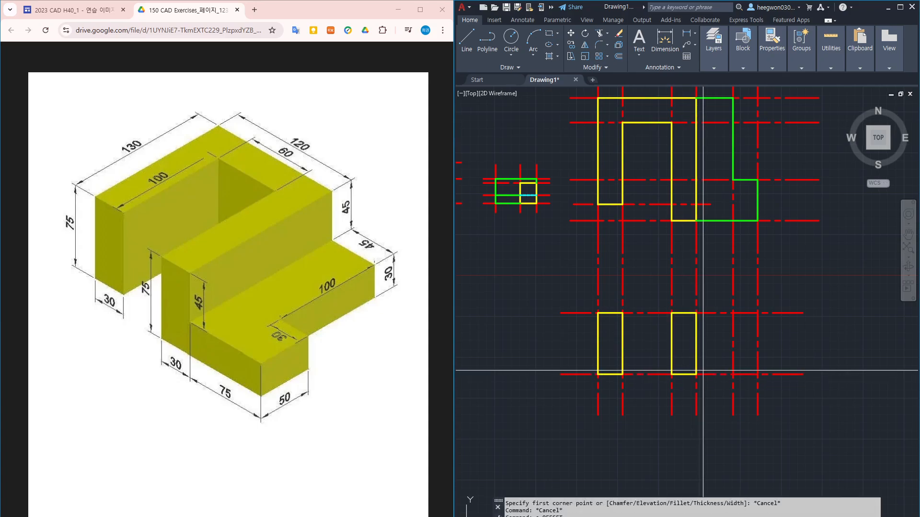
{"action": "type", "text": "30"}
{"action": "key", "text": "Return"}
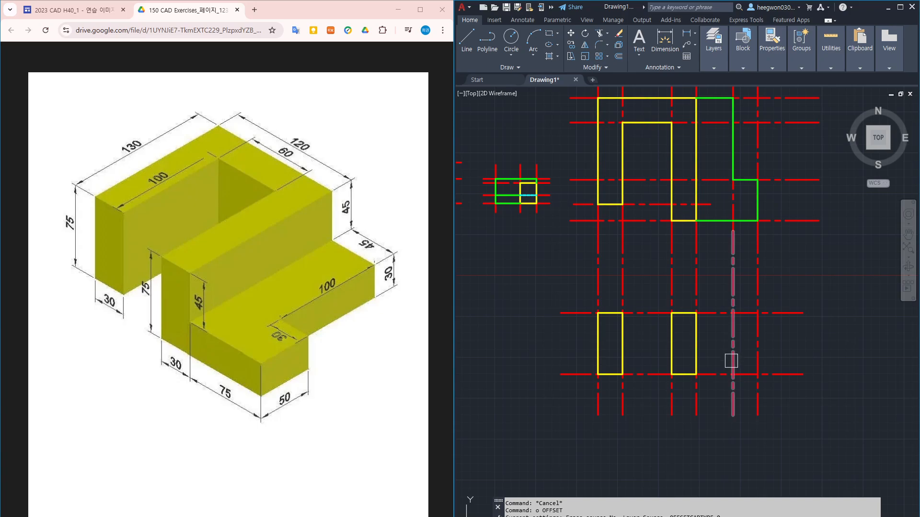
{"action": "left_click", "coordinate": [723, 374]}
{"action": "left_click", "coordinate": [719, 334]}
Step: Draw the low block's rectangle from the right leg at the 30 guide to the rightmost guide and trim their shared edge
{"action": "type", "text": "rec"}
{"action": "key", "text": "Return"}
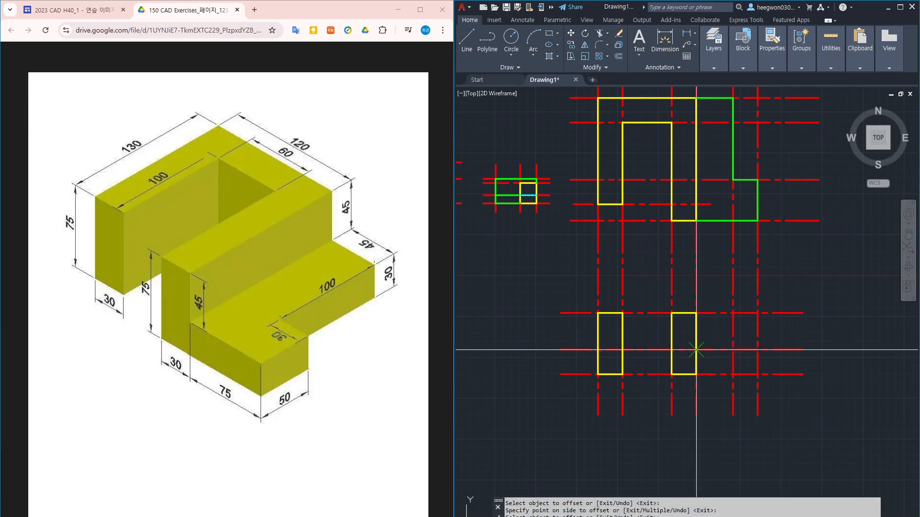
{"action": "left_click", "coordinate": [696, 349]}
{"action": "left_click", "coordinate": [757, 374]}
{"action": "type", "text": "tr TRIM"}
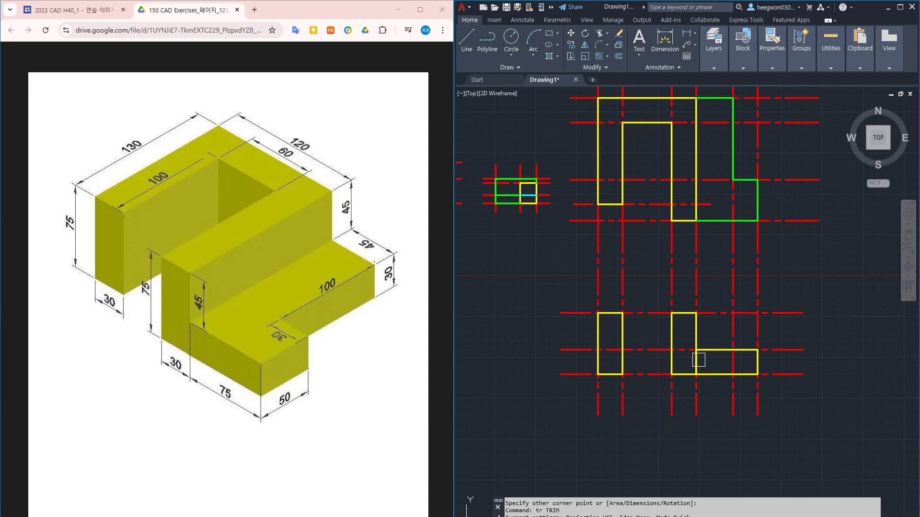
{"action": "key", "text": "Return"}
{"action": "left_click", "coordinate": [696, 363]}
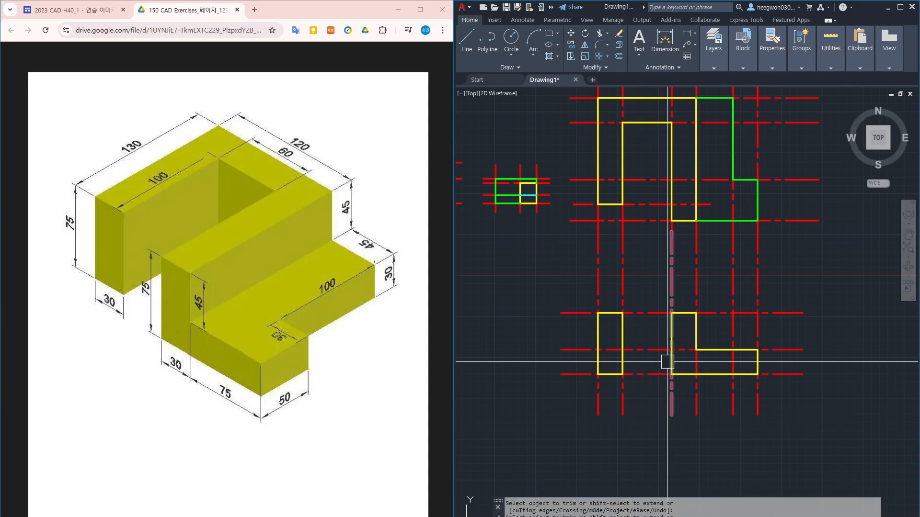
{"action": "scroll", "coordinate": [733, 389], "scroll_direction": "down", "scroll_amount": 2}
{"action": "key", "text": "Return"}
Step: Connect the front view's two legs with horizontal lines along their top and bottom edges
{"action": "type", "text": "l"}
{"action": "key", "text": "Return"}
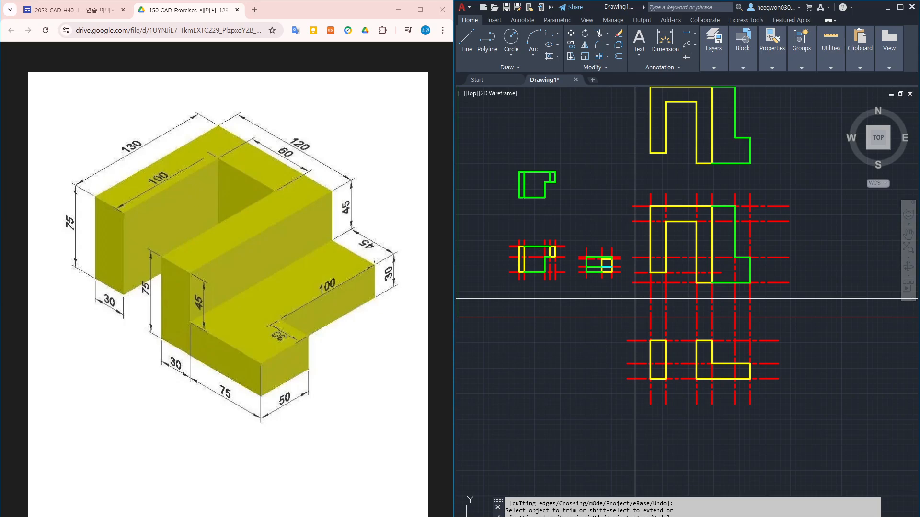
{"action": "left_click", "coordinate": [665, 341]}
{"action": "scroll", "coordinate": [691, 341], "scroll_direction": "up", "scroll_amount": 2}
{"action": "scroll", "coordinate": [692, 342], "scroll_direction": "up", "scroll_amount": 2}
{"action": "left_click", "coordinate": [651, 401]}
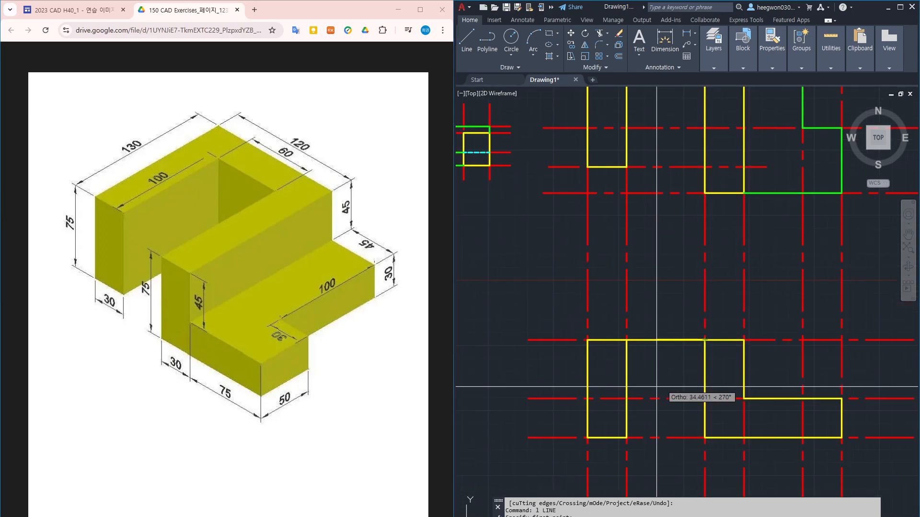
{"action": "left_click", "coordinate": [704, 438]}
{"action": "key", "text": "Return"}
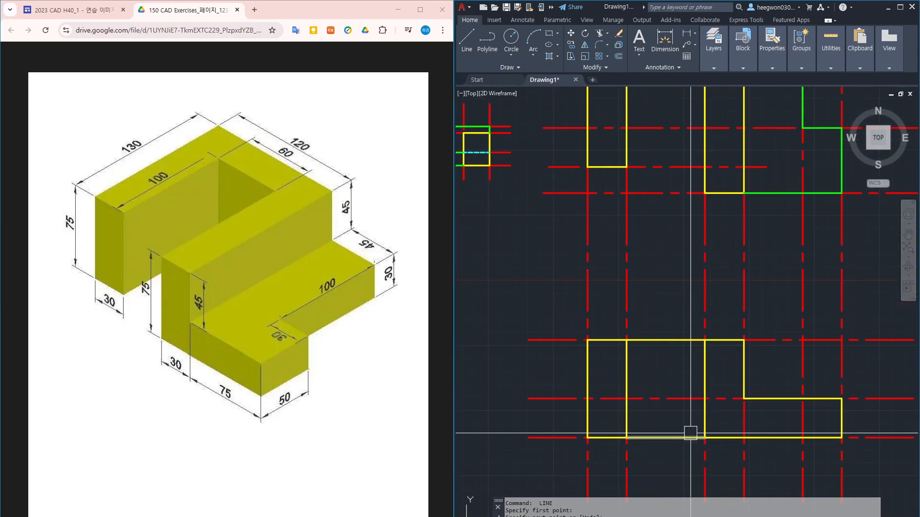
Step: Match the two lines connecting the legs to the properties of the top view's green front edge
{"action": "middle_click_drag", "start_coordinate": [691, 430], "coordinate": [682, 400]}
{"action": "type", "text": "e"}
{"action": "key", "text": "Return"}
{"action": "left_click", "coordinate": [766, 162]}
{"action": "left_click", "coordinate": [641, 307]}
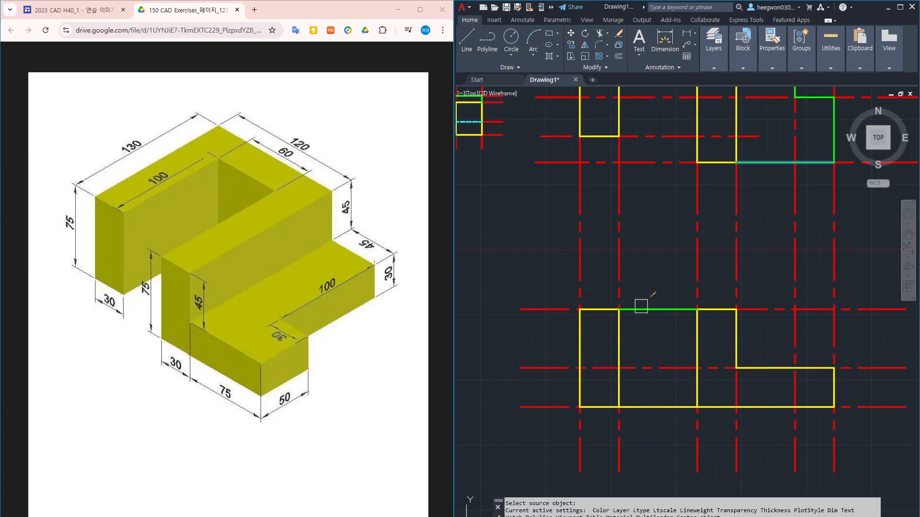
{"action": "left_click", "coordinate": [658, 405]}
{"action": "middle_click_drag", "start_coordinate": [775, 408], "coordinate": [743, 405]}
{"action": "key", "text": "Return"}
Step: Draw a vertical line through the low block's height along the notch guide in the front view
{"action": "type", "text": "l"}
{"action": "key", "text": "Return"}
{"action": "left_click", "coordinate": [763, 366]}
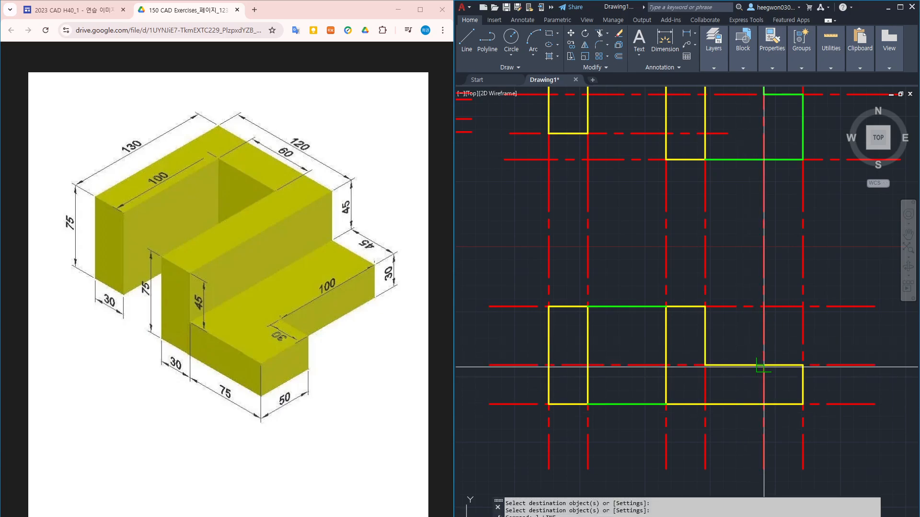
{"action": "left_click", "coordinate": [764, 405]}
{"action": "key", "text": "Return"}
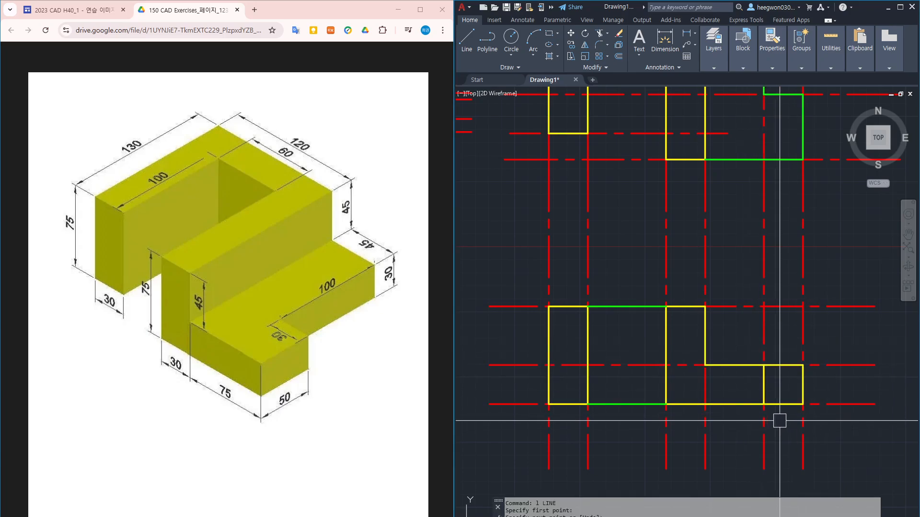
Step: Match the low block's vertical notch line to the properties of the cyan hidden line in the small earlier view
{"action": "scroll", "coordinate": [801, 272], "scroll_direction": "down", "scroll_amount": 4}
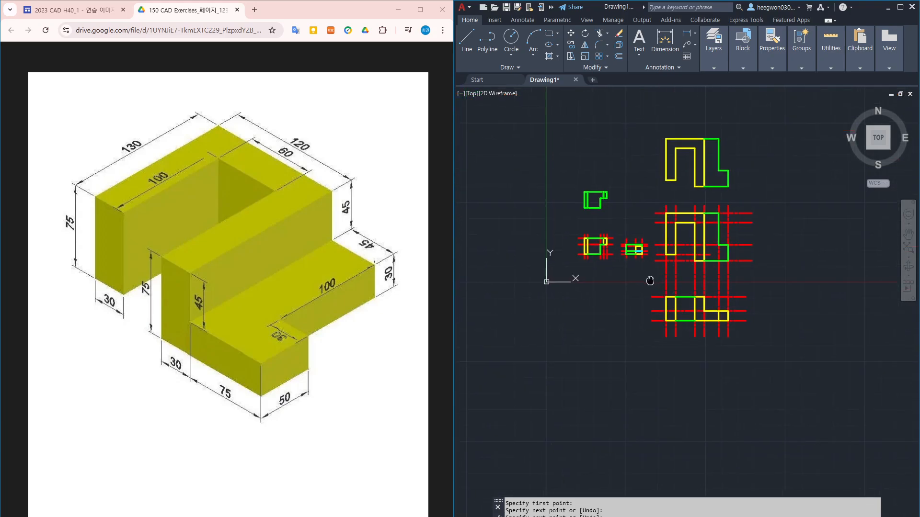
{"action": "scroll", "coordinate": [596, 261], "scroll_direction": "up", "scroll_amount": 4}
{"action": "scroll", "coordinate": [592, 243], "scroll_direction": "up", "scroll_amount": 6}
{"action": "type", "text": "ma"}
{"action": "key", "text": "Return"}
{"action": "left_click", "coordinate": [605, 223]}
{"action": "scroll", "coordinate": [594, 221], "scroll_direction": "down", "scroll_amount": 10}
{"action": "middle_click_drag", "start_coordinate": [705, 326], "coordinate": [610, 256]}
{"action": "scroll", "coordinate": [610, 254], "scroll_direction": "up", "scroll_amount": 6}
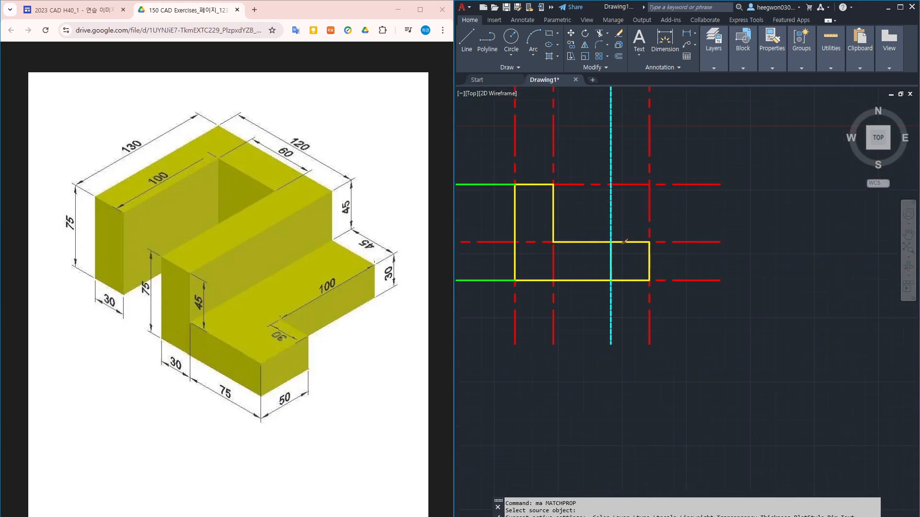
{"action": "left_click", "coordinate": [612, 263]}
{"action": "key", "text": "Return"}
{"action": "scroll", "coordinate": [567, 306], "scroll_direction": "down", "scroll_amount": 2}
{"action": "middle_click_drag", "start_coordinate": [593, 311], "coordinate": [684, 318]}
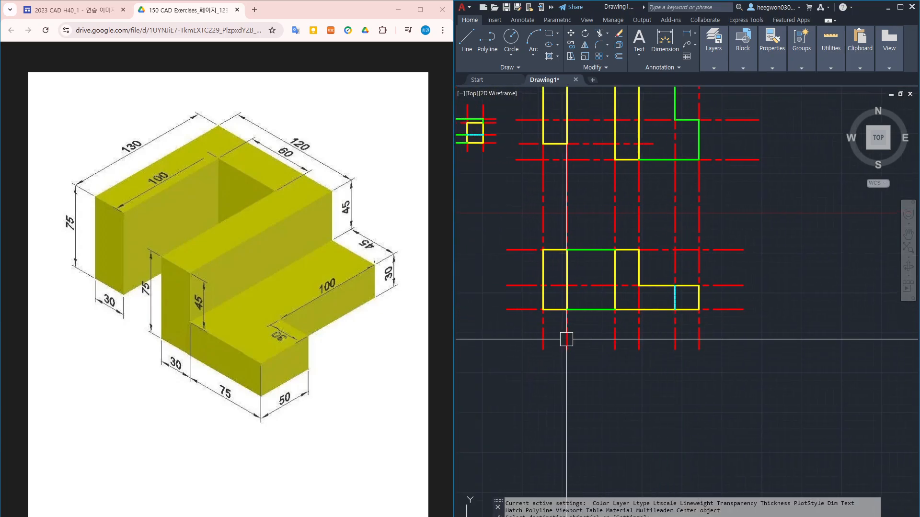
{"action": "scroll", "coordinate": [608, 253], "scroll_direction": "up", "scroll_amount": 1}
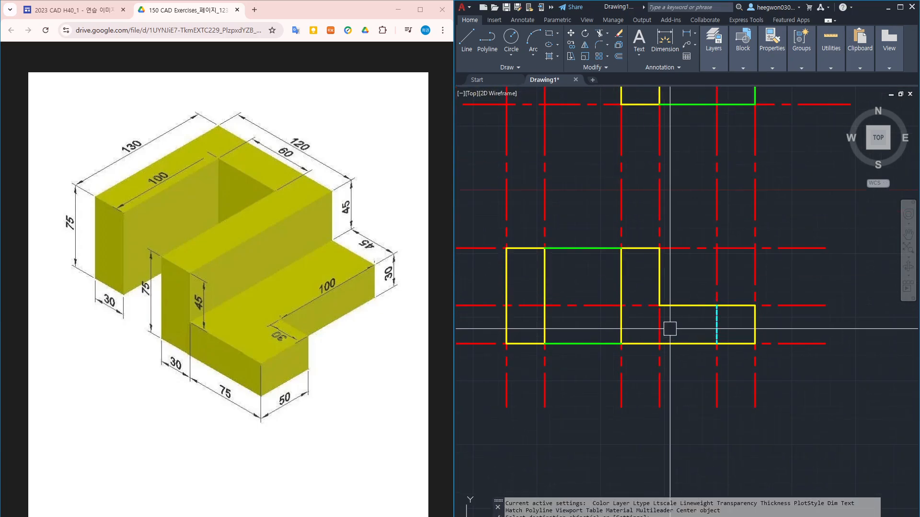
{"action": "scroll", "coordinate": [669, 329], "scroll_direction": "down", "scroll_amount": 4}
{"action": "mouse_move", "coordinate": [743, 296]}
{"action": "middle_mouse_down"}
{"action": "mouse_move", "coordinate": [738, 248]}
{"action": "mouse_move", "coordinate": [714, 312]}
{"action": "middle_mouse_up"}
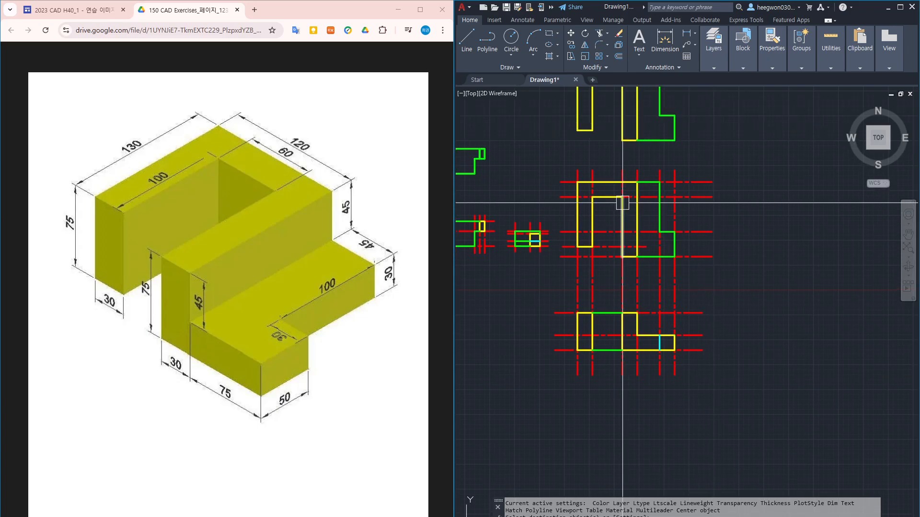
{"action": "scroll", "coordinate": [724, 227], "scroll_direction": "down", "scroll_amount": 2}
{"action": "middle_click_drag", "start_coordinate": [732, 241], "coordinate": [661, 263]}
{"action": "scroll", "coordinate": [694, 257], "scroll_direction": "up", "scroll_amount": 2}
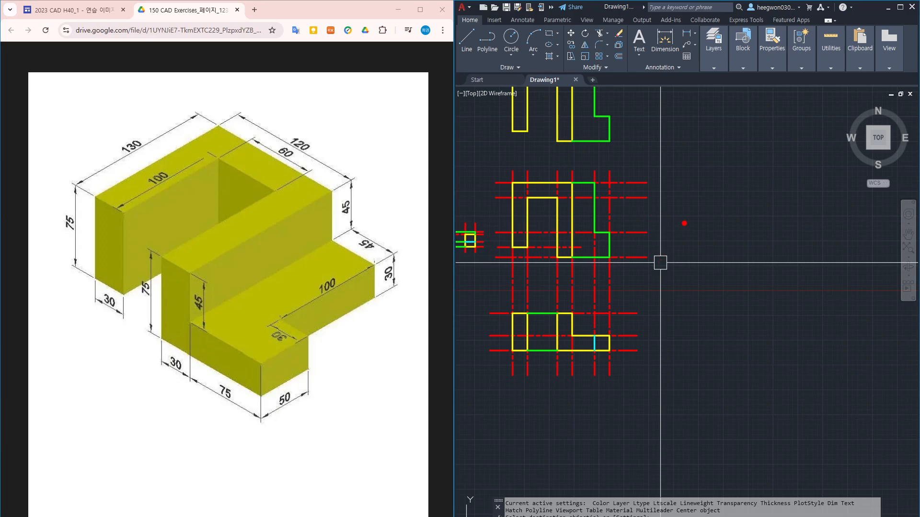
{"action": "left_click_drag", "start_coordinate": [656, 181], "coordinate": [806, 181]}
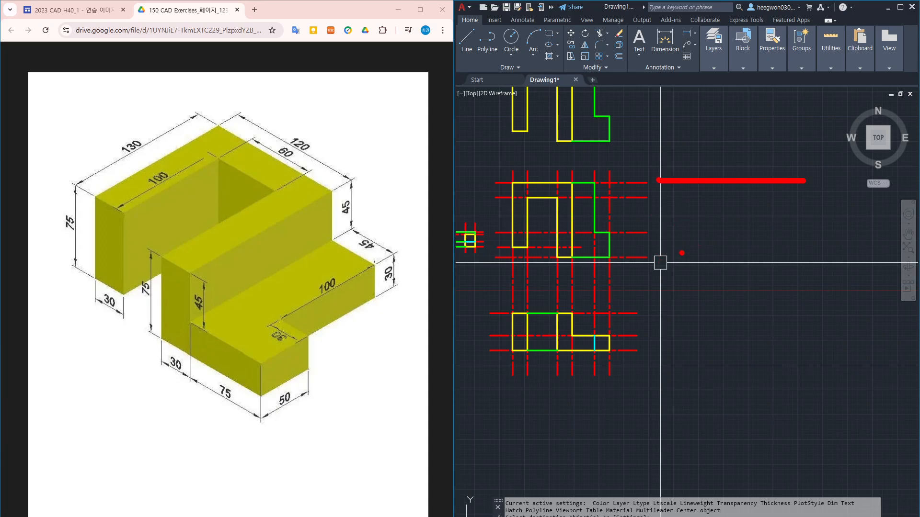
{"action": "left_click_drag", "start_coordinate": [653, 259], "coordinate": [759, 259]}
{"action": "left_click_drag", "start_coordinate": [747, 142], "coordinate": [747, 272]}
{"action": "left_click_drag", "start_coordinate": [693, 149], "coordinate": [701, 278]}
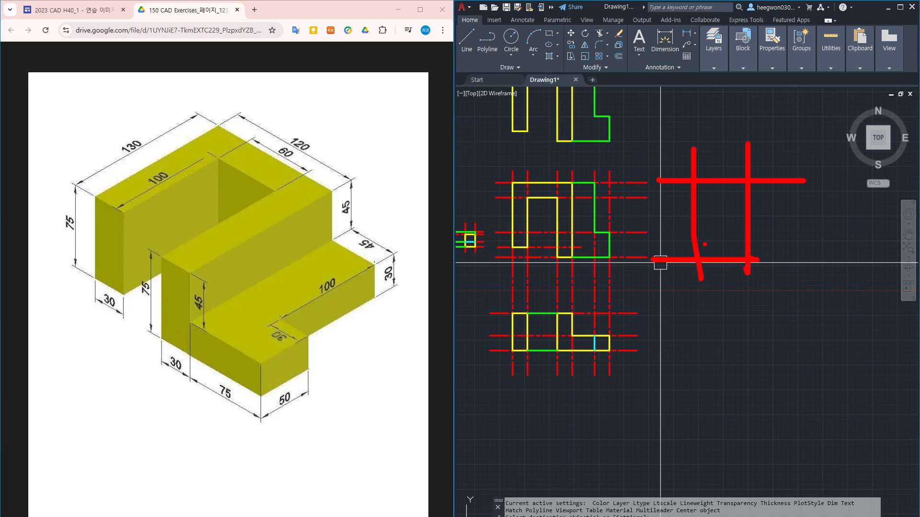
{"action": "key", "text": "Escape"}
{"action": "key", "text": "Escape"}
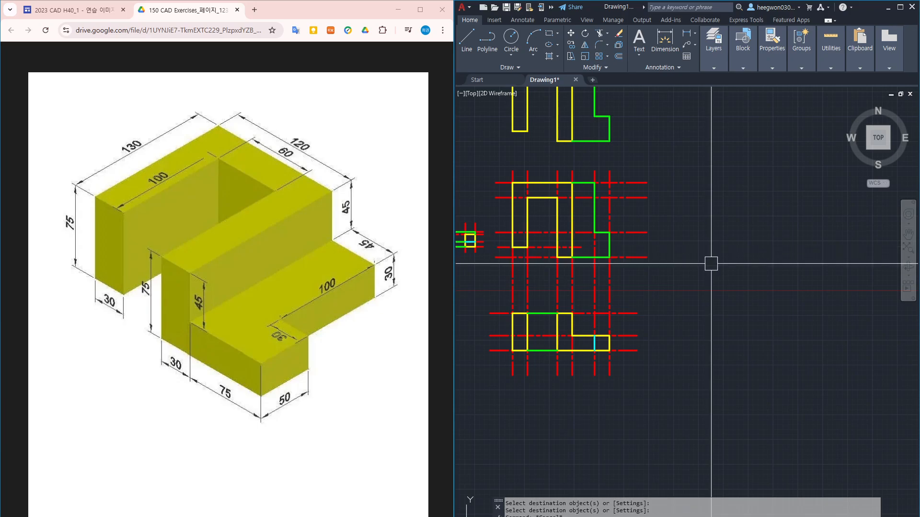
Step: Draw a horizontal line extending the front view's base guide into the side view area, and cross it with a vertical line
{"action": "type", "text": "l LINE"}
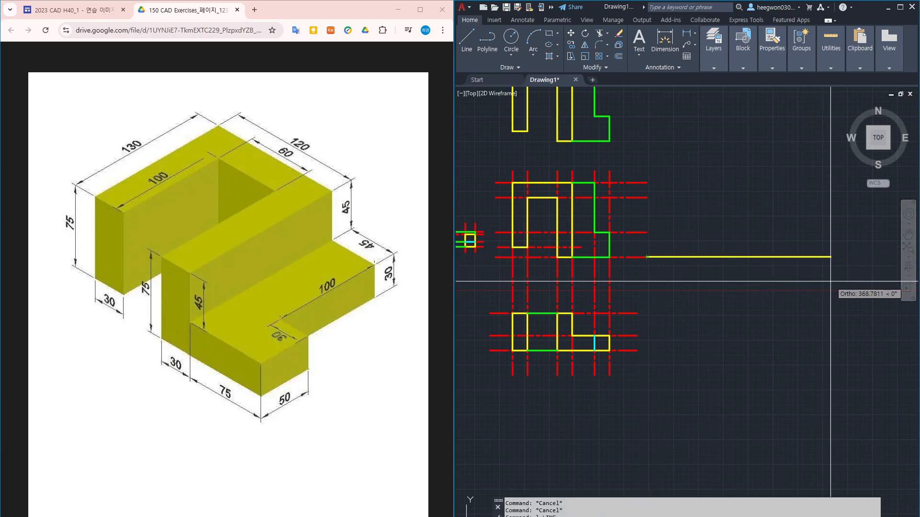
{"action": "key", "text": "Return"}
{"action": "key", "text": "space"}
{"action": "left_click", "coordinate": [637, 351]}
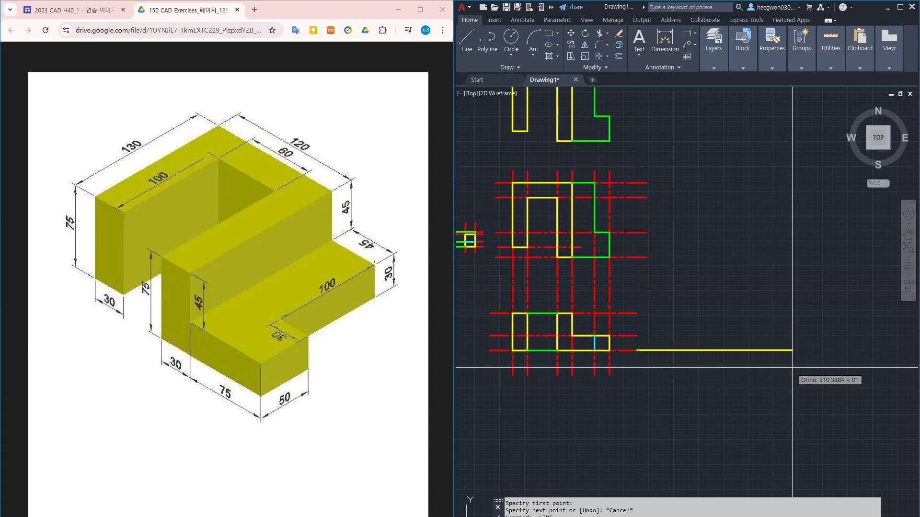
{"action": "left_click", "coordinate": [820, 367]}
{"action": "key", "text": "Escape"}
{"action": "key", "text": "space"}
{"action": "left_click", "coordinate": [692, 372]}
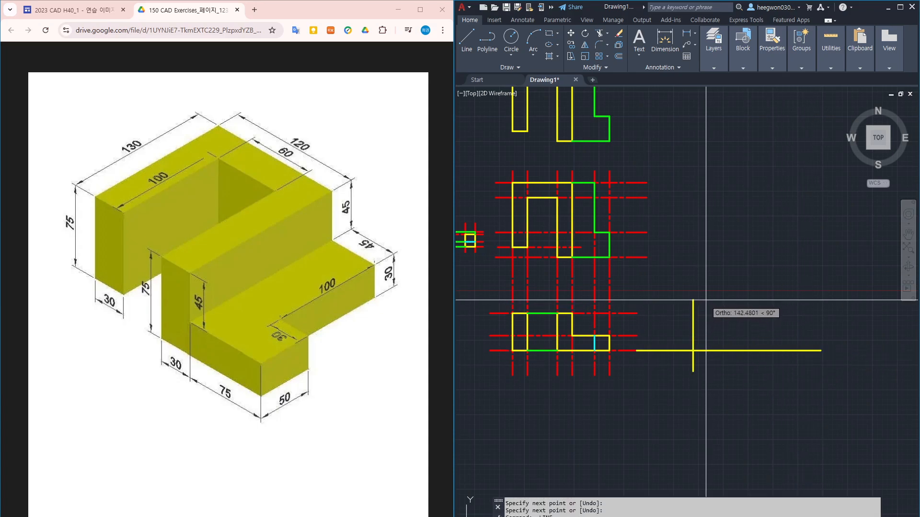
{"action": "left_click", "coordinate": [707, 291]}
{"action": "key", "text": "space"}
{"action": "key", "text": "ctrl+2"}
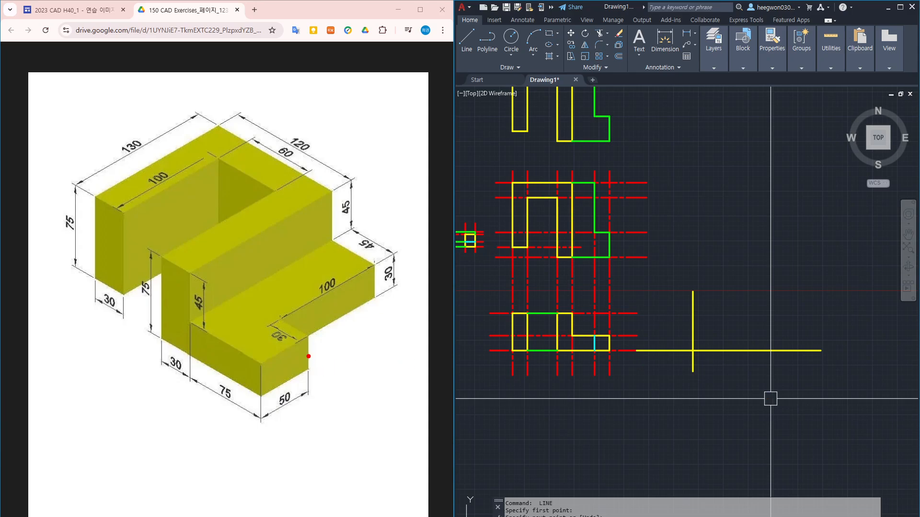
{"action": "left_click_drag", "start_coordinate": [691, 232], "coordinate": [703, 207]}
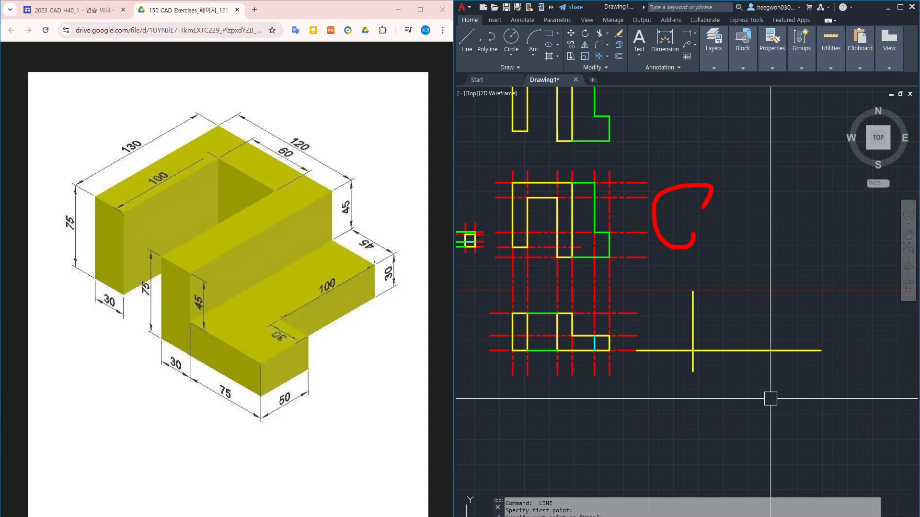
{"action": "left_click_drag", "start_coordinate": [713, 165], "coordinate": [717, 259]}
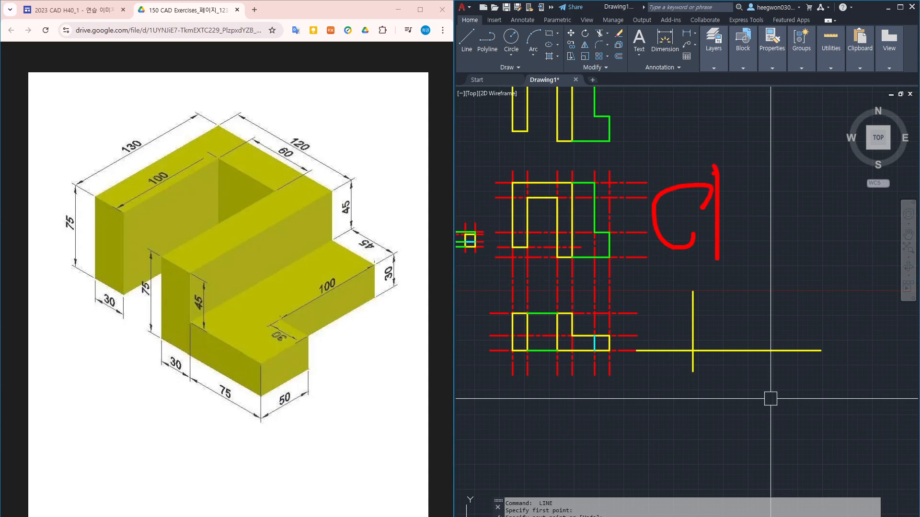
{"action": "left_click_drag", "start_coordinate": [675, 197], "coordinate": [661, 255]}
{"action": "left_click_drag", "start_coordinate": [695, 200], "coordinate": [682, 203]}
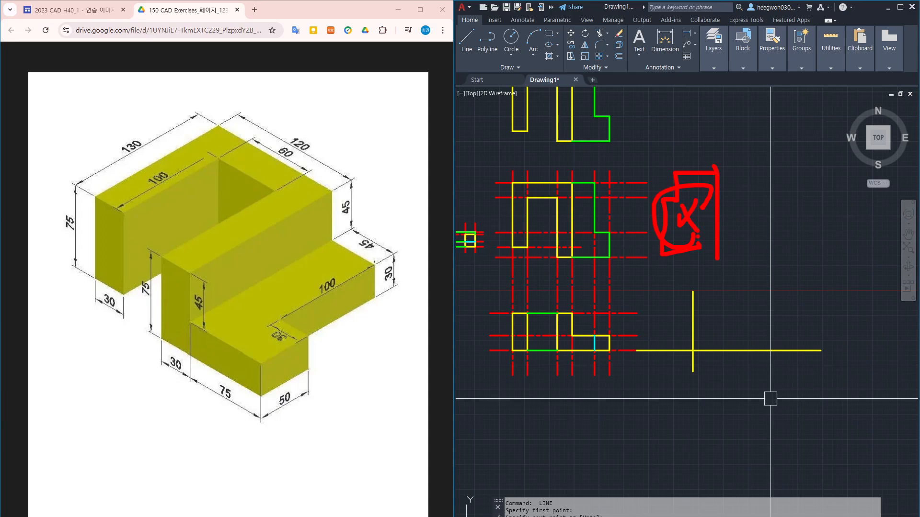
{"action": "key", "text": "Escape"}
{"action": "key", "text": "ctrl+2"}
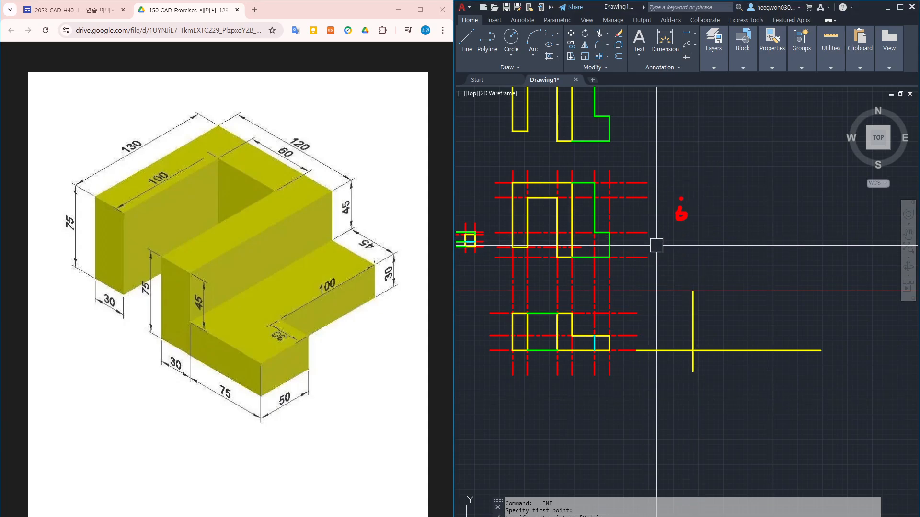
{"action": "left_click_drag", "start_coordinate": [670, 223], "coordinate": [684, 196]}
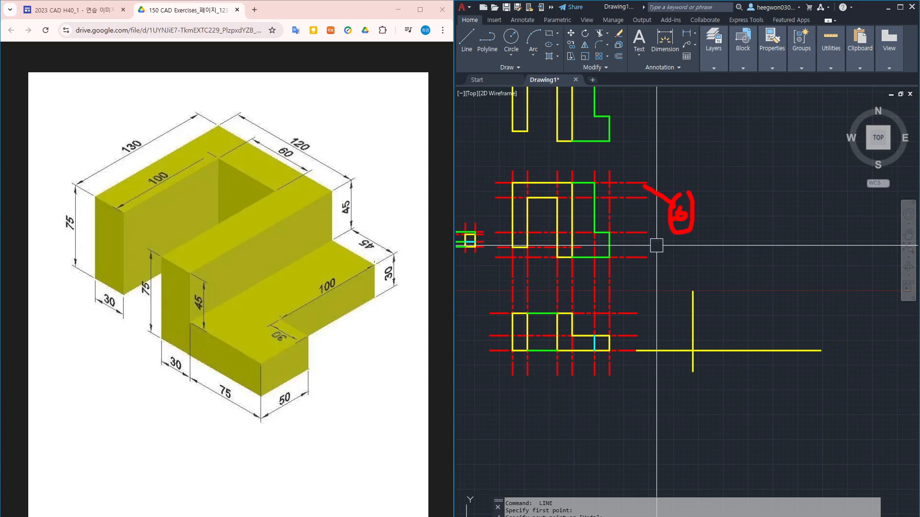
{"action": "left_click_drag", "start_coordinate": [538, 313], "coordinate": [737, 313]}
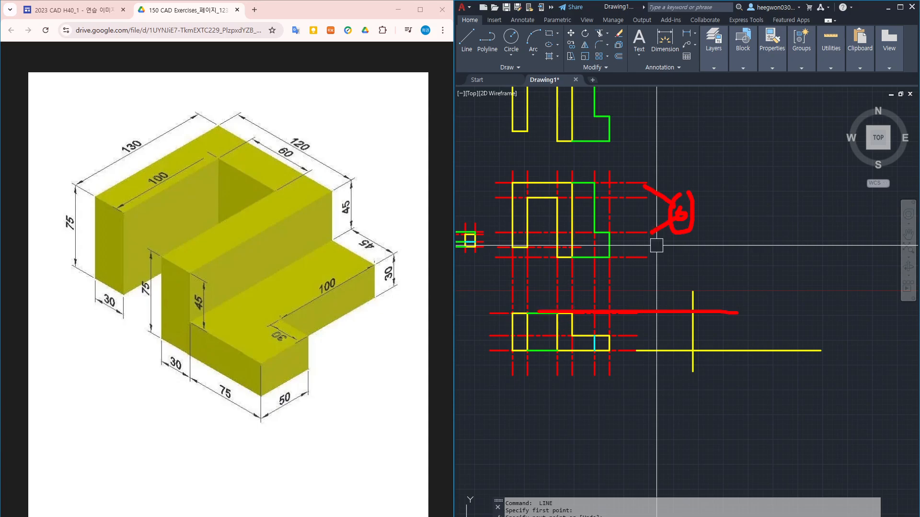
{"action": "left_click_drag", "start_coordinate": [555, 358], "coordinate": [732, 358]}
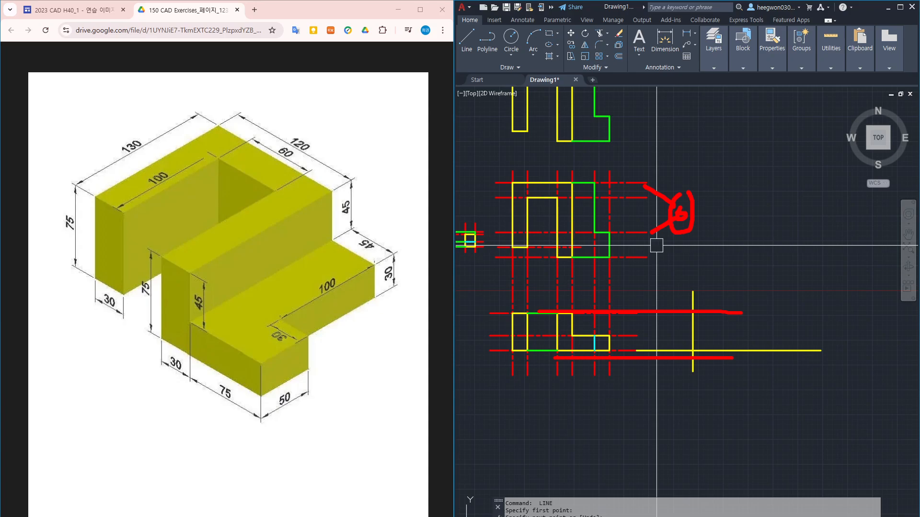
{"action": "key", "text": "Escape"}
{"action": "key", "text": "Escape"}
Step: Draw horizontal lines extending the front view's top and middle guides across the side view's vertical line
{"action": "middle_click_drag", "start_coordinate": [740, 389], "coordinate": [742, 390]}
{"action": "key", "text": "space"}
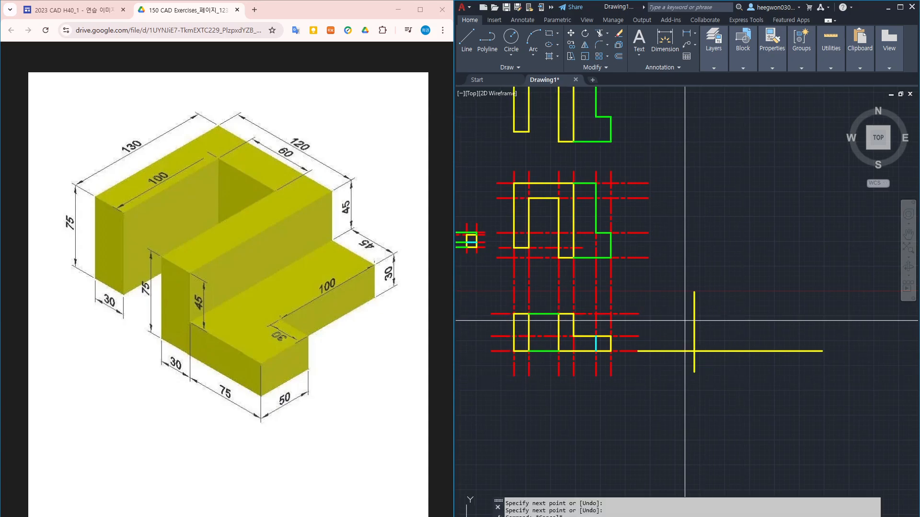
{"action": "left_click", "coordinate": [638, 314]}
{"action": "left_click", "coordinate": [817, 314]}
{"action": "key", "text": "space"}
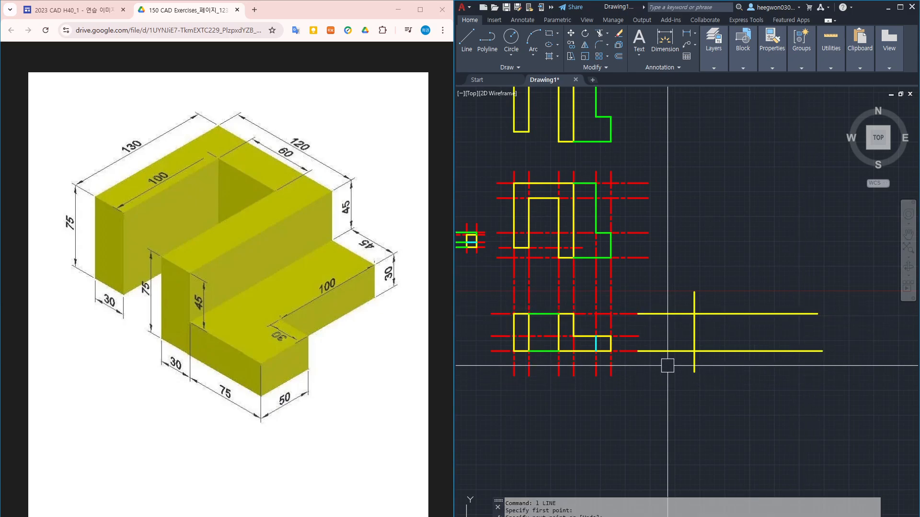
{"action": "key", "text": "space"}
{"action": "left_click", "coordinate": [638, 335]}
{"action": "left_click", "coordinate": [812, 336]}
{"action": "key", "text": "space"}
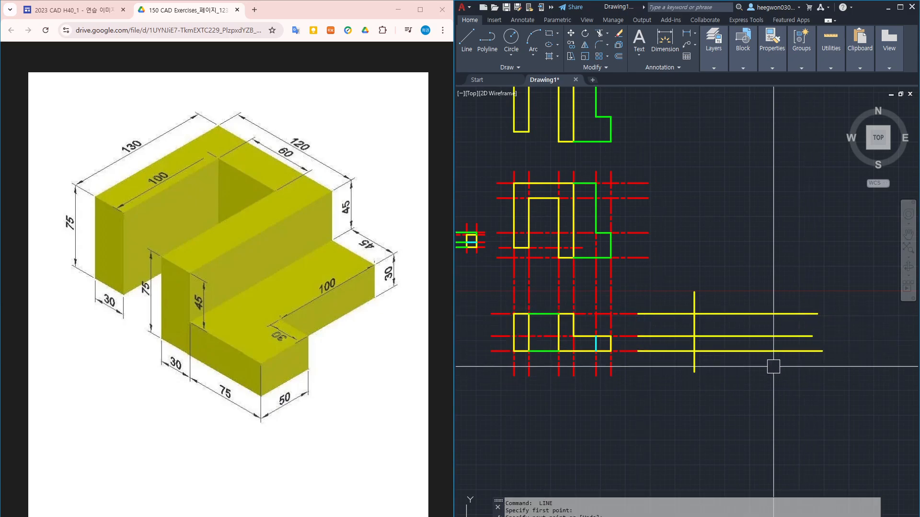
Step: Match the side view's three horizontal lines and the vertical line to the properties of the front view's red top guide
{"action": "type", "text": "ma"}
{"action": "key", "text": "space"}
{"action": "left_click", "coordinate": [627, 314]}
{"action": "left_click", "coordinate": [766, 270]}
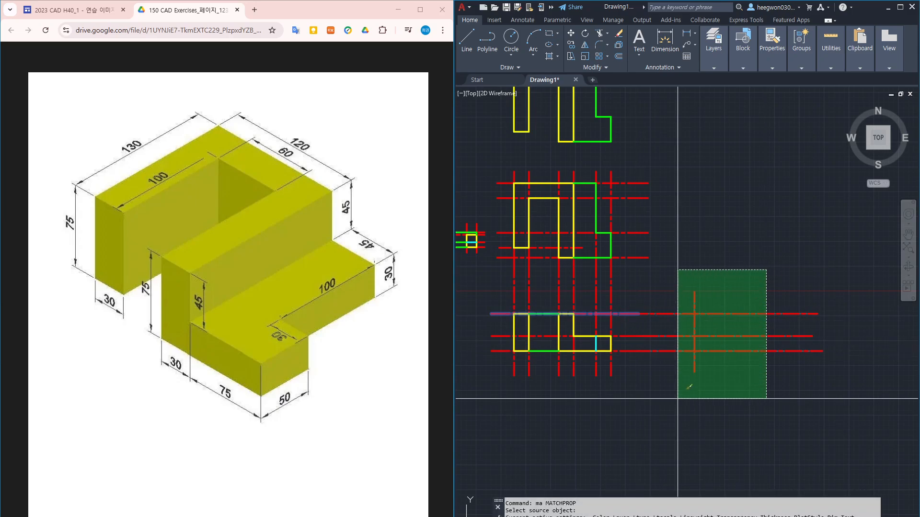
{"action": "left_click", "coordinate": [678, 398]}
{"action": "scroll", "coordinate": [733, 331], "scroll_direction": "up", "scroll_amount": 3}
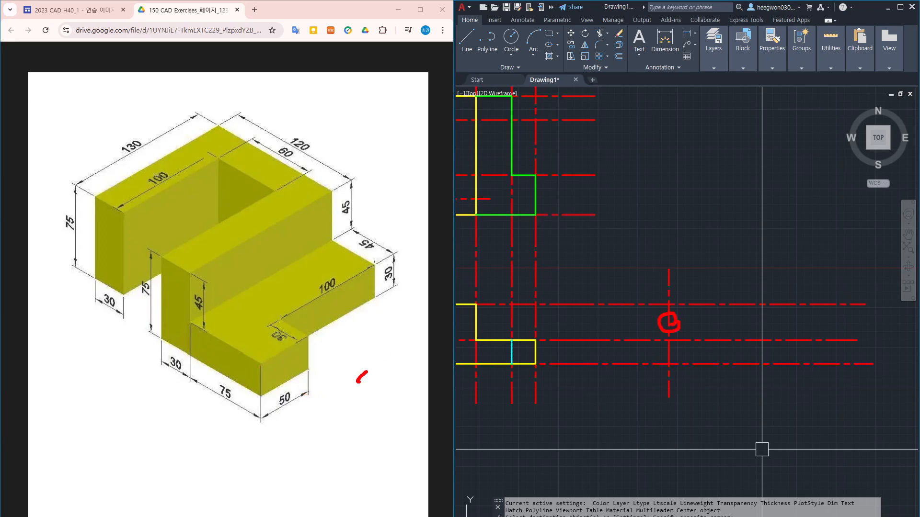
{"action": "mouse_move", "coordinate": [358, 382]}
{"action": "left_mouse_down"}
{"action": "mouse_move", "coordinate": [357, 360]}
{"action": "mouse_move", "coordinate": [301, 381]}
{"action": "left_mouse_up"}
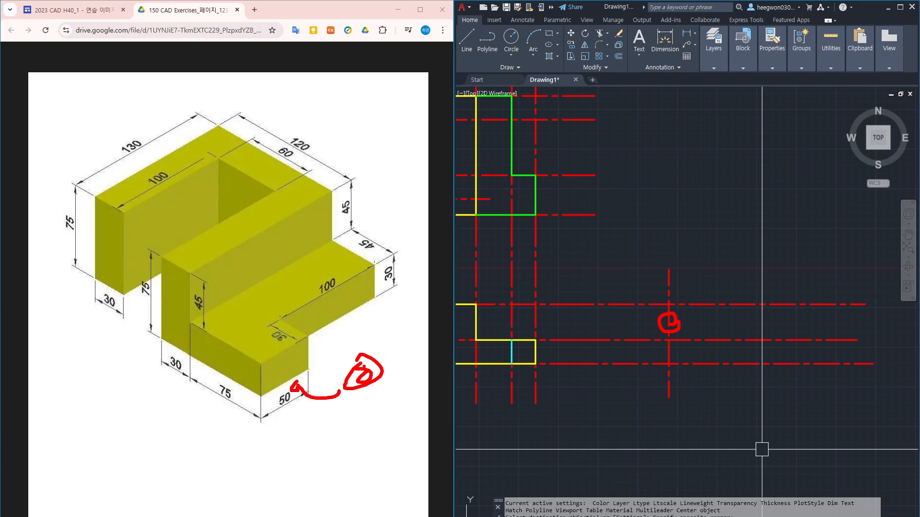
{"action": "left_click_drag", "start_coordinate": [364, 367], "coordinate": [382, 325]}
{"action": "left_click_drag", "start_coordinate": [253, 222], "coordinate": [254, 434]}
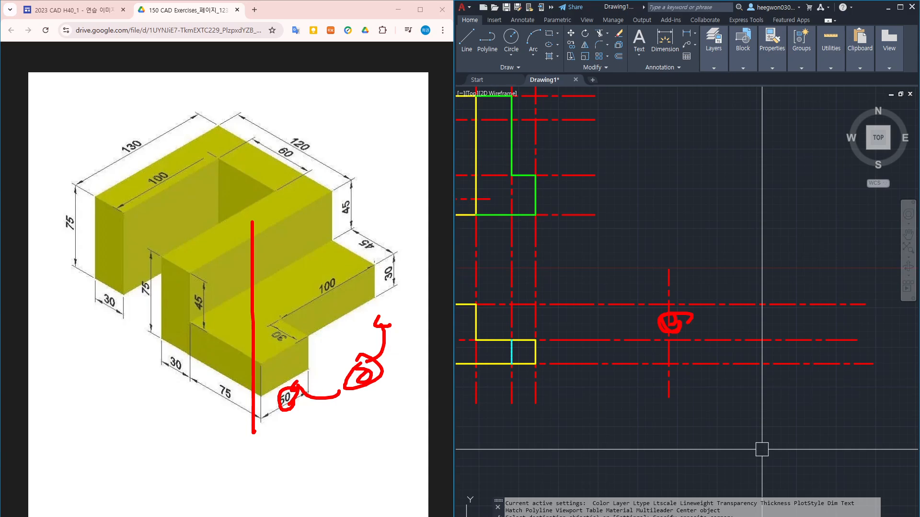
{"action": "left_click_drag", "start_coordinate": [370, 248], "coordinate": [369, 319]}
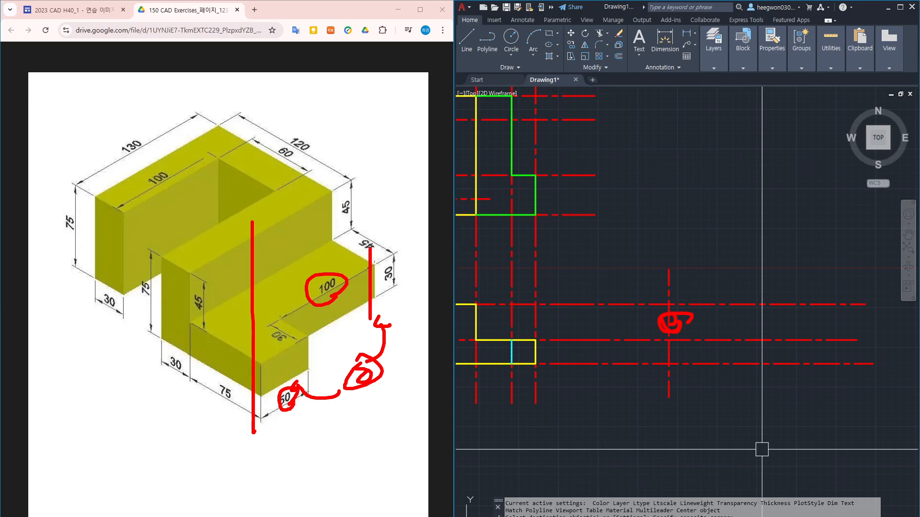
{"action": "left_click_drag", "start_coordinate": [183, 135], "coordinate": [238, 177]}
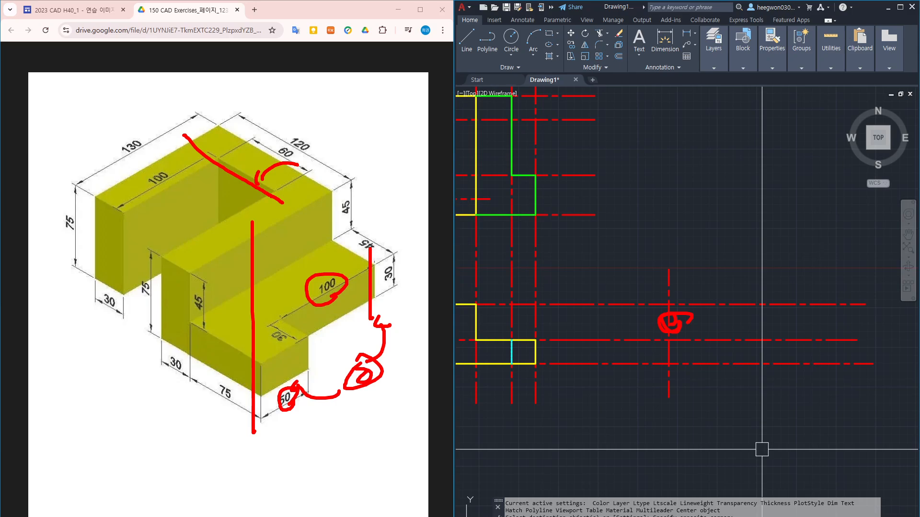
{"action": "key", "text": "Escape"}
Step: Offset the side view's vertical guide by 50 on the side away from the front view
{"action": "middle_click_drag", "start_coordinate": [737, 417], "coordinate": [737, 414]}
{"action": "type", "text": "o"}
{"action": "key", "text": "space"}
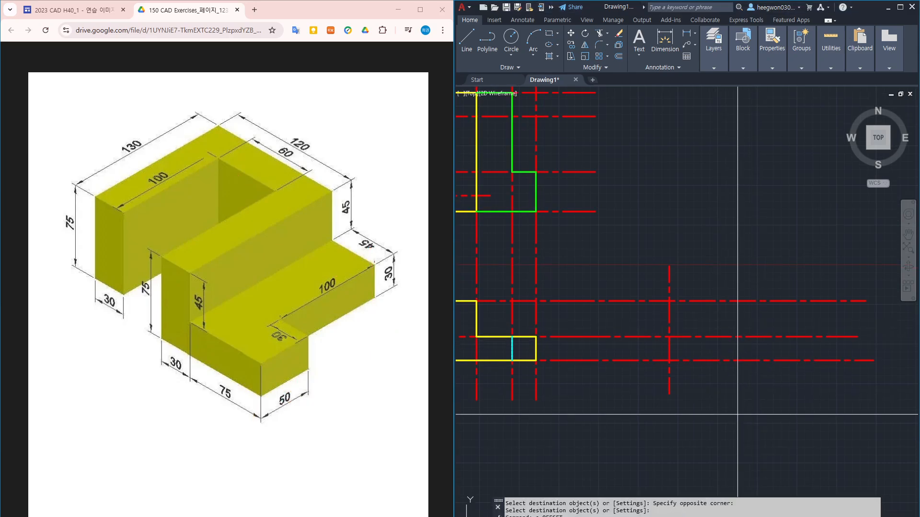
{"action": "type", "text": "50"}
{"action": "key", "text": "Return"}
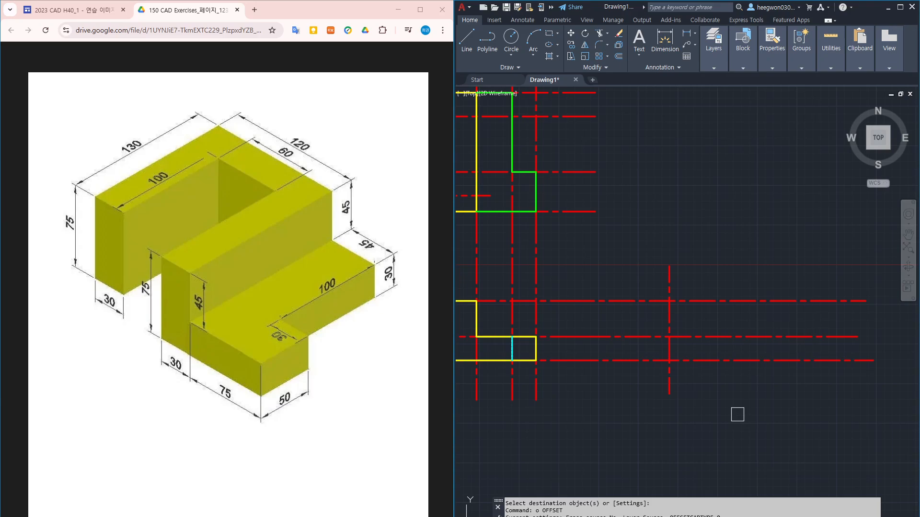
{"action": "left_click", "coordinate": [670, 318]}
{"action": "left_click", "coordinate": [745, 318]}
Step: Offset the new vertical guide by 100 in the same direction to mark the side view's far edge
{"action": "key", "text": "space"}
{"action": "key", "text": "space"}
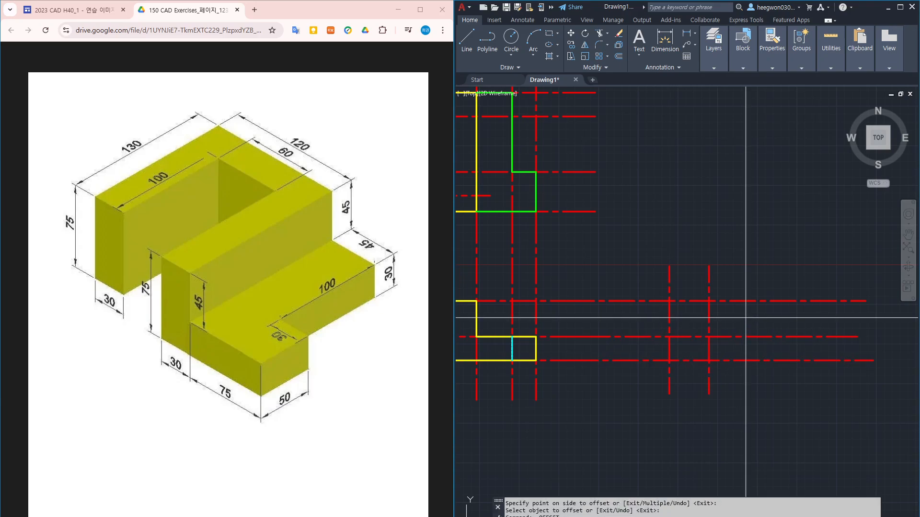
{"action": "type", "text": "100"}
{"action": "key", "text": "Return"}
{"action": "left_click", "coordinate": [709, 322]}
{"action": "left_click", "coordinate": [822, 322]}
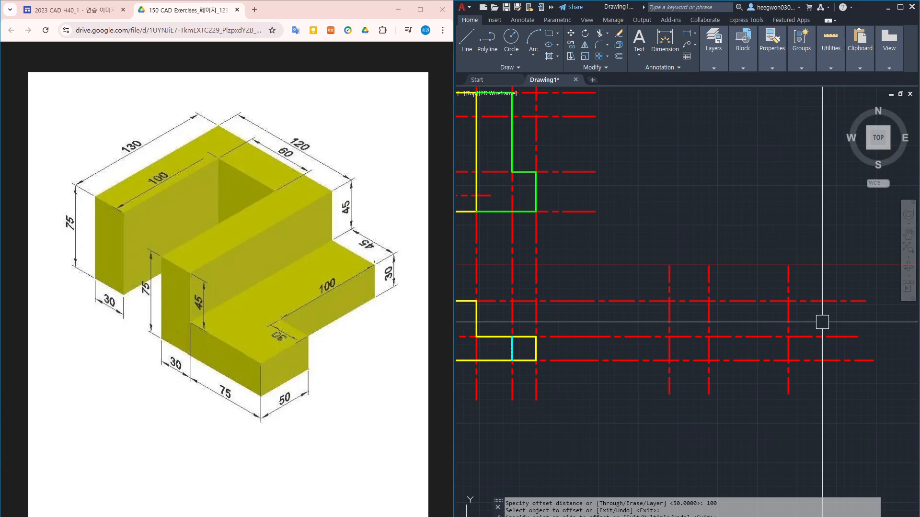
{"action": "middle_click_drag", "start_coordinate": [814, 331], "coordinate": [808, 324]}
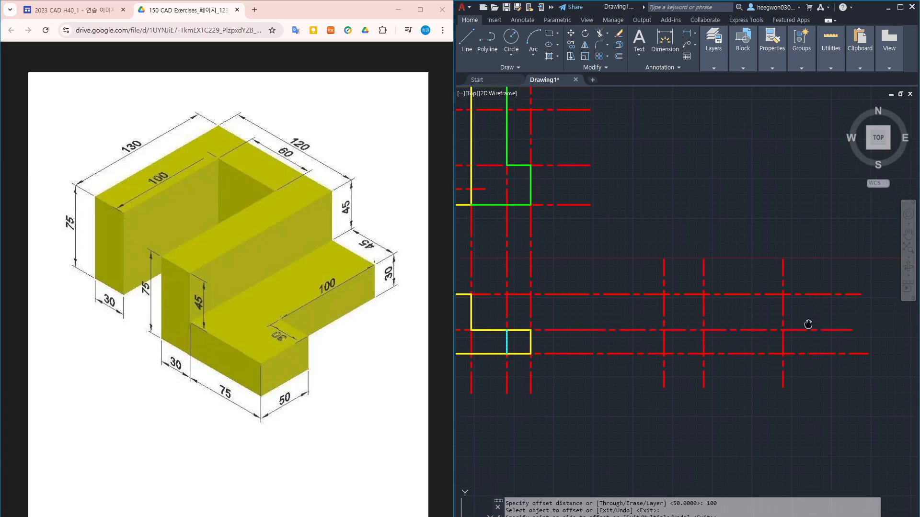
{"action": "key", "text": "Return"}
Step: Draw a rectangle between the side view's first two vertical guides, from the middle horizontal guide down to the base guide
{"action": "type", "text": "rec"}
{"action": "key", "text": "Return"}
{"action": "left_click", "coordinate": [664, 329]}
{"action": "left_click", "coordinate": [703, 353]}
Step: Draw connected lines from the rectangle along the middle guide, down the far vertical guide and back along the base guide
{"action": "middle_click_drag", "start_coordinate": [752, 383], "coordinate": [739, 382]}
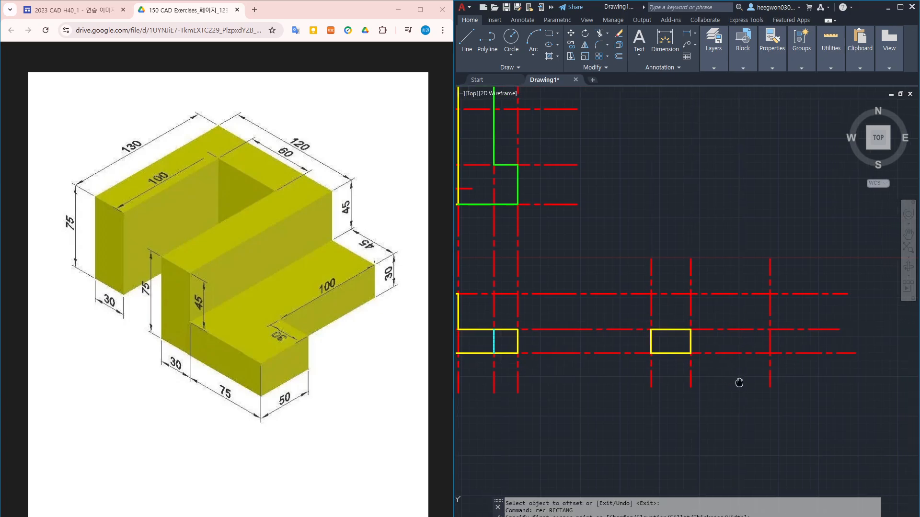
{"action": "left_click", "coordinate": [691, 330]}
{"action": "left_click", "coordinate": [770, 330]}
{"action": "left_click", "coordinate": [771, 354]}
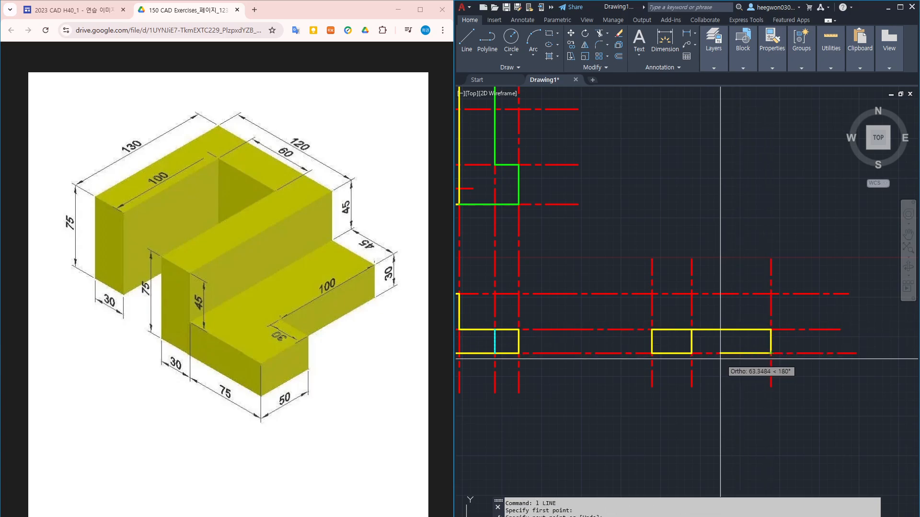
{"action": "left_click", "coordinate": [691, 353]}
Step: Match the three lines beside the side view's rectangle to the properties of the top view's green front edge
{"action": "middle_click_drag", "start_coordinate": [524, 319], "coordinate": [614, 314]}
{"action": "left_click", "coordinate": [594, 200]}
{"action": "scroll", "coordinate": [795, 330], "scroll_direction": "up", "scroll_amount": 2}
{"action": "left_click", "coordinate": [799, 324]}
{"action": "left_click", "coordinate": [808, 361]}
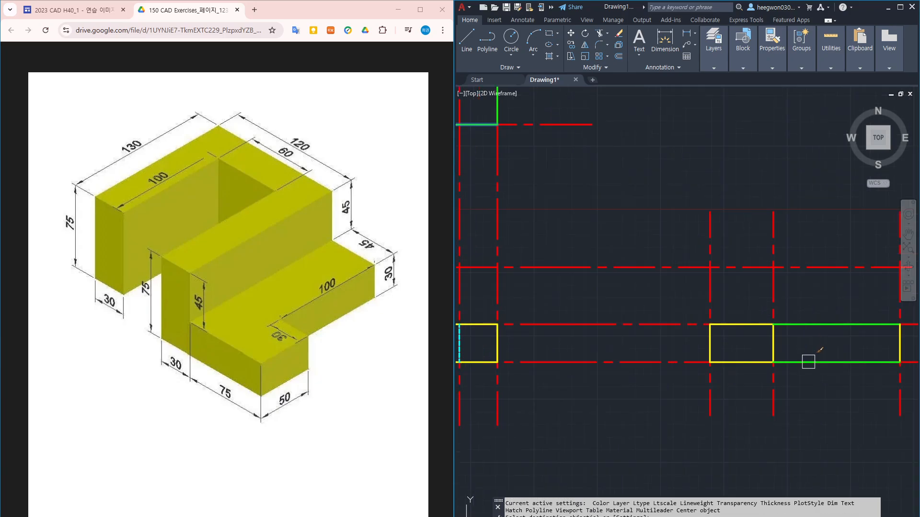
{"action": "middle_click_drag", "start_coordinate": [882, 344], "coordinate": [814, 343]}
{"action": "left_click", "coordinate": [833, 341]}
{"action": "key", "text": "space"}
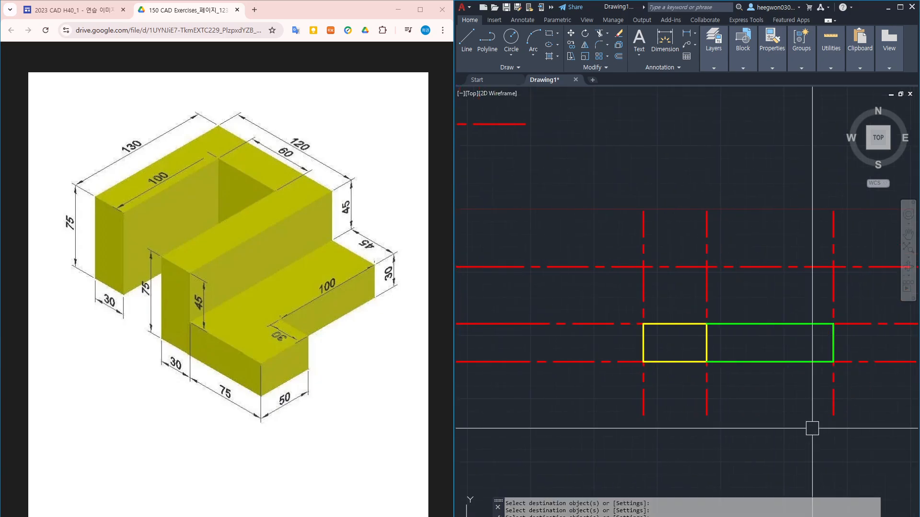
{"action": "type", "text": "l"}
{"action": "key", "text": "space"}
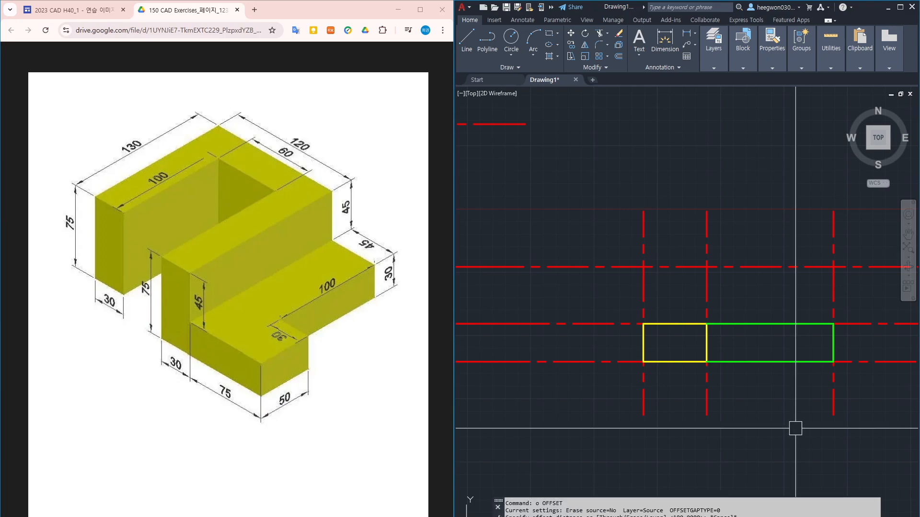
Step: Draw connected lines from the side view rectangle's outer upper corner up to the upper guide, across to the far guide and down to the middle guide
{"action": "key", "text": "Escape"}
{"action": "type", "text": "l"}
{"action": "key", "text": "space"}
{"action": "left_click", "coordinate": [643, 324]}
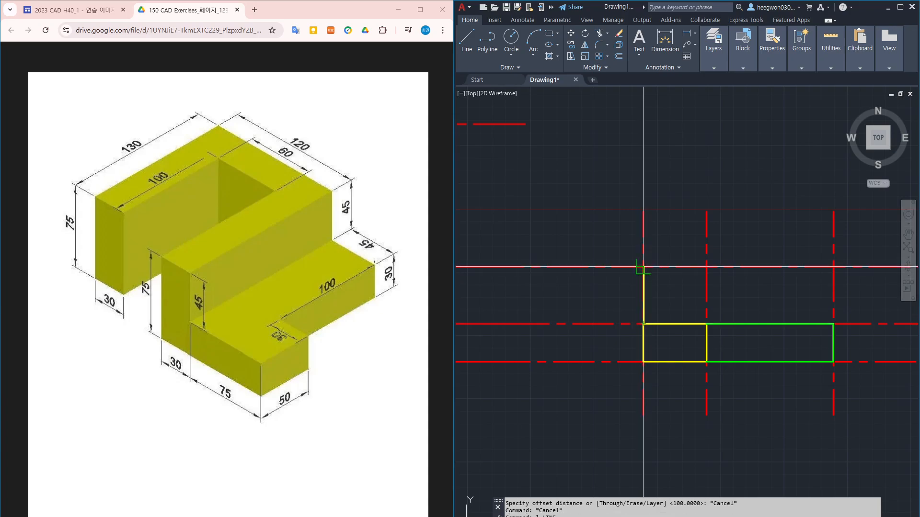
{"action": "left_click", "coordinate": [643, 266]}
{"action": "left_click", "coordinate": [833, 267]}
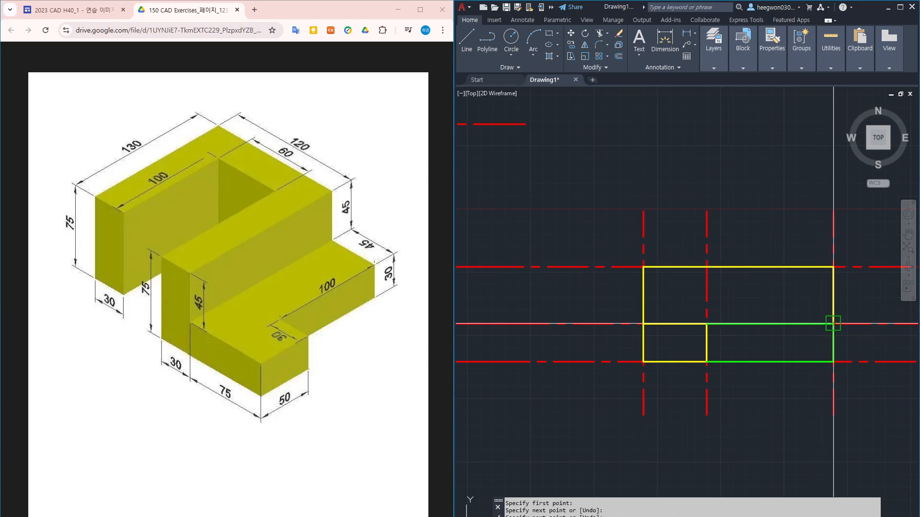
{"action": "left_click", "coordinate": [833, 324]}
{"action": "key", "text": "space"}
Step: Match the three new upper outline lines to the properties of the side view's green middle edge
{"action": "type", "text": "ma"}
{"action": "key", "text": "space"}
{"action": "left_click", "coordinate": [809, 328]}
{"action": "left_click", "coordinate": [837, 301]}
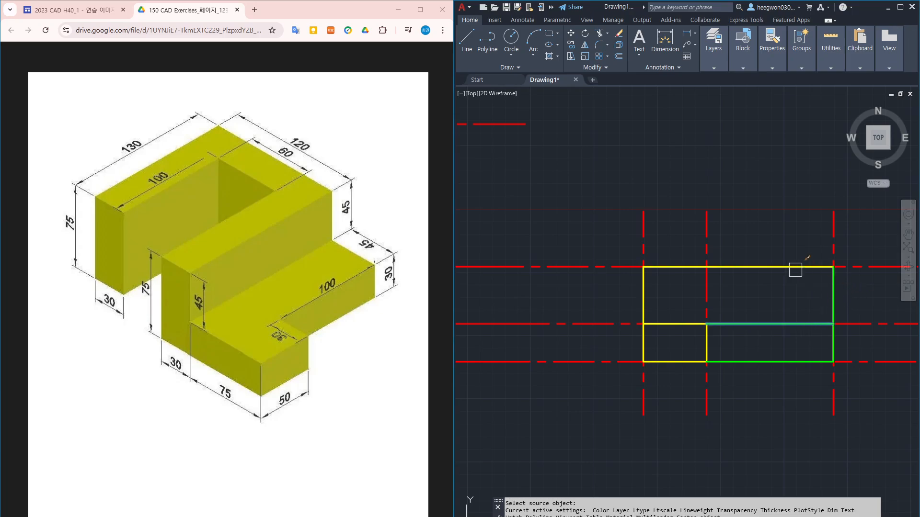
{"action": "left_click", "coordinate": [795, 268]}
{"action": "left_click", "coordinate": [645, 285]}
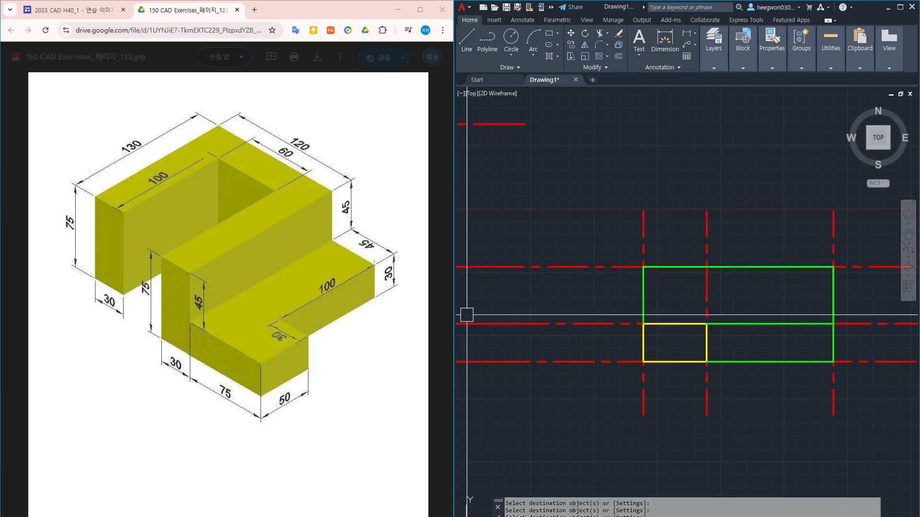
{"action": "left_click_drag", "start_coordinate": [186, 319], "coordinate": [294, 250]}
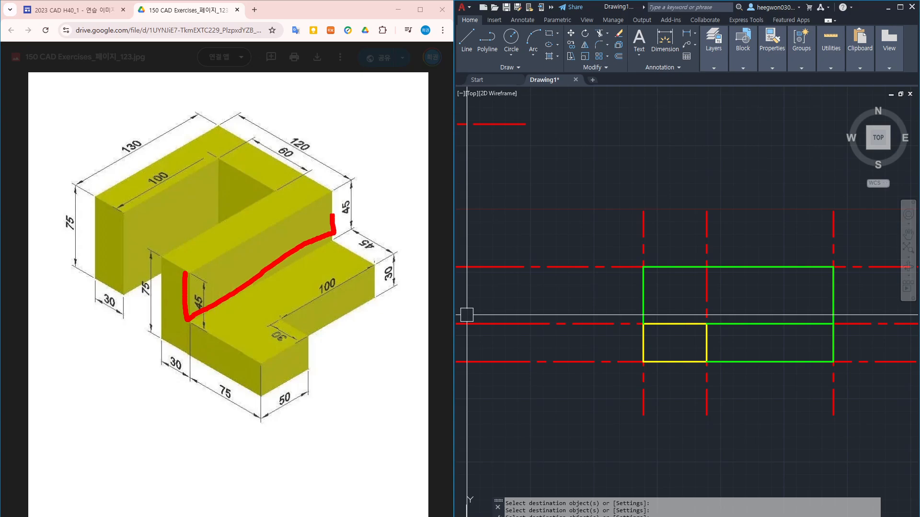
{"action": "mouse_move", "coordinate": [332, 215]}
{"action": "left_mouse_down"}
{"action": "mouse_move", "coordinate": [276, 228]}
{"action": "mouse_move", "coordinate": [184, 283]}
{"action": "left_mouse_up"}
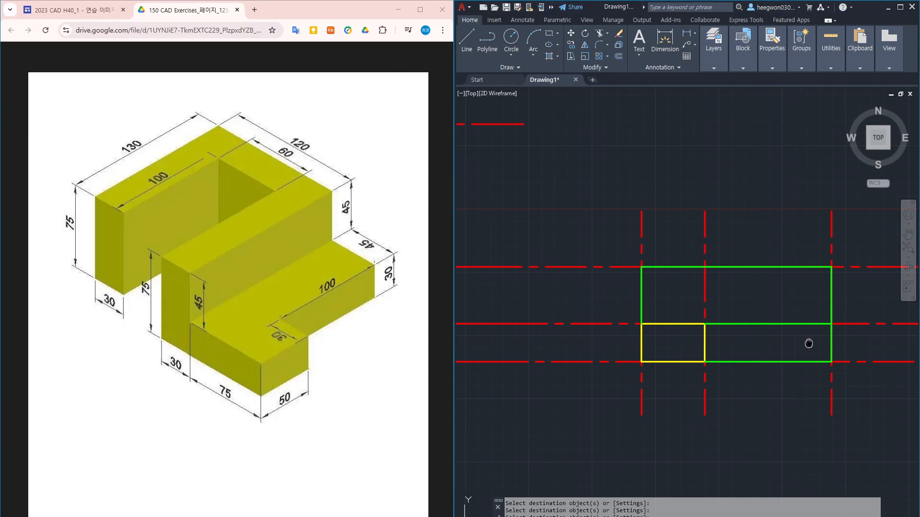
Step: Offset the side view's far vertical guide by 30 toward the inside of the view
{"action": "middle_click_drag", "start_coordinate": [811, 342], "coordinate": [803, 341]}
{"action": "key", "text": "Escape"}
{"action": "type", "text": "o"}
{"action": "key", "text": "Return"}
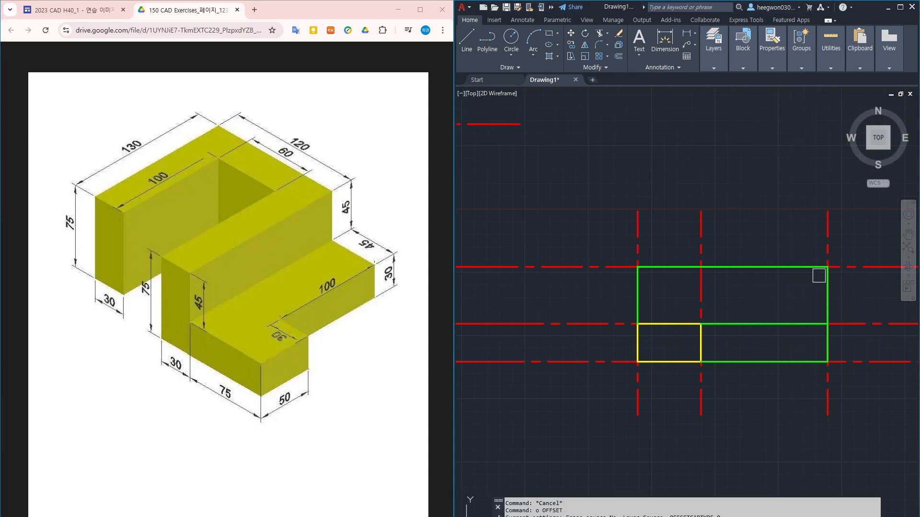
{"action": "left_click", "coordinate": [824, 242]}
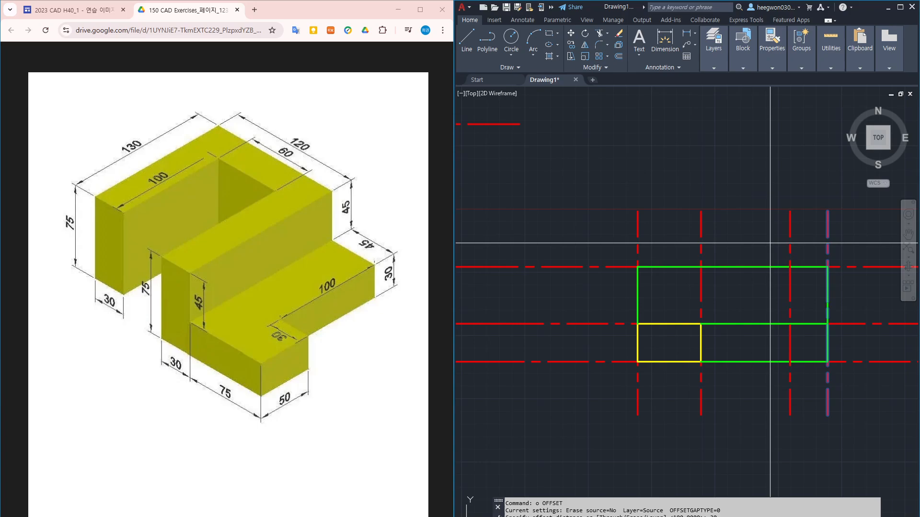
{"action": "key", "text": "Escape"}
{"action": "key", "text": "Return"}
{"action": "left_click", "coordinate": [827, 246]}
{"action": "left_click", "coordinate": [789, 246]}
{"action": "left_click", "coordinate": [828, 248]}
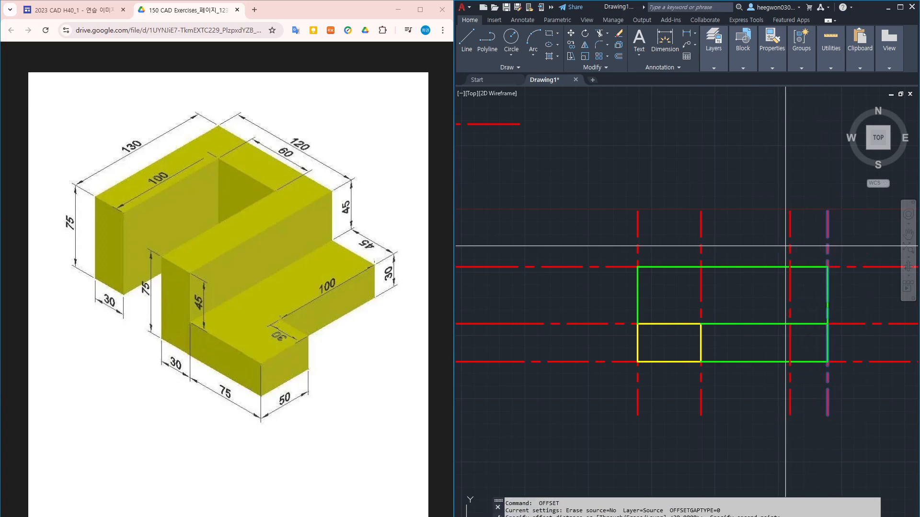
{"action": "left_click", "coordinate": [785, 246]}
Step: Draw a vertical line along the new inner guide from the side view's upper edge down to its base
{"action": "middle_click_drag", "start_coordinate": [790, 266], "coordinate": [778, 259]}
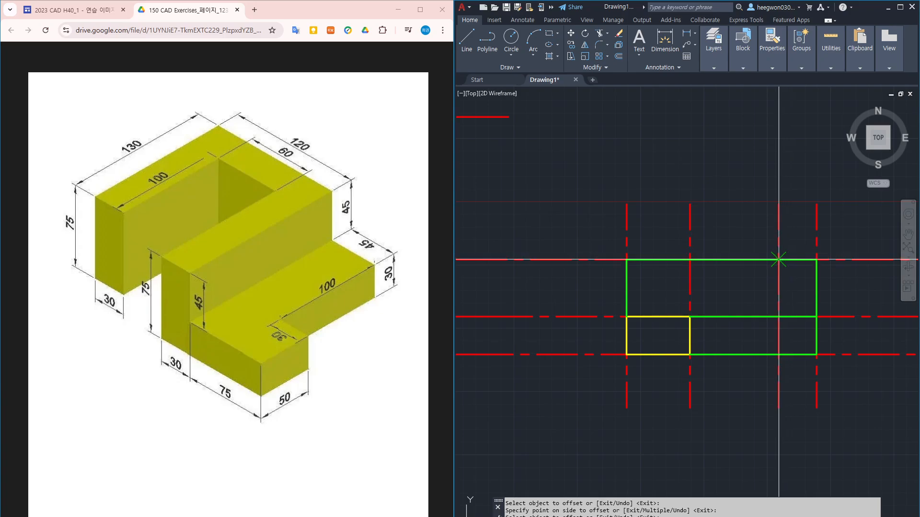
{"action": "left_click", "coordinate": [779, 259]}
{"action": "left_click", "coordinate": [778, 354]}
{"action": "key", "text": "Return"}
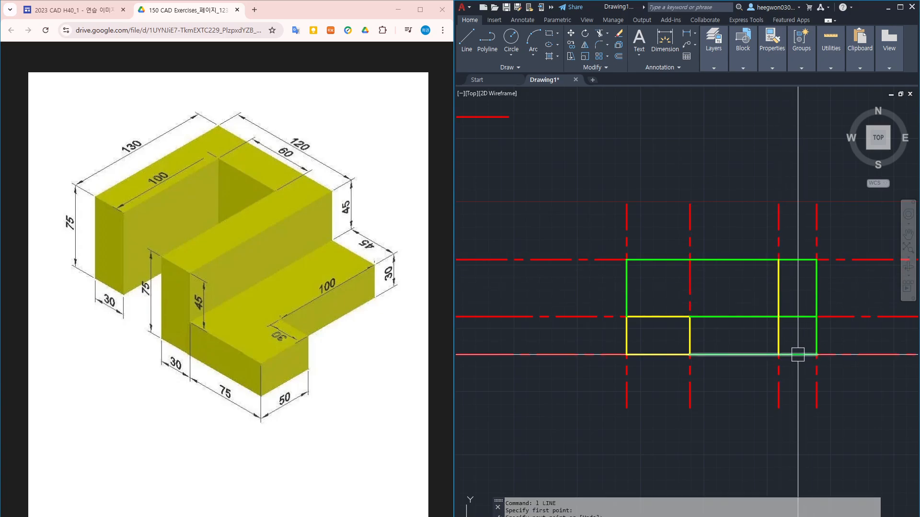
Step: Match the side view's new vertical line to the properties of the front view's cyan hidden line
{"action": "scroll", "coordinate": [730, 335], "scroll_direction": "down", "scroll_amount": 5}
{"action": "scroll", "coordinate": [661, 308], "scroll_direction": "up", "scroll_amount": 5}
{"action": "type", "text": "ma"}
{"action": "key", "text": "Return"}
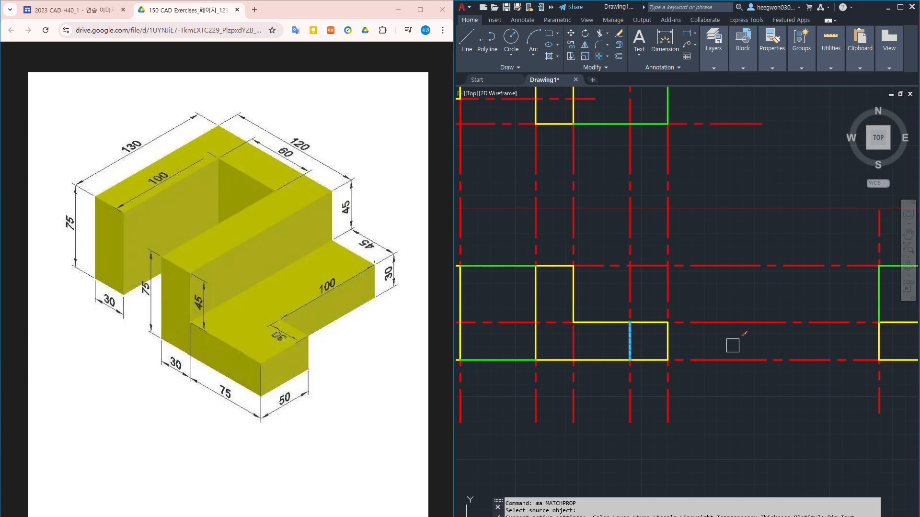
{"action": "middle_click_drag", "start_coordinate": [776, 345], "coordinate": [538, 341]}
{"action": "left_click", "coordinate": [787, 306]}
{"action": "key", "text": "Return"}
Step: Stretch the whole side view and its guides horizontally closer to the front view, selecting them with a crossing window
{"action": "scroll", "coordinate": [663, 393], "scroll_direction": "down", "scroll_amount": 4}
{"action": "middle_click_drag", "start_coordinate": [684, 406], "coordinate": [733, 386]}
{"action": "type", "text": "s"}
{"action": "key", "text": "Return"}
{"action": "left_click", "coordinate": [837, 281]}
{"action": "left_click", "coordinate": [656, 427]}
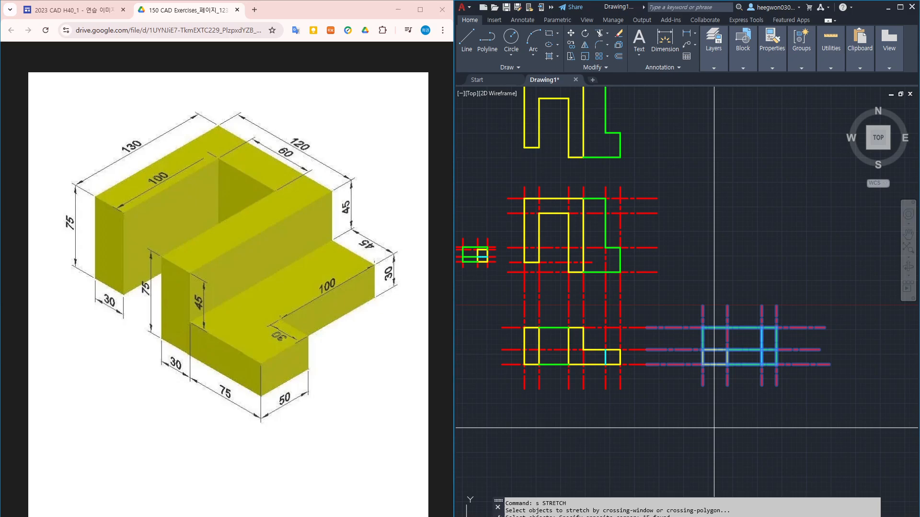
{"action": "key", "text": "Return"}
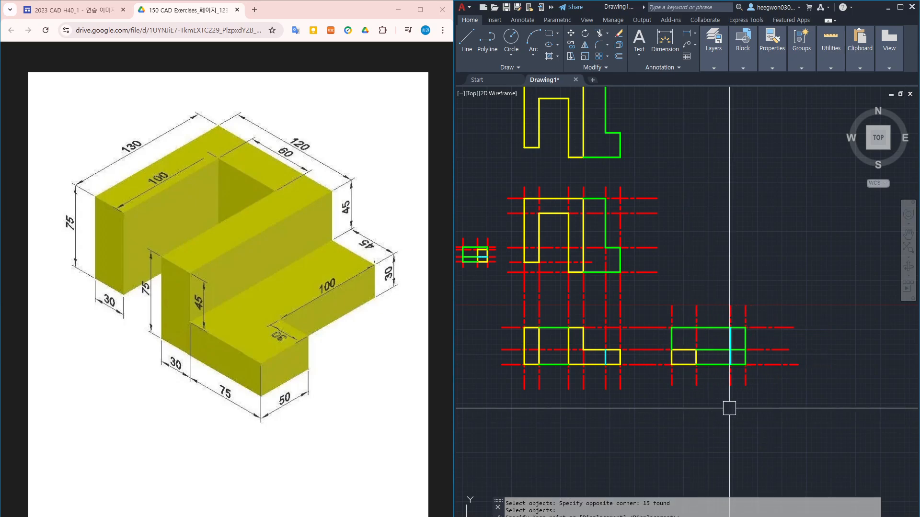
Step: Turn off the 중심선 layer that holds the red dash-dot guides
{"action": "type", "text": "layoff"}
{"action": "key", "text": "Return"}
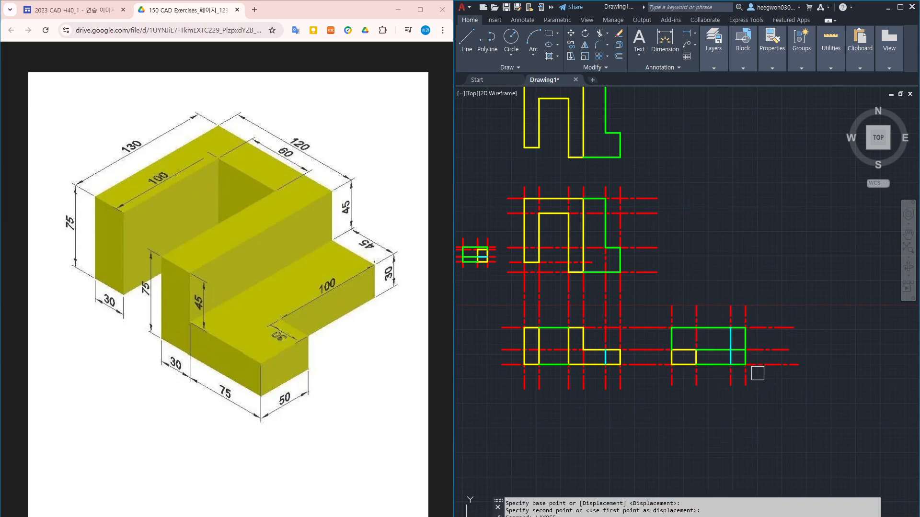
{"action": "left_click", "coordinate": [768, 366]}
{"action": "middle_click_drag", "start_coordinate": [642, 277], "coordinate": [653, 281]}
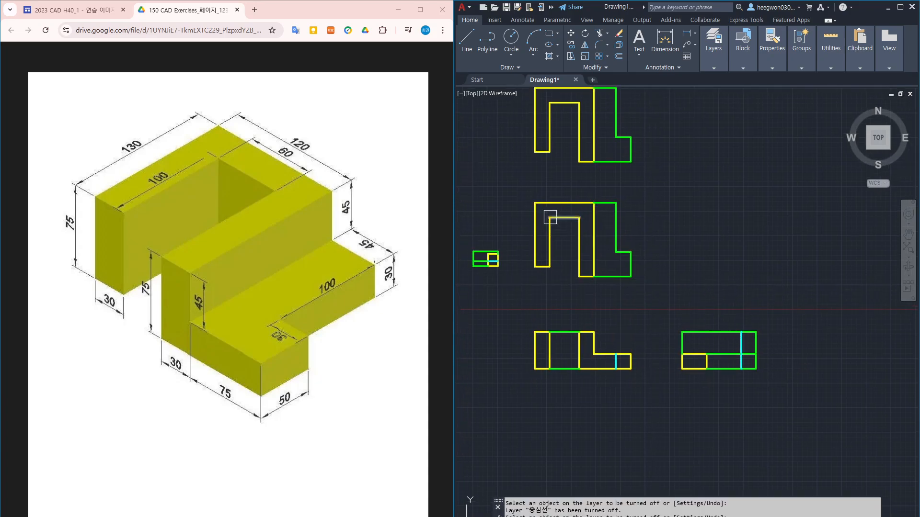
{"action": "scroll", "coordinate": [640, 309], "scroll_direction": "up", "scroll_amount": 4}
{"action": "key", "text": "Return"}
{"action": "type", "text": "m"}
{"action": "key", "text": "Return"}
{"action": "key", "text": "Escape"}
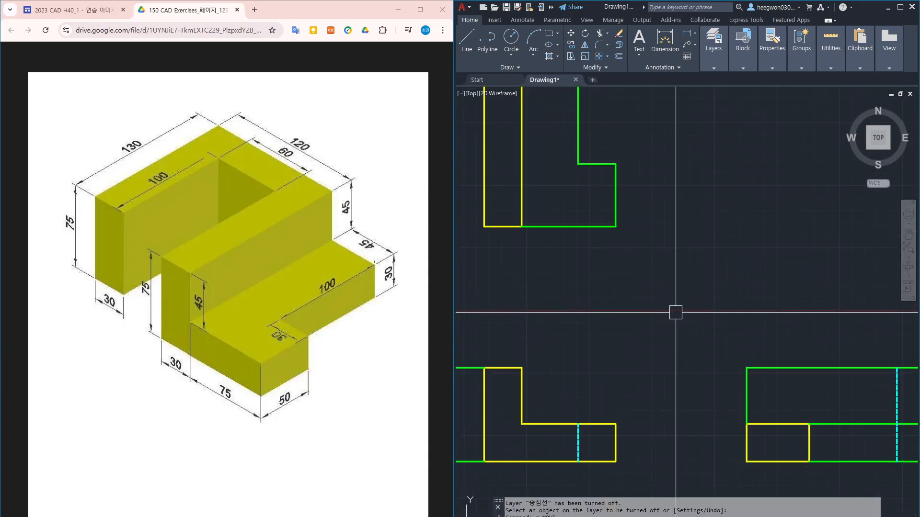
Step: Zoom to a window enclosing the top, front and side views
{"action": "scroll", "coordinate": [675, 313], "scroll_direction": "down", "scroll_amount": 4}
{"action": "type", "text": "z"}
{"action": "key", "text": "Return"}
{"action": "left_click", "coordinate": [543, 184]}
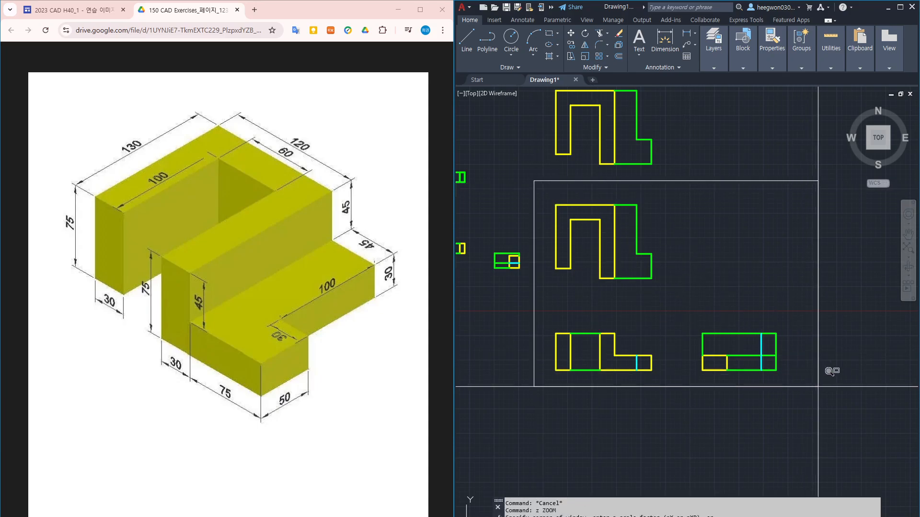
{"action": "left_click", "coordinate": [832, 371]}
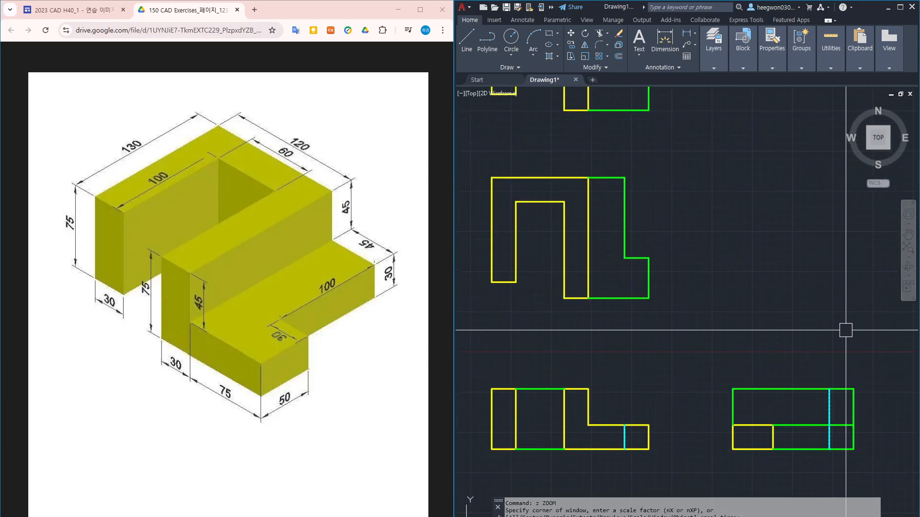